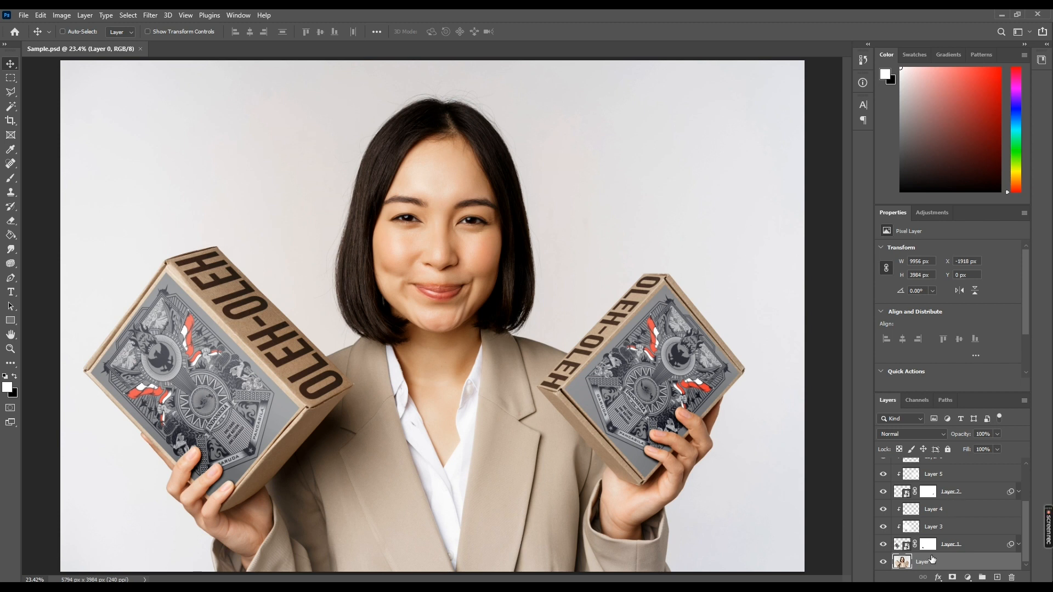
# Toggle the visibility of Layer 1 and Layer 2 to compare both boxes with and without their artwork.
pyautogui.click(884, 545)
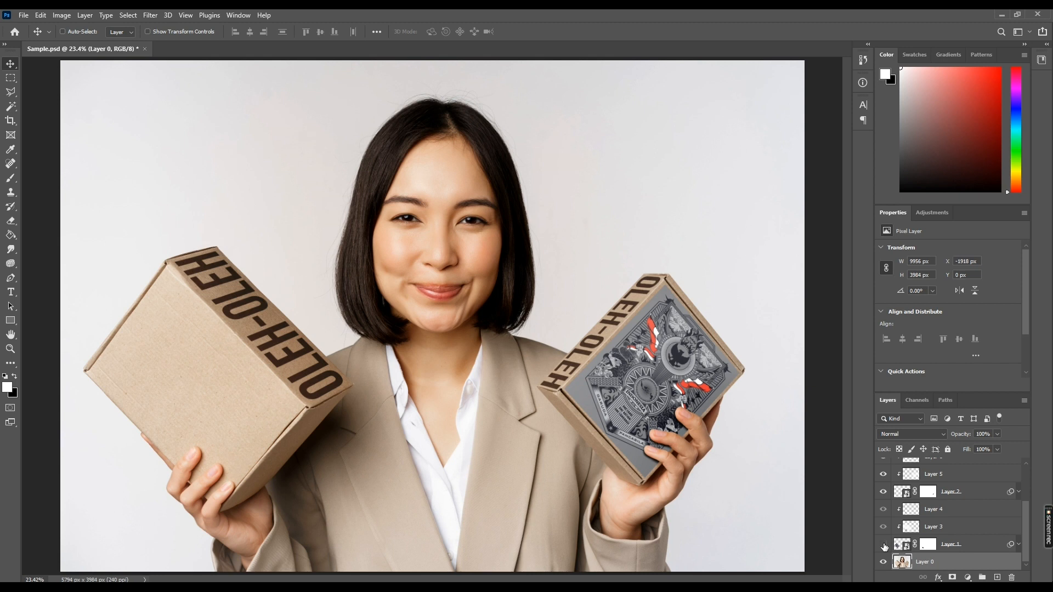
pyautogui.click(884, 545)
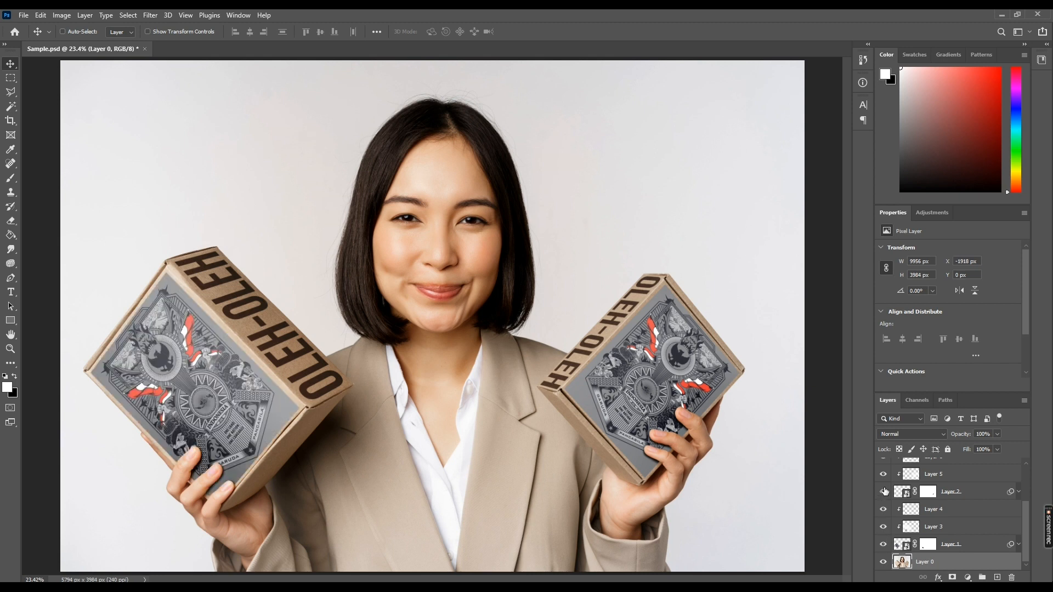
pyautogui.click(884, 492)
pyautogui.click(884, 493)
pyautogui.moveTo(736, 419); pyautogui.dragTo(702, 367)
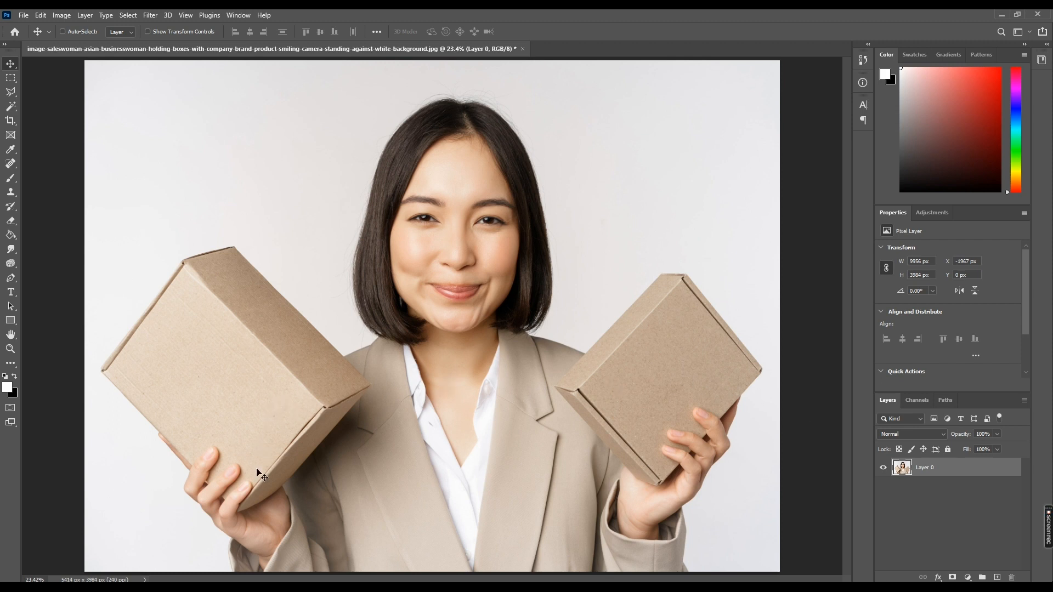
# Switch to the browser and review the Freepik license certificate for the saleswoman photo, including its licensee entry.
pyautogui.moveTo(252, 587)
pyautogui.click(294, 539)
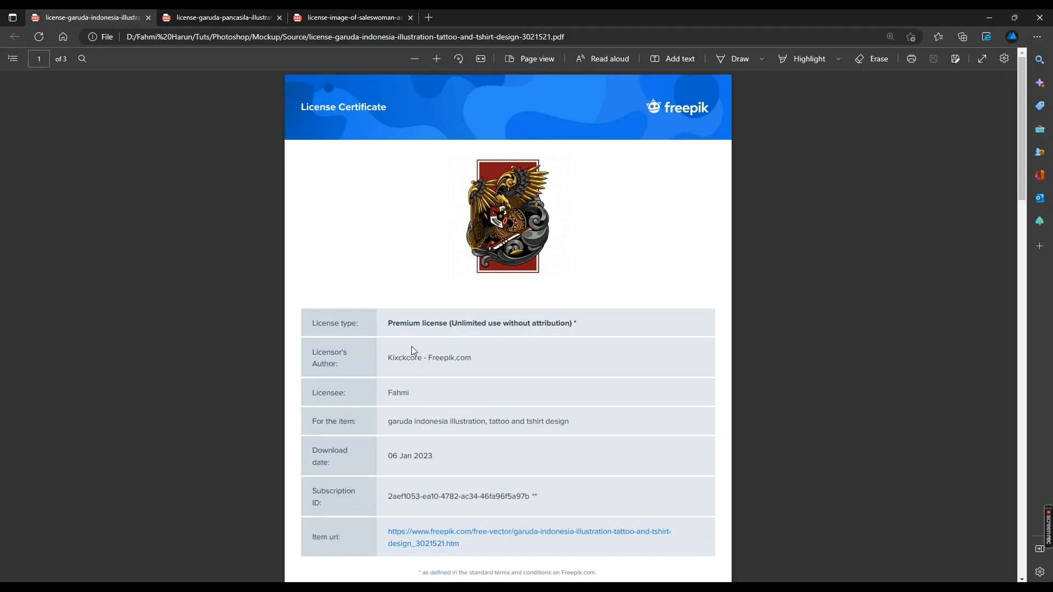
pyautogui.click(354, 18)
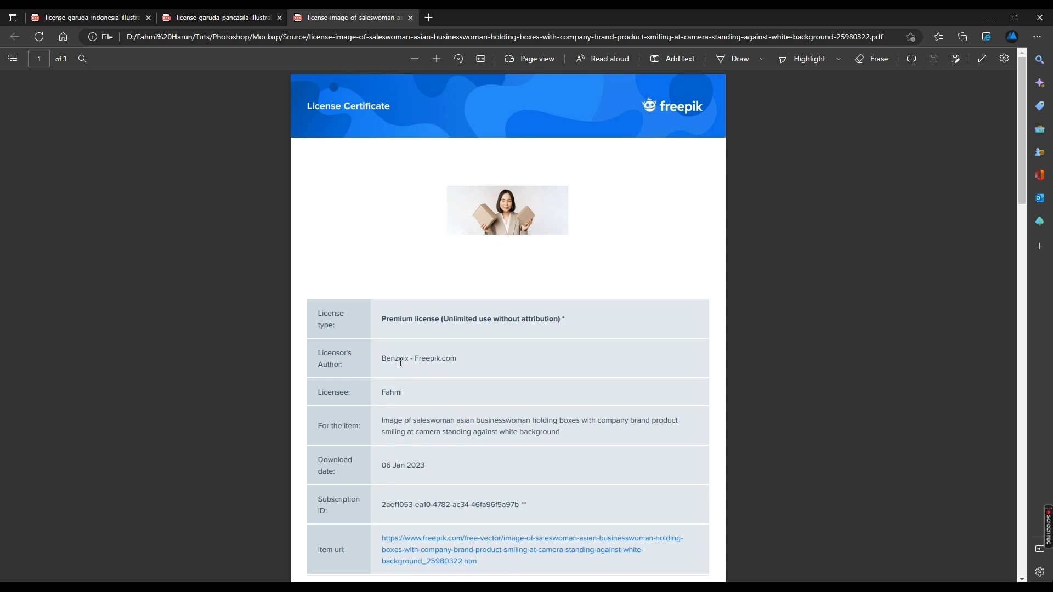
pyautogui.moveTo(379, 396); pyautogui.dragTo(404, 394)
pyautogui.click(463, 412)
# Review the license certificate for the Garuda pancasila illustration and inspect its artwork preview up close.
pyautogui.click(220, 17)
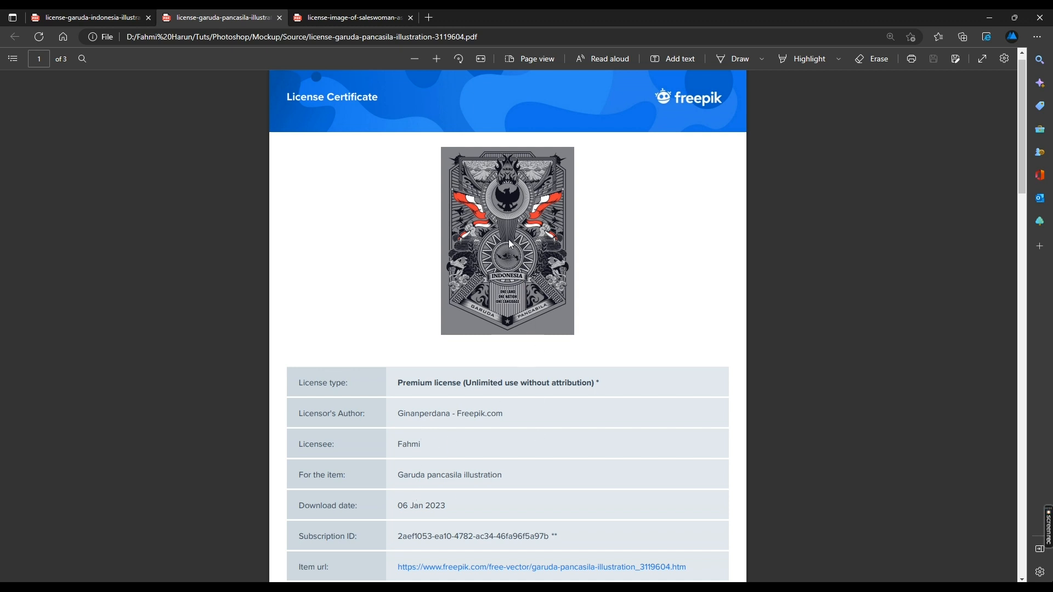
pyautogui.scroll(5, 510, 244)
pyautogui.scroll(3, 482, 299)
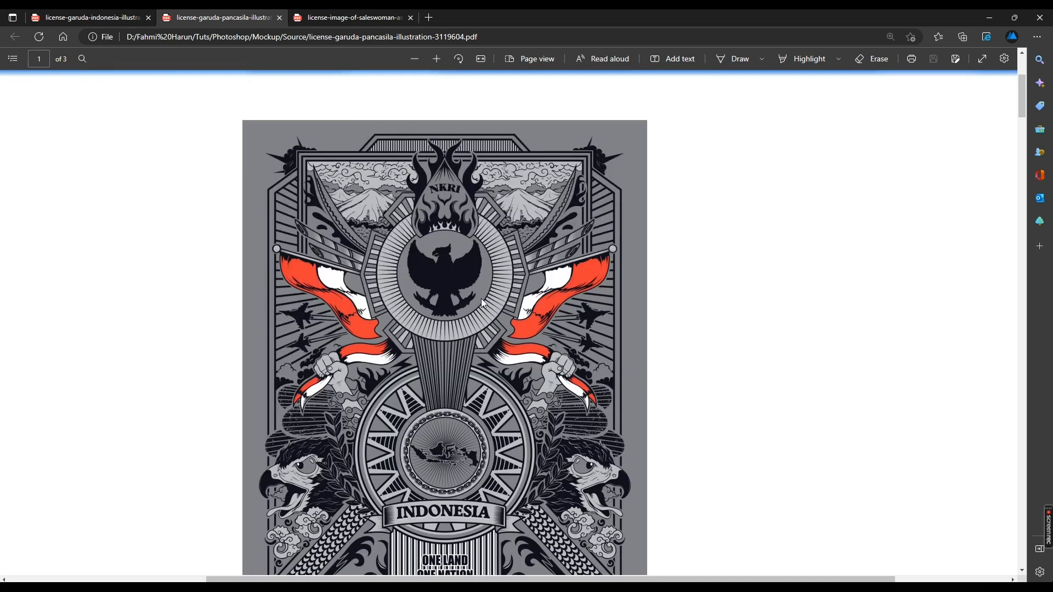
pyautogui.keyDown('ctrl'); pyautogui.scroll(-2, 481, 298); pyautogui.keyUp('ctrl')
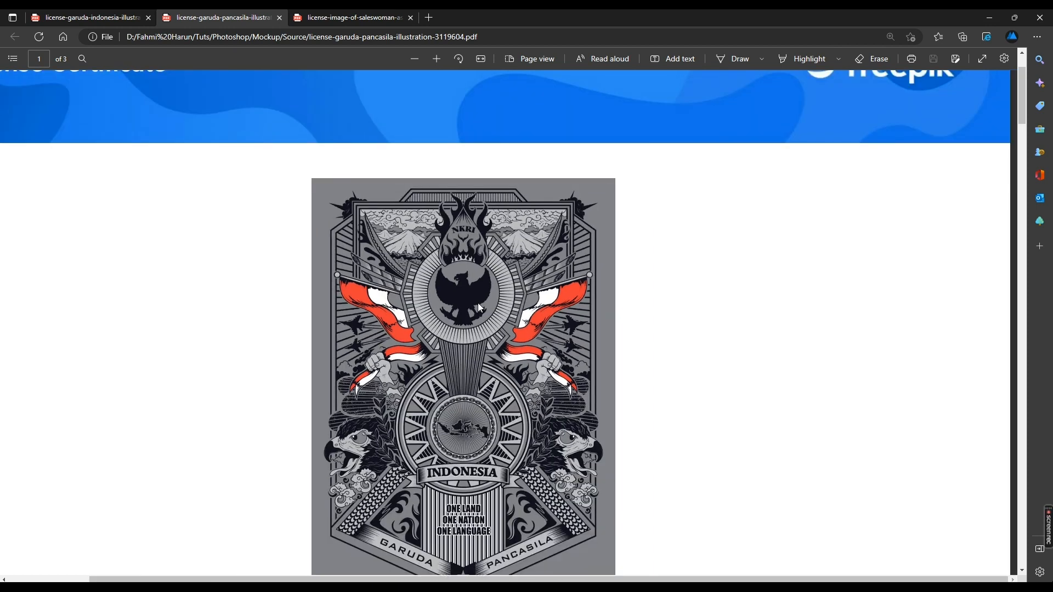
pyautogui.keyDown('ctrl'); pyautogui.scroll(-1, 478, 303); pyautogui.keyUp('ctrl')
pyautogui.scroll(-3, 478, 303)
pyautogui.keyDown('ctrl'); pyautogui.scroll(-1, 479, 303); pyautogui.keyUp('ctrl')
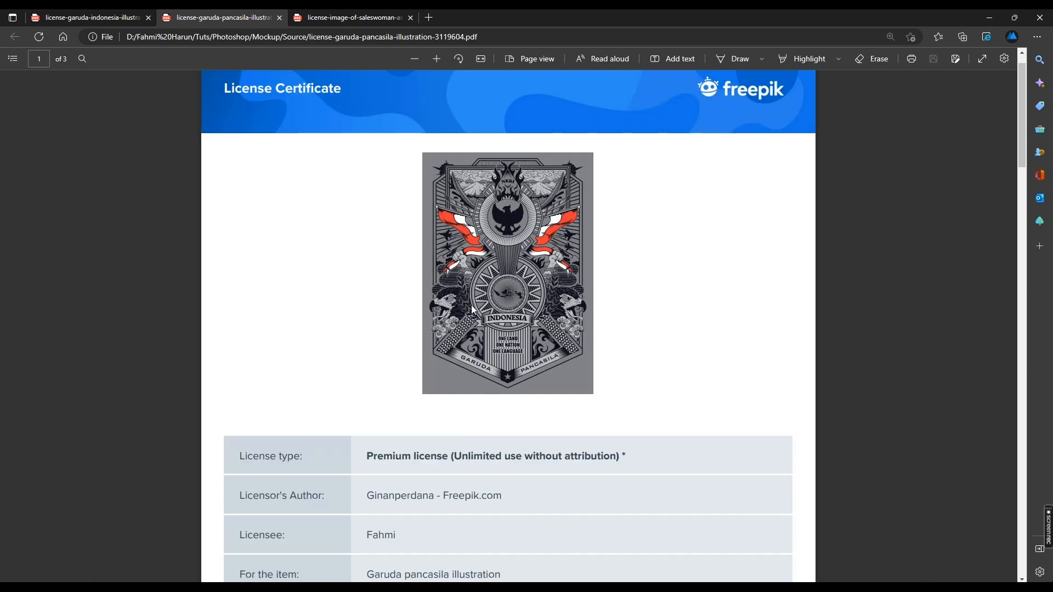
pyautogui.keyDown('ctrl'); pyautogui.scroll(-1, 472, 305); pyautogui.keyUp('ctrl')
# Review the license certificate for the garuda indonesia tattoo and tshirt design and inspect its artwork preview up close.
pyautogui.hotkey('ctrl', 'shift', 'Tab')
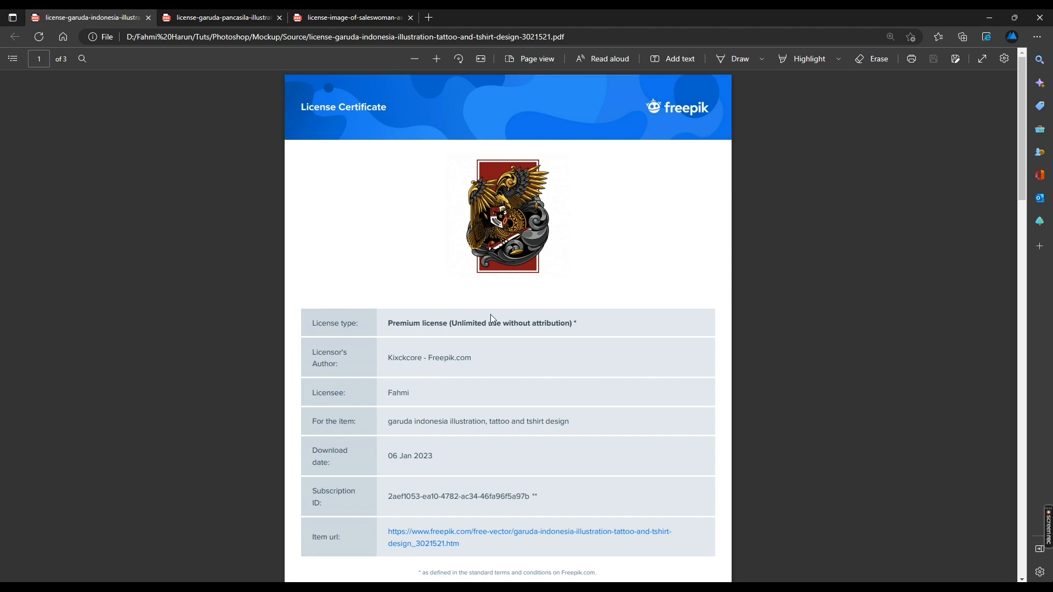
pyautogui.scroll(5, 491, 314)
pyautogui.scroll(-2, 430, 364)
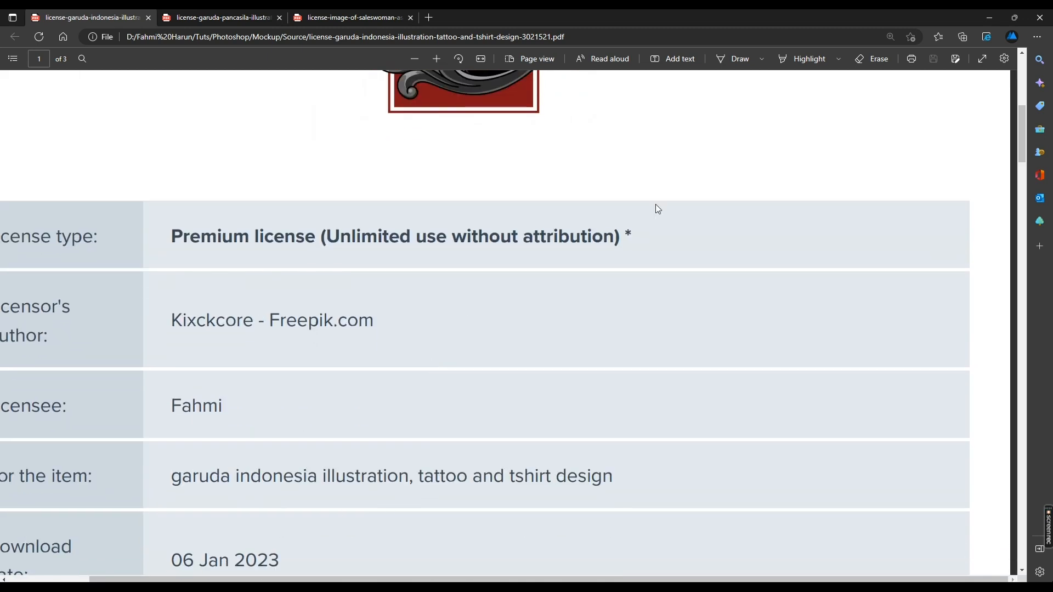
pyautogui.scroll(6, 576, 247)
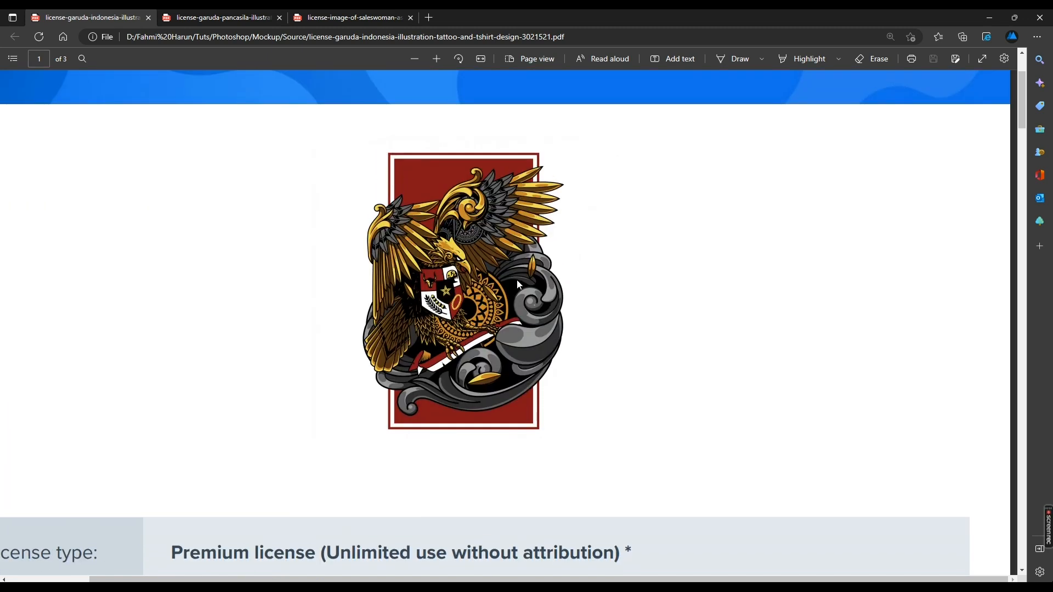
pyautogui.scroll(1, 518, 282)
pyautogui.scroll(1, 488, 301)
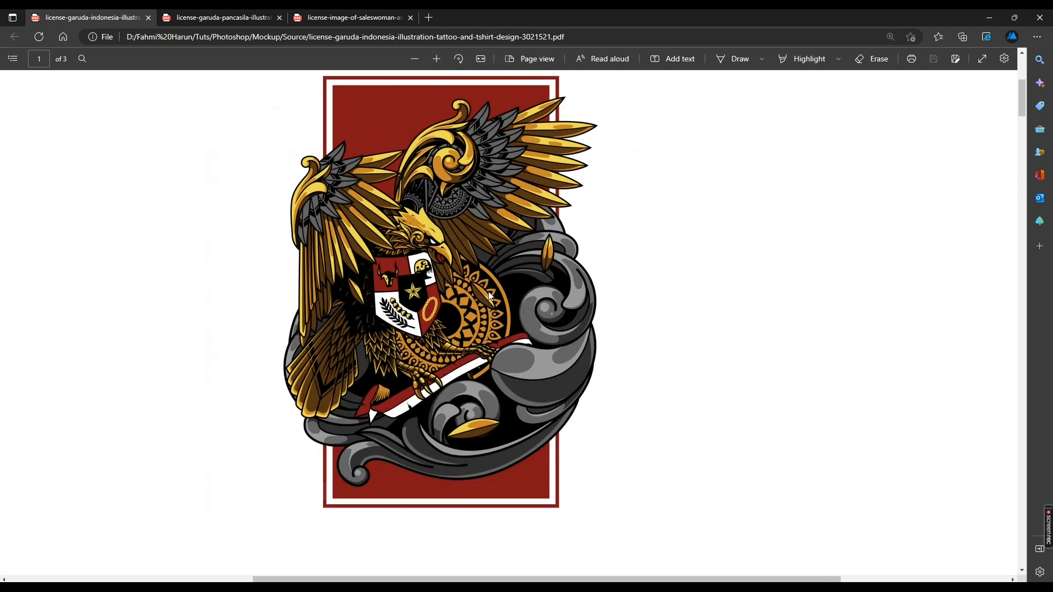
pyautogui.scroll(-5, 483, 284)
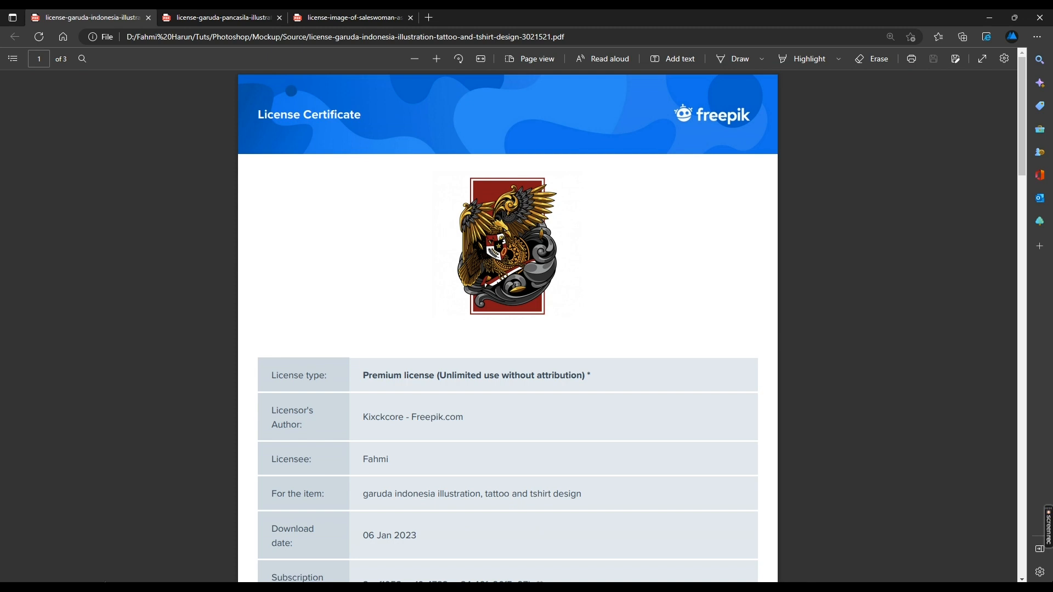
# Leave the browser and open 119 [Converted].png from the Mockup folder as a separate document in Photoshop.
pyautogui.moveTo(35, 588)
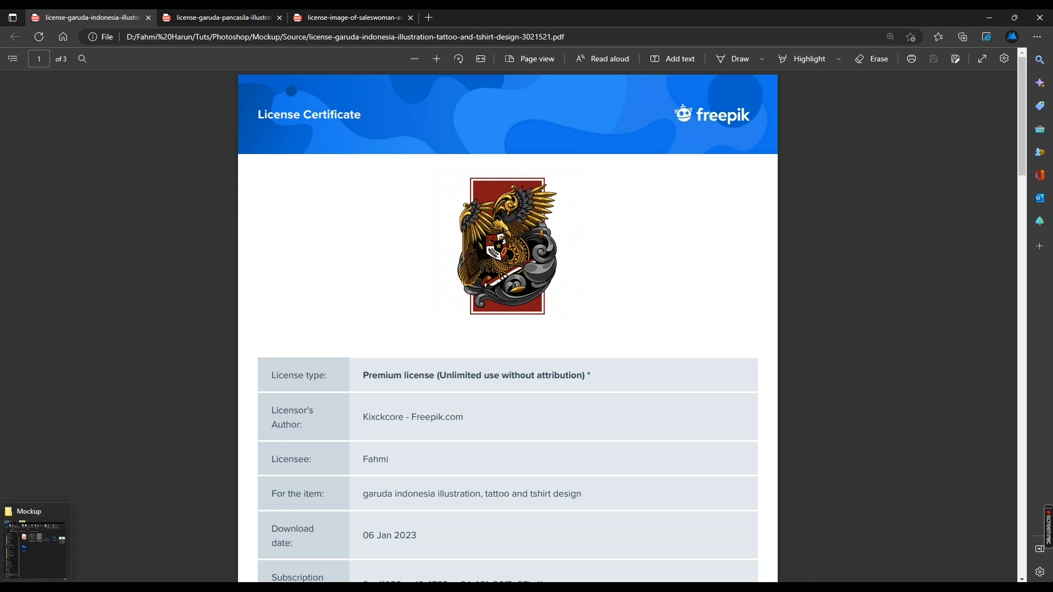
pyautogui.click(990, 19)
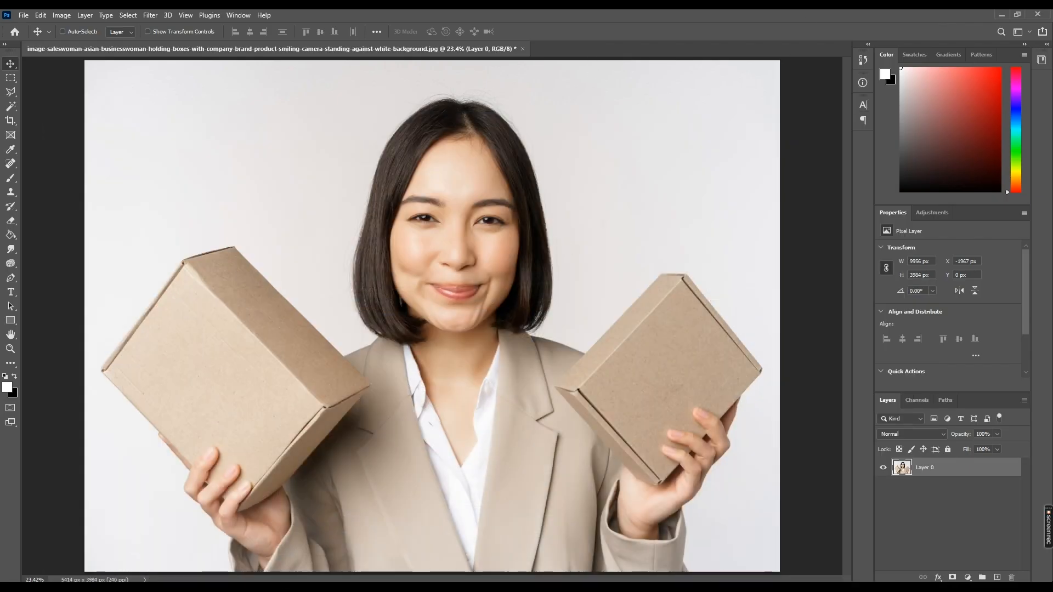
pyautogui.click(36, 588)
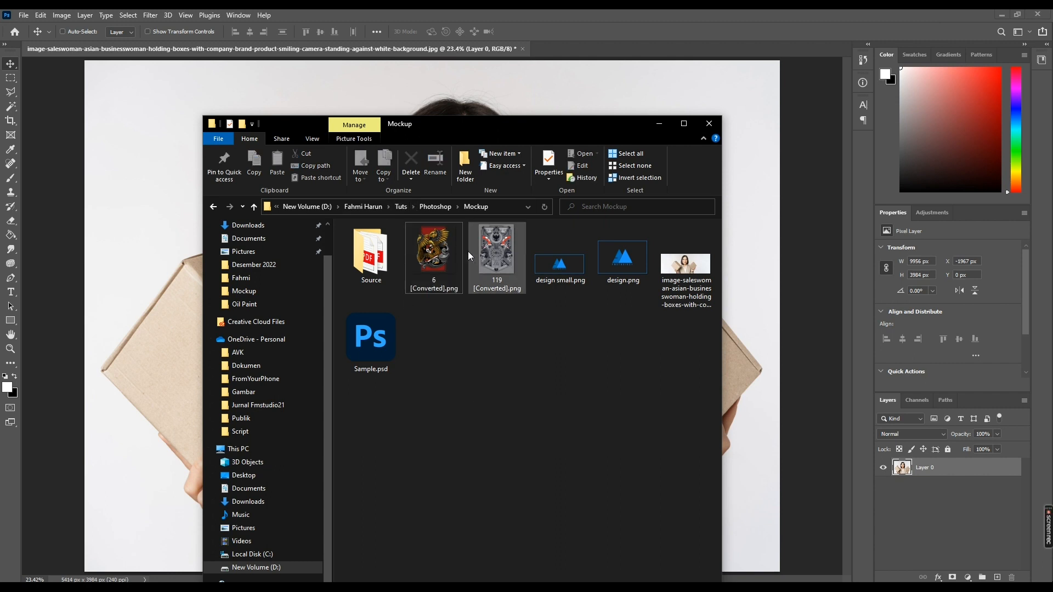
pyautogui.moveTo(491, 261); pyautogui.dragTo(573, 44)
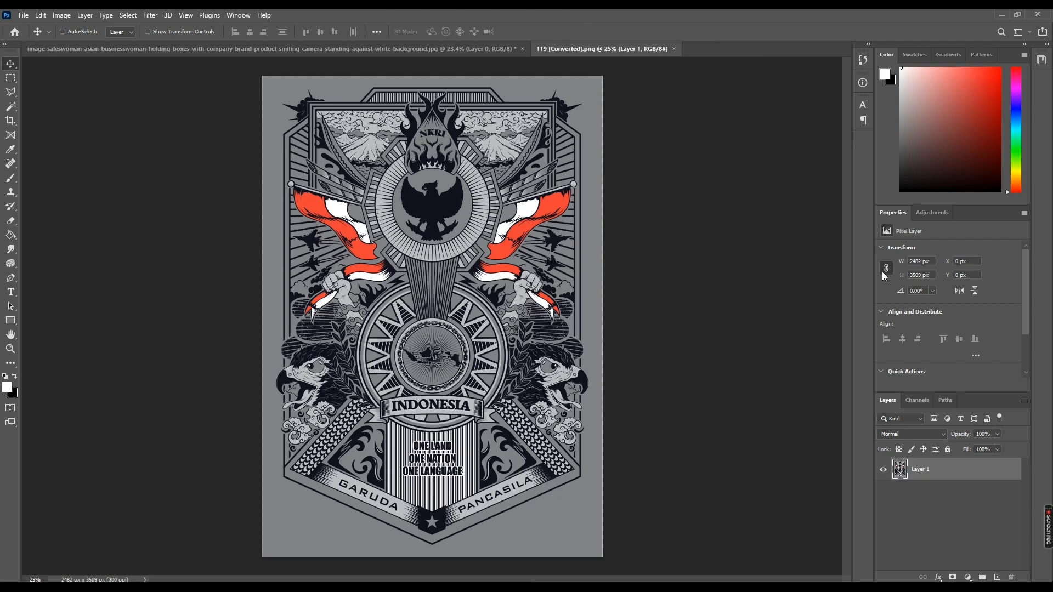
# Copy the entire 119 [Converted].png artwork into the saleswoman photo and convert the pasted layer to a smart object.
pyautogui.hotkey('ctrl', 'a')
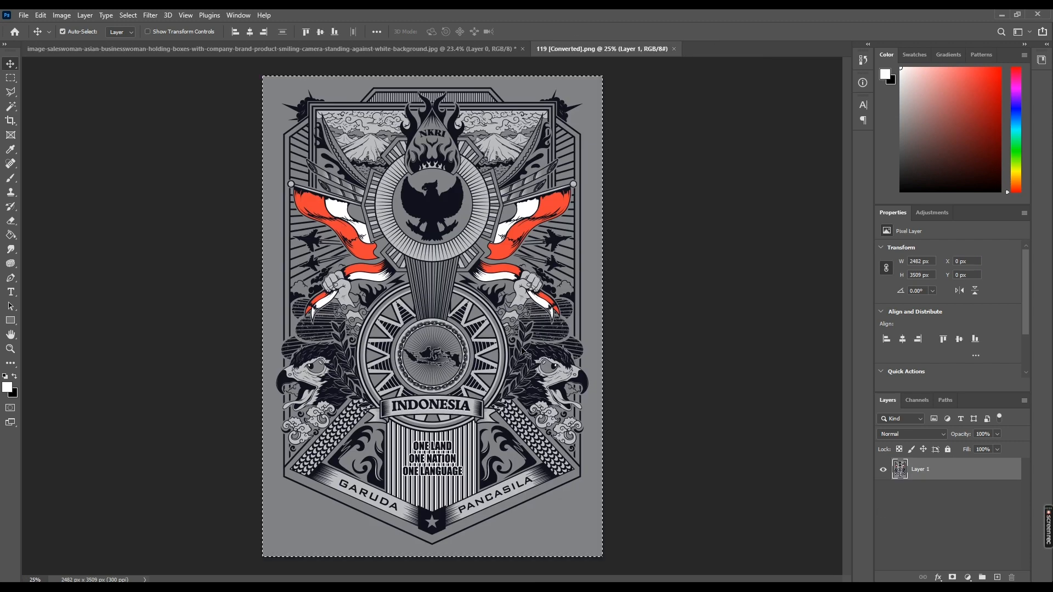
pyautogui.click(390, 50)
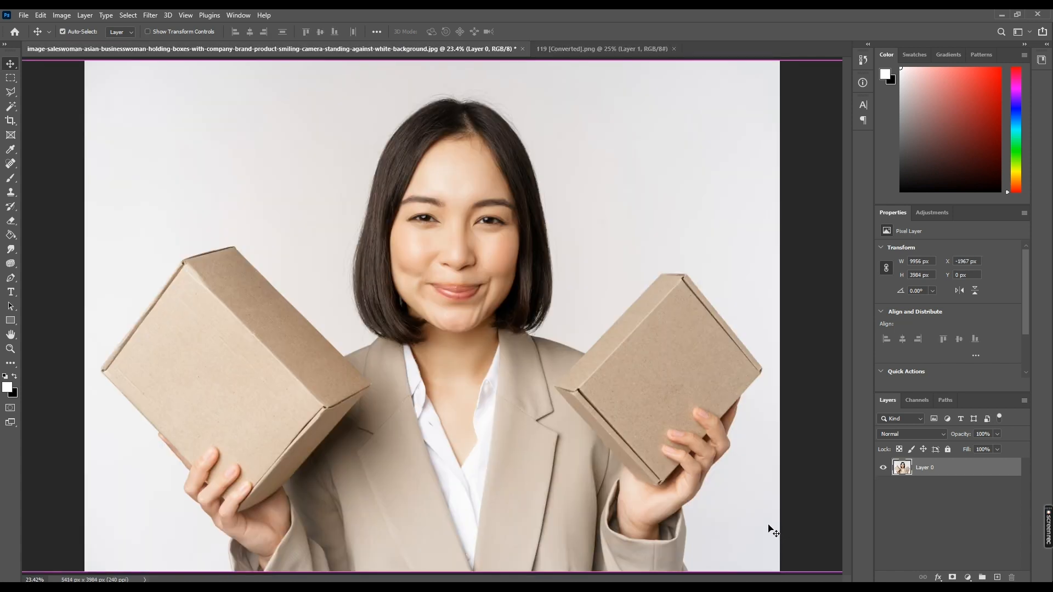
pyautogui.hotkey('ctrl', 'v')
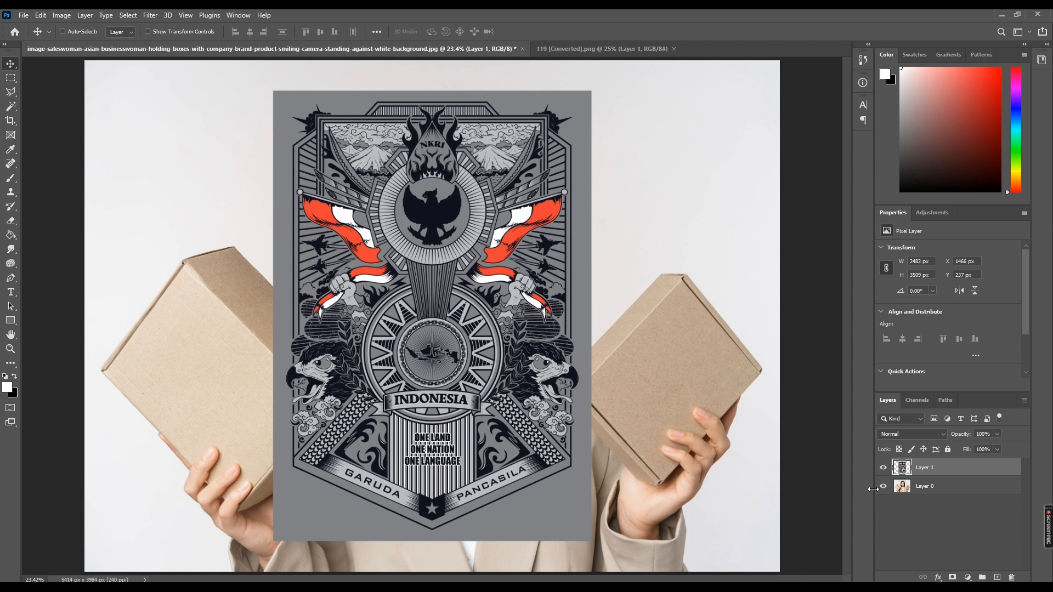
pyautogui.rightClick(930, 470)
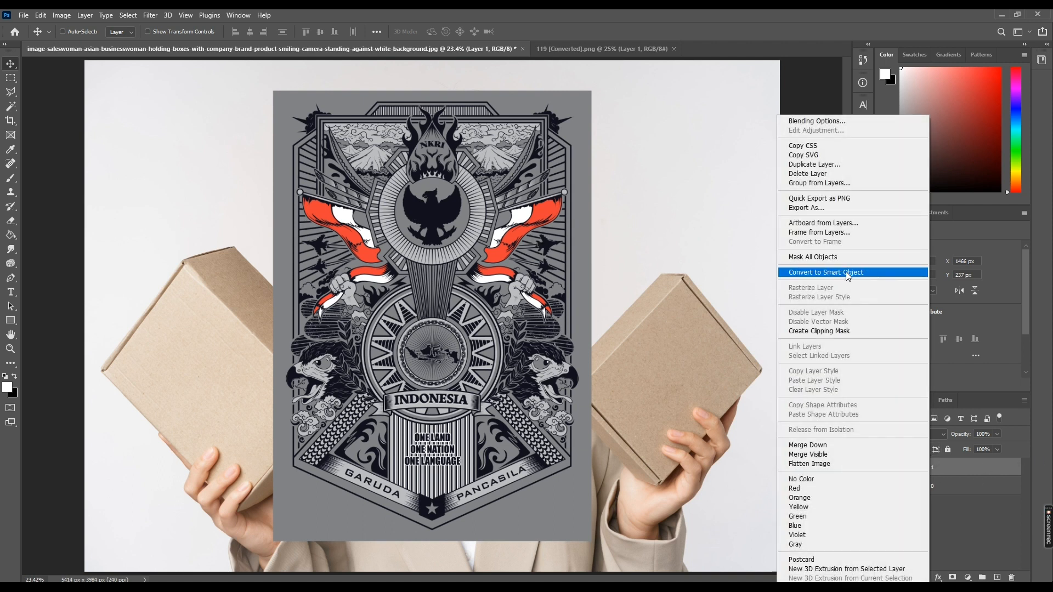
pyautogui.click(847, 272)
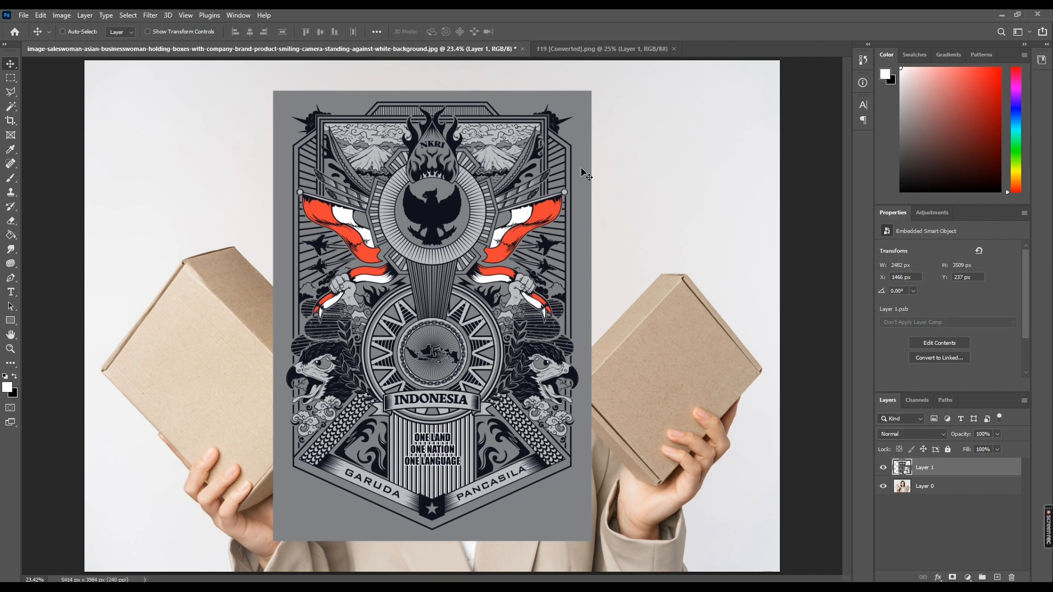
# Free-transform the pasted artwork to about 51% scale and about -47.6° rotation, placed over the box on the photo's left side.
pyautogui.press('ctrl')
pyautogui.hotkey('ctrl', 't')
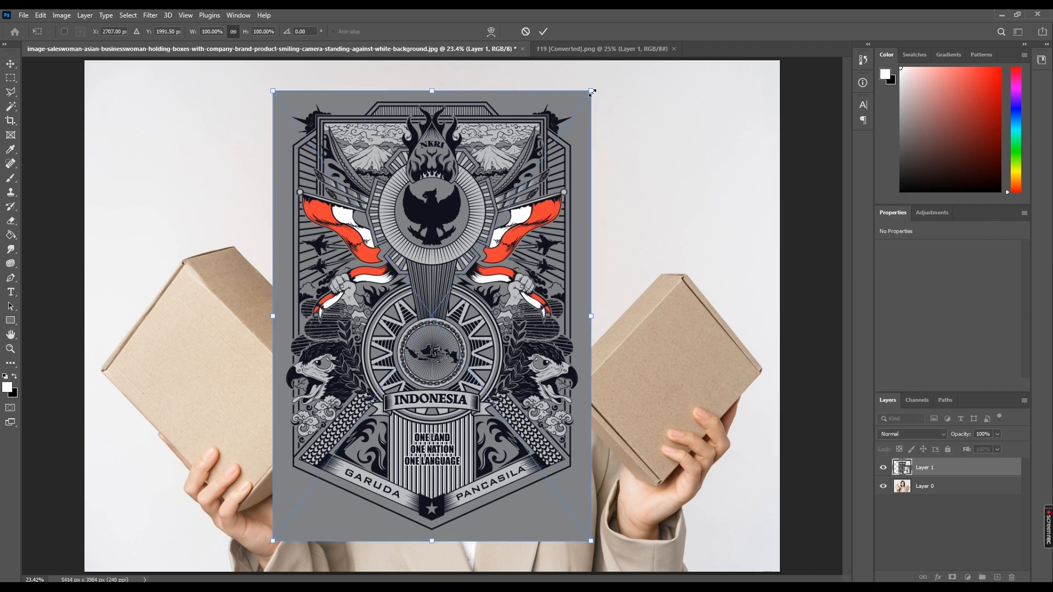
pyautogui.moveTo(592, 93); pyautogui.dragTo(435, 308)
pyautogui.moveTo(347, 355); pyautogui.dragTo(247, 344)
pyautogui.scroll(5, 249, 379)
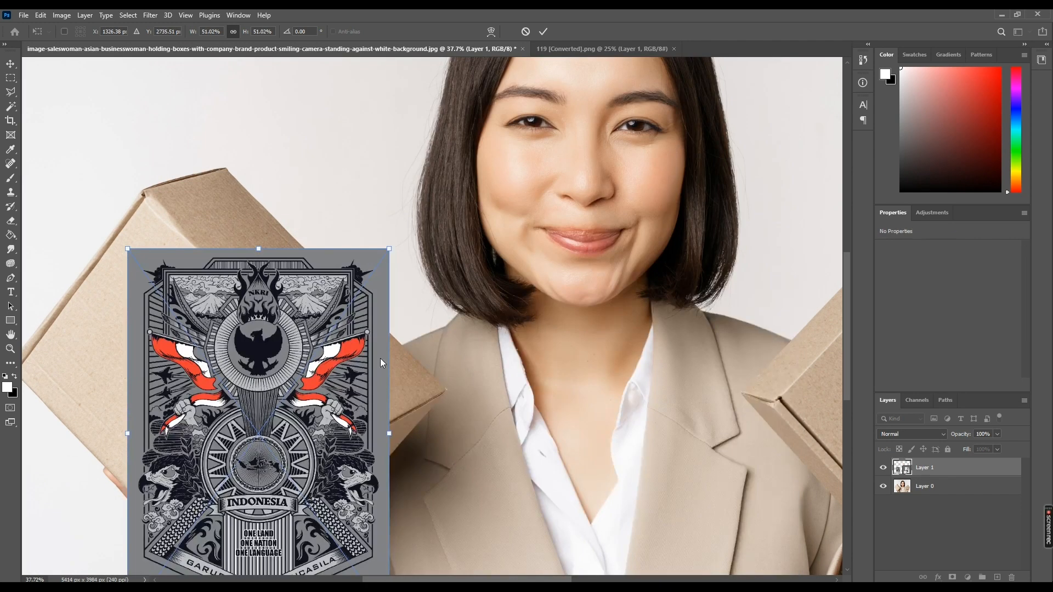
pyautogui.moveTo(336, 366); pyautogui.dragTo(460, 306)
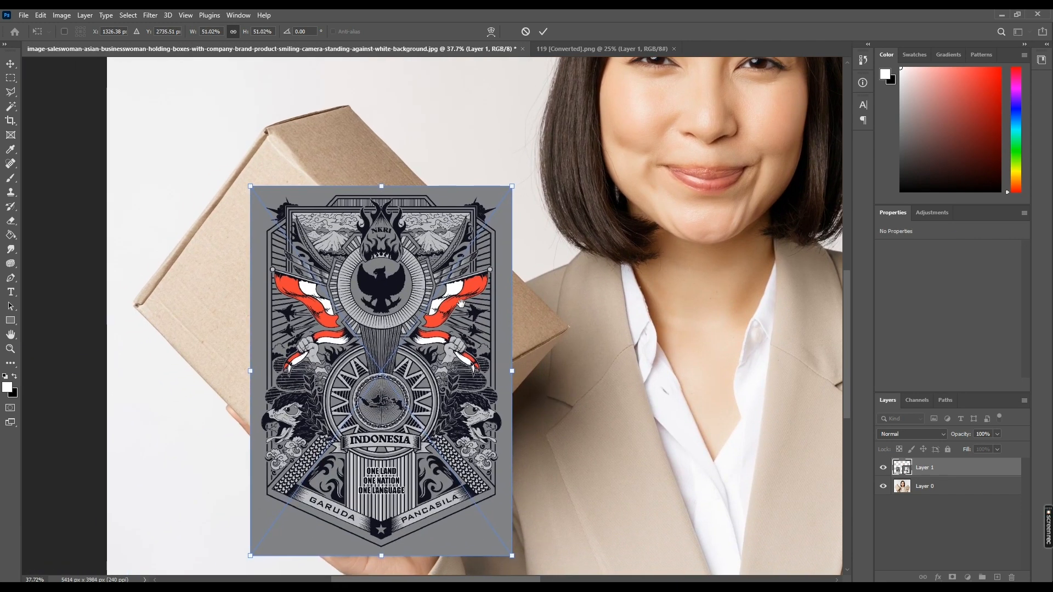
pyautogui.moveTo(527, 183); pyautogui.dragTo(345, 161)
pyautogui.moveTo(340, 314); pyautogui.dragTo(317, 265)
# Distort the artwork so its four corners match the front face of the left box, and apply the transform.
pyautogui.rightClick(290, 264)
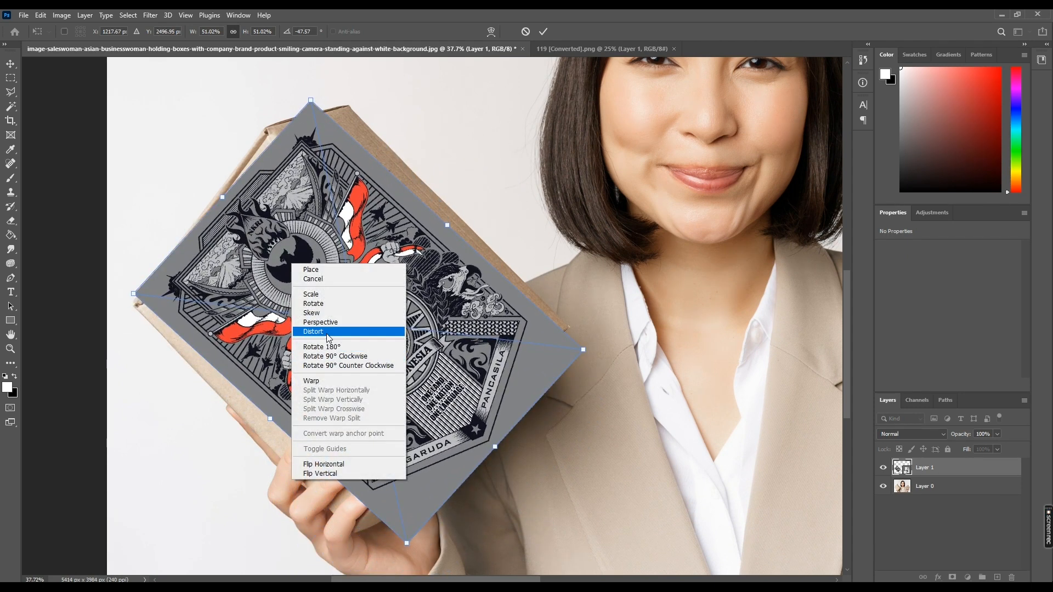
pyautogui.click(126, 313)
pyautogui.moveTo(134, 294); pyautogui.dragTo(140, 308)
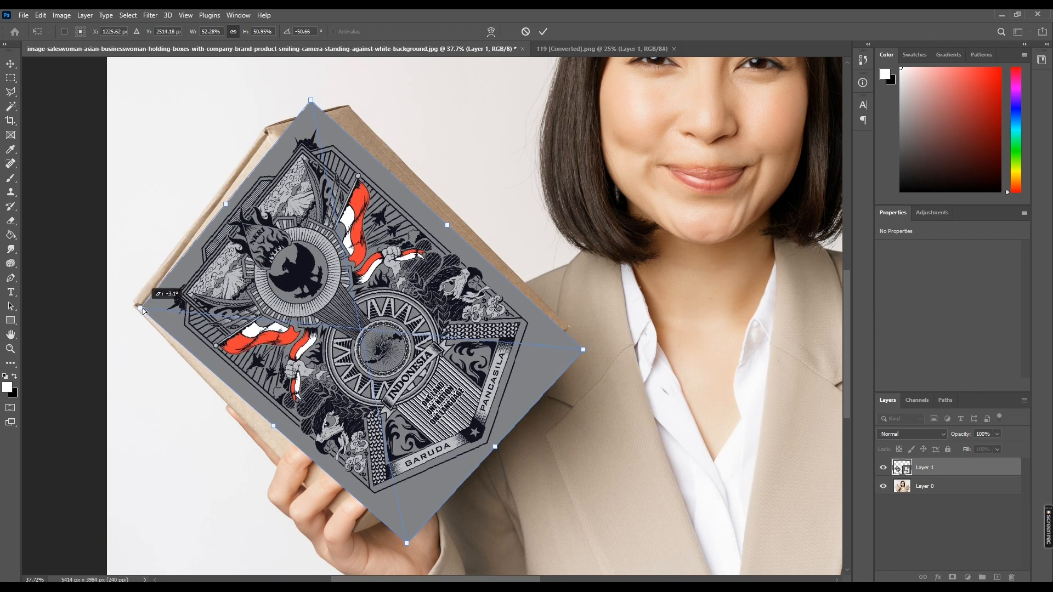
pyautogui.moveTo(411, 545); pyautogui.dragTo(340, 519)
pyautogui.moveTo(584, 351); pyautogui.dragTo(486, 363)
pyautogui.moveTo(314, 102); pyautogui.dragTo(271, 143)
pyautogui.moveTo(140, 308); pyautogui.dragTo(144, 310)
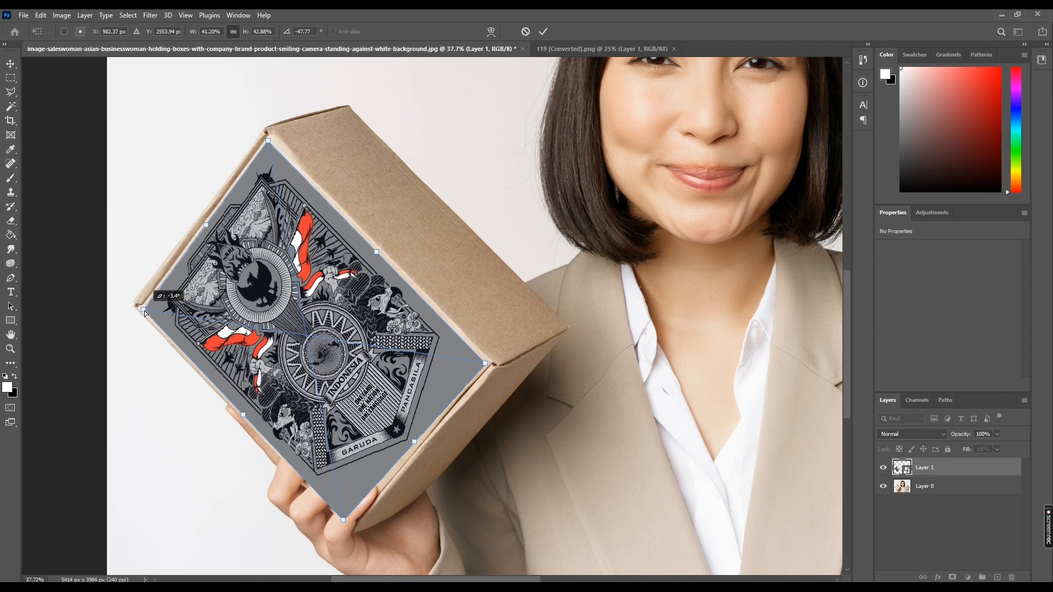
pyautogui.moveTo(346, 520); pyautogui.dragTo(350, 522)
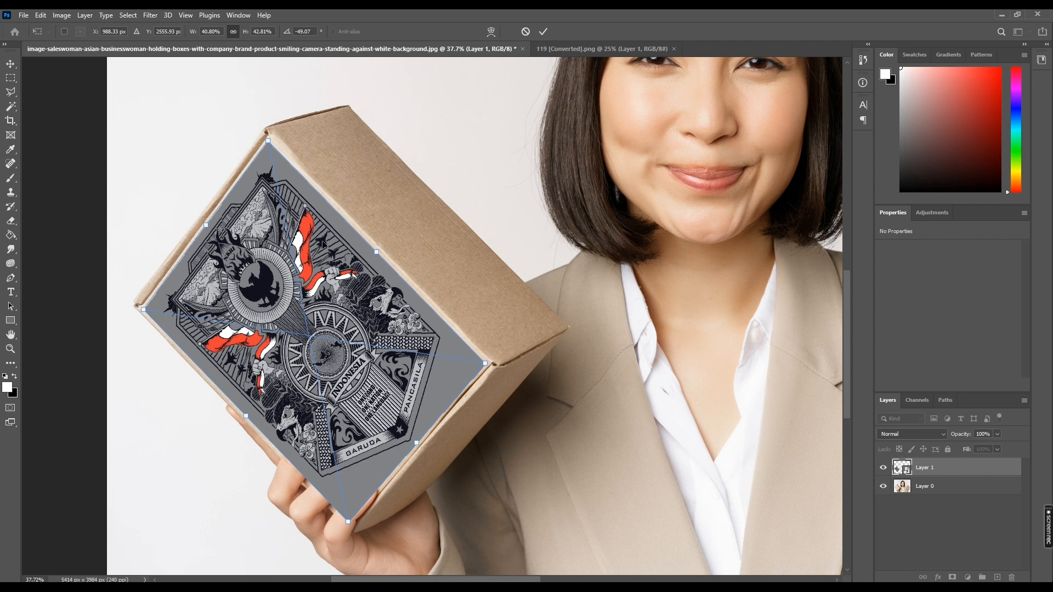
pyautogui.click(545, 31)
# Paste a second copy of the 119 [Converted].png artwork into the saleswoman photo as a new layer.
pyautogui.scroll(-1, 428, 334)
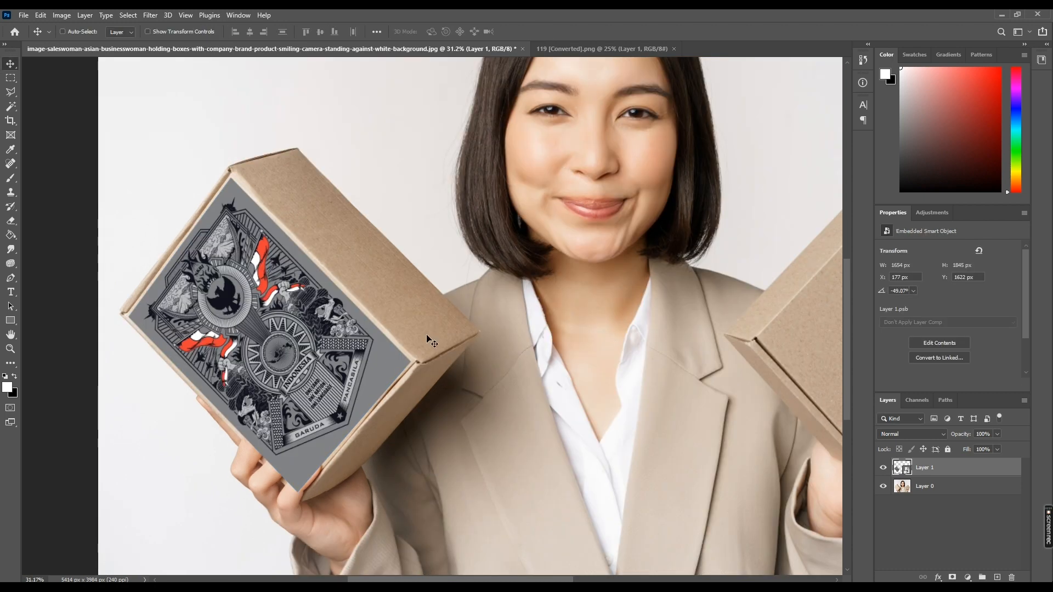
pyautogui.scroll(-2, 427, 336)
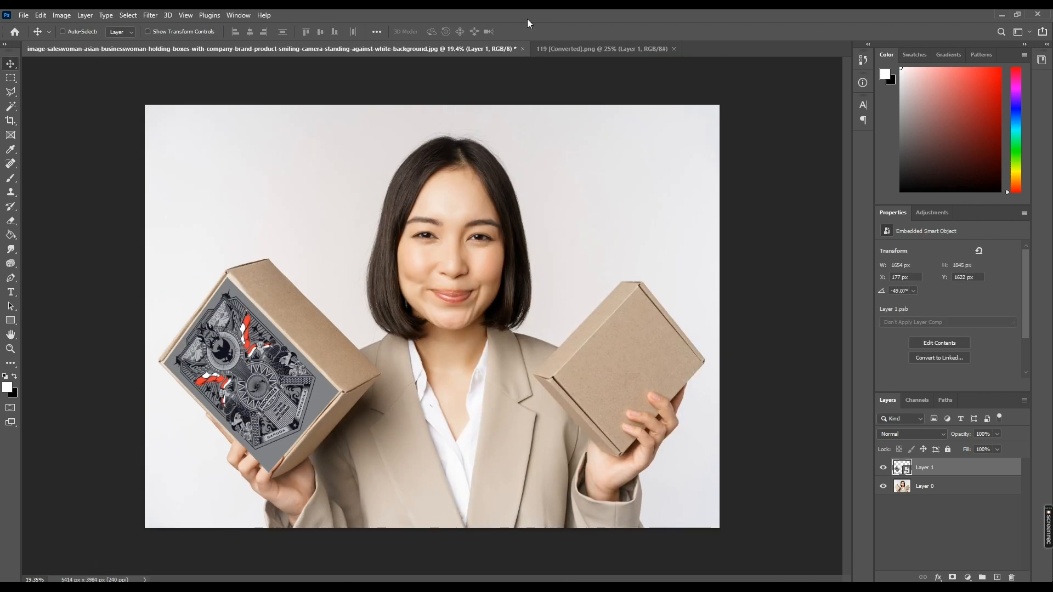
pyautogui.click(573, 50)
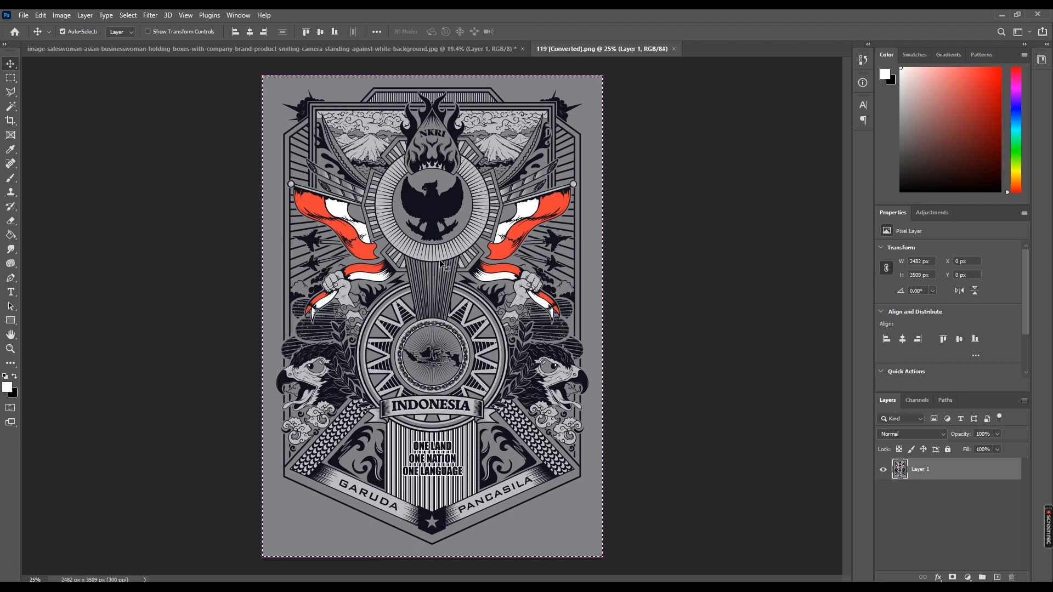
pyautogui.click(317, 50)
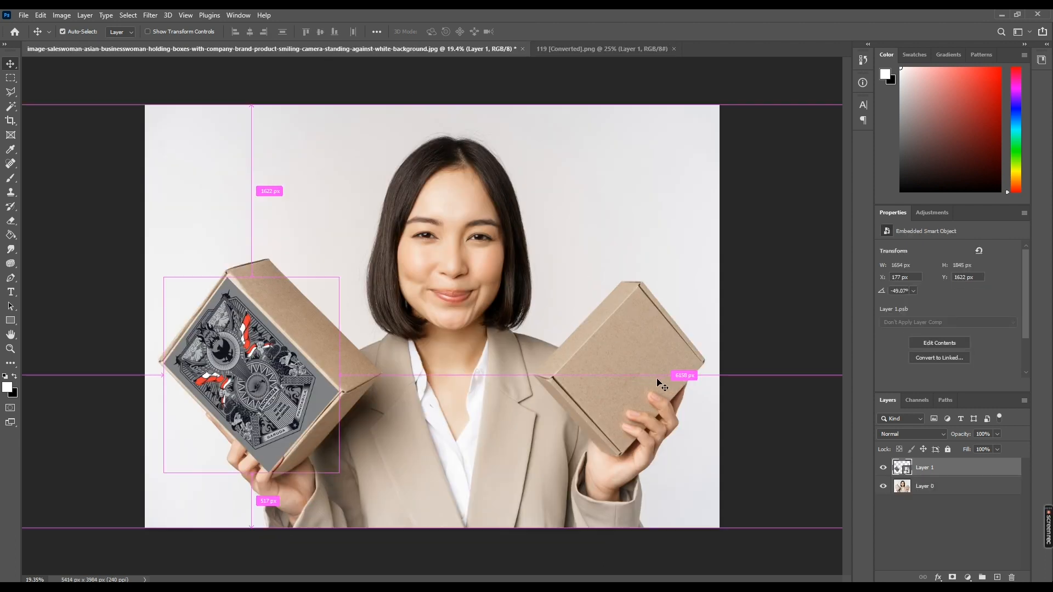
pyautogui.hotkey('ctrl', 'v')
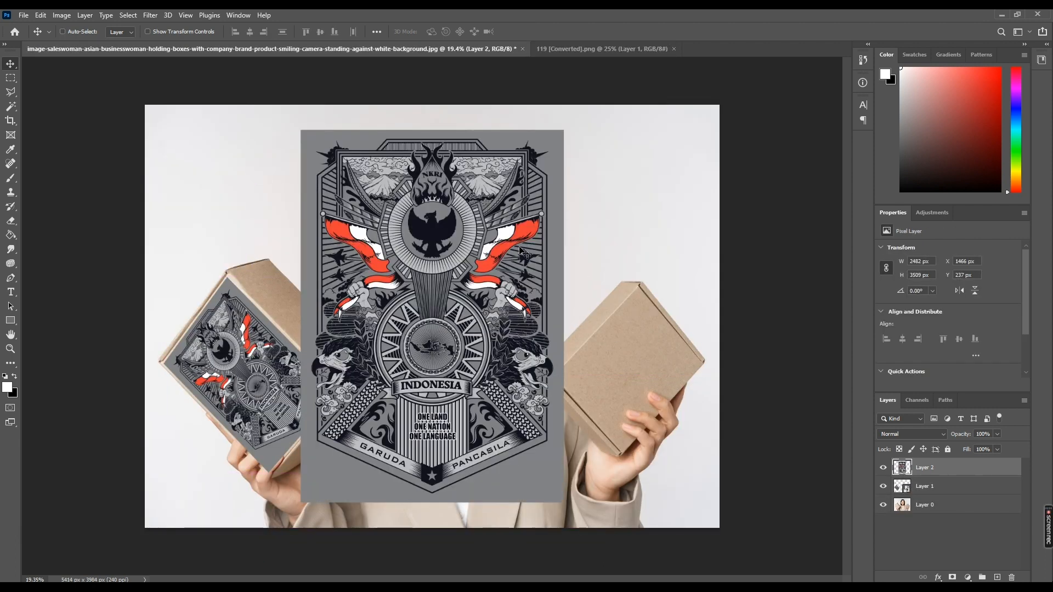
# Convert the second pasted artwork to a smart object and scale it to about 51.7% over the box on the photo's right side.
pyautogui.rightClick(938, 473)
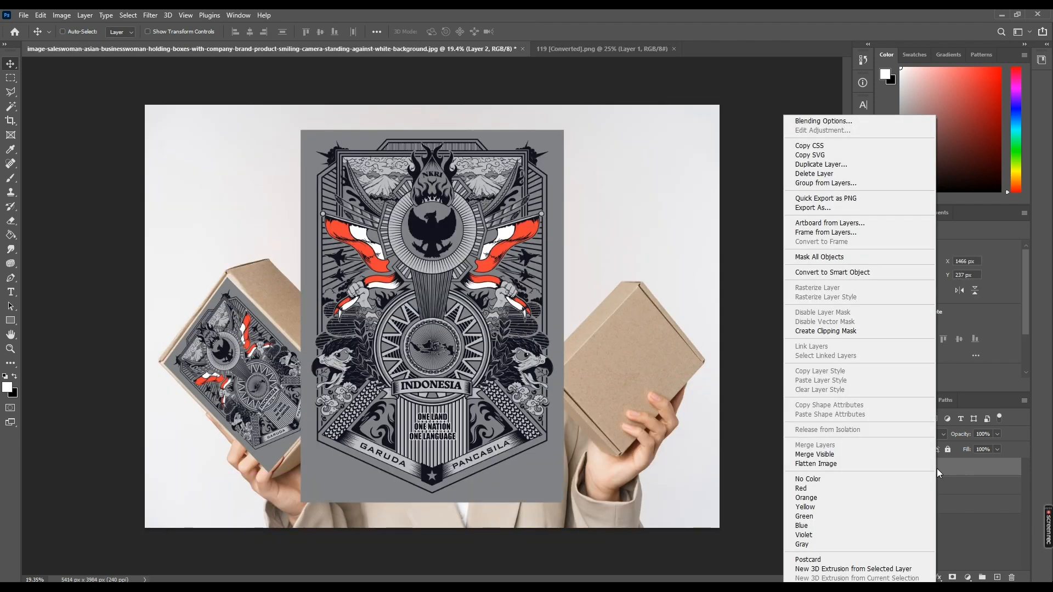
pyautogui.click(887, 277)
pyautogui.moveTo(480, 235); pyautogui.dragTo(547, 282)
pyautogui.hotkey('ctrl', 't')
pyautogui.moveTo(369, 177); pyautogui.dragTo(496, 357)
pyautogui.moveTo(589, 466); pyautogui.dragTo(621, 386)
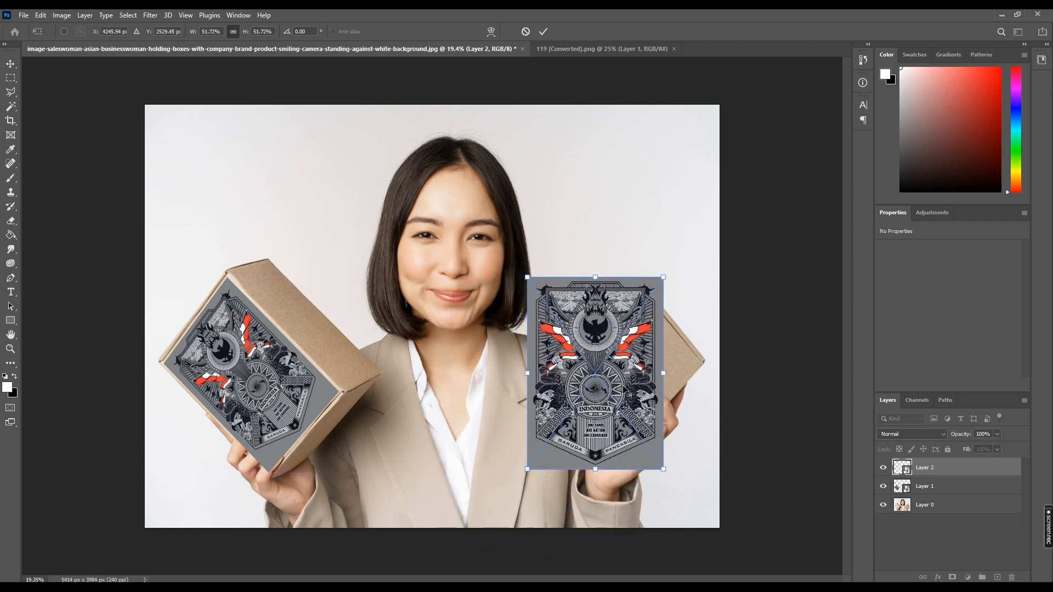
# Rotate the artwork about 43.8°, distort its four corners to match the front face of the photo's right box, and apply the transform.
pyautogui.scroll(4, 622, 386)
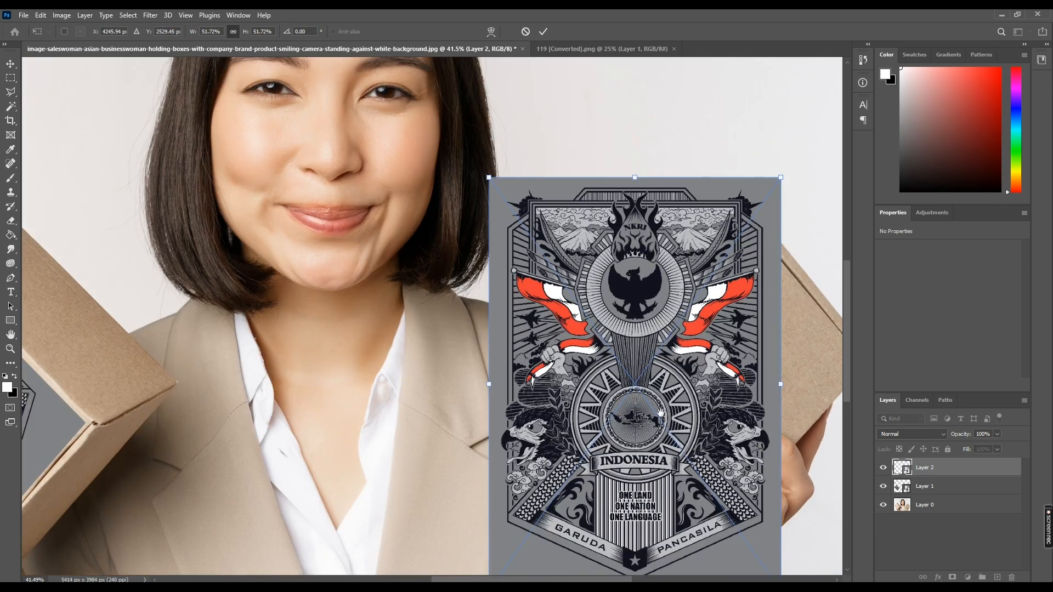
pyautogui.moveTo(660, 413); pyautogui.dragTo(547, 339)
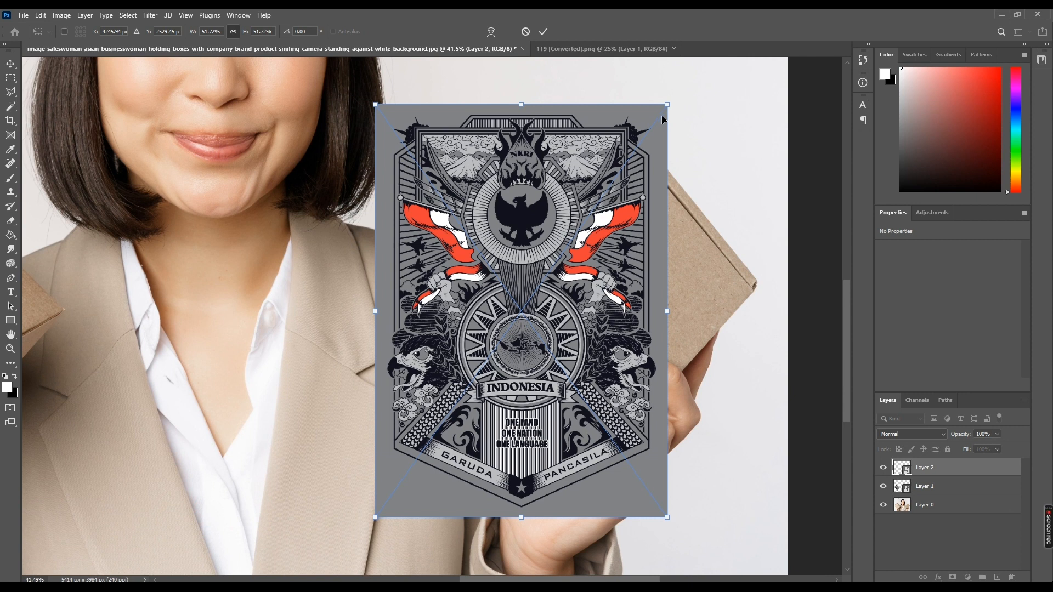
pyautogui.moveTo(675, 101); pyautogui.dragTo(752, 265)
pyautogui.rightClick(752, 265)
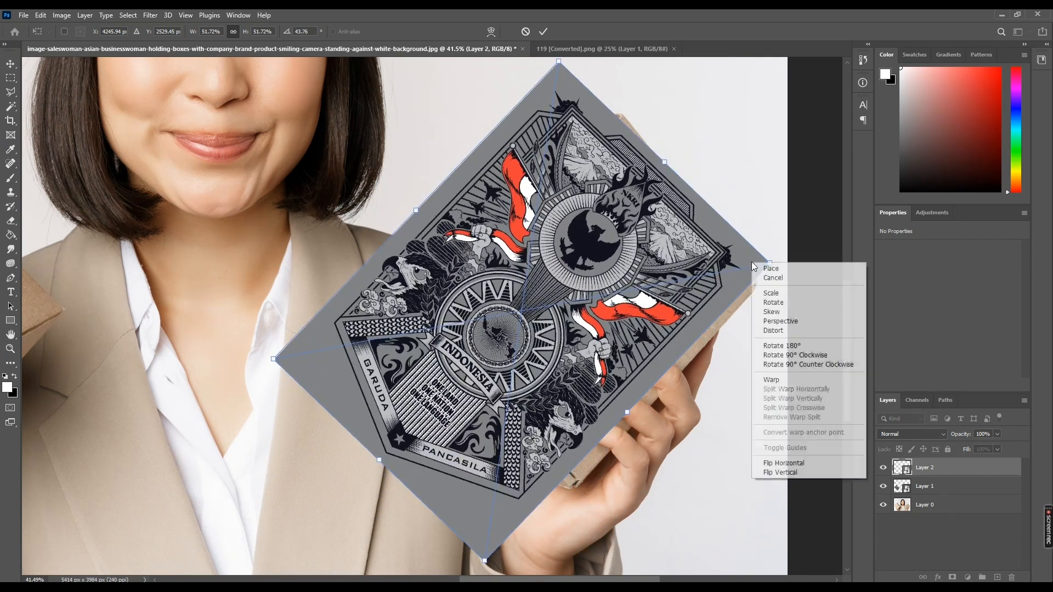
pyautogui.click(783, 329)
pyautogui.moveTo(770, 264); pyautogui.dragTo(751, 290)
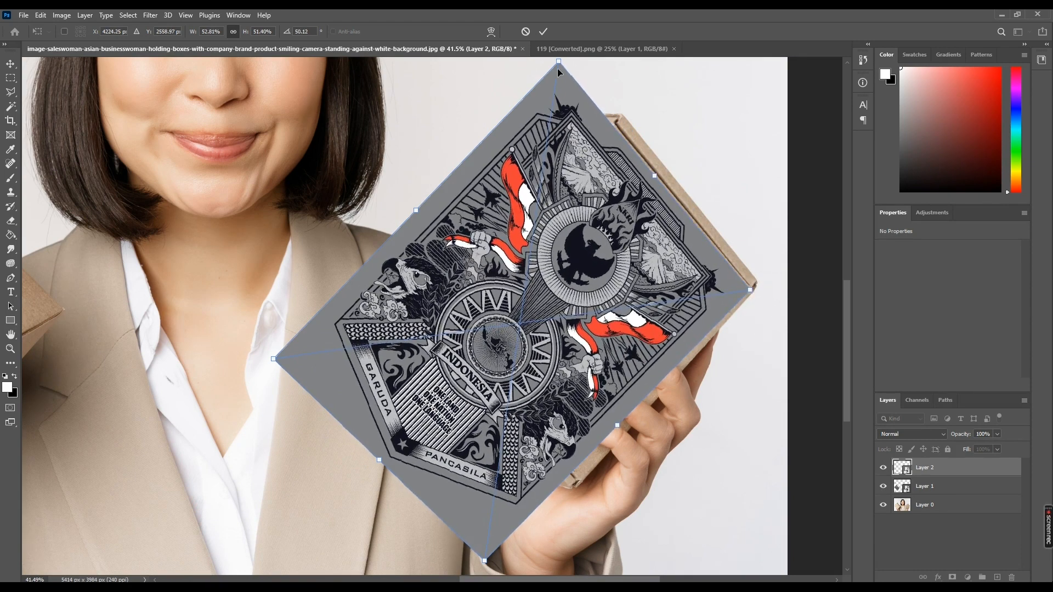
pyautogui.moveTo(560, 64); pyautogui.dragTo(616, 130)
pyautogui.moveTo(273, 359); pyautogui.dragTo(437, 317)
pyautogui.moveTo(486, 560); pyautogui.dragTo(581, 477)
pyautogui.click(547, 31)
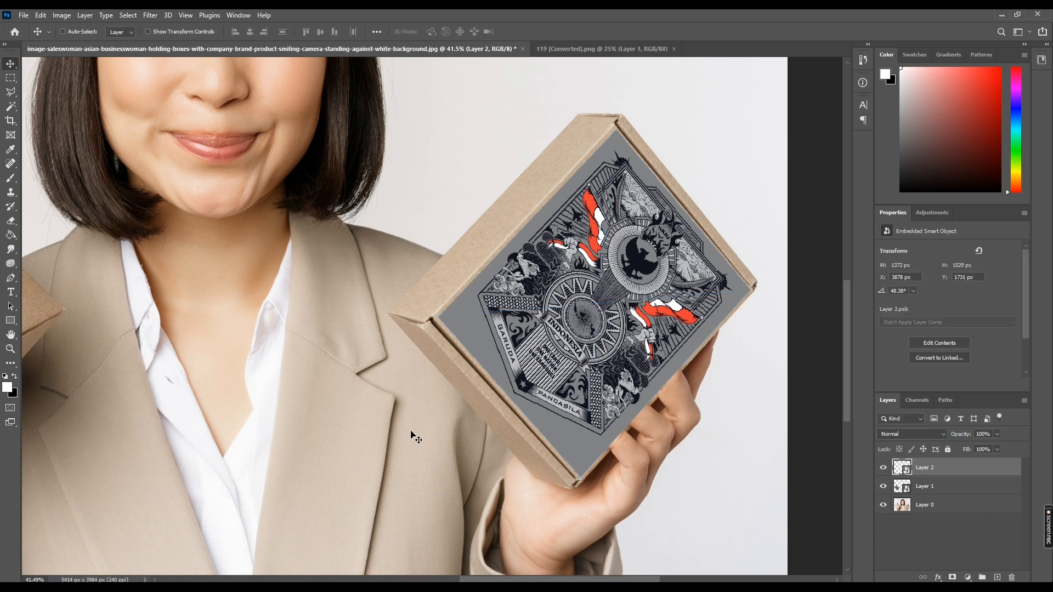
# Add a text layer reading OLEH-OLEH in the blank background above the photo's left box.
pyautogui.scroll(-4, 400, 383)
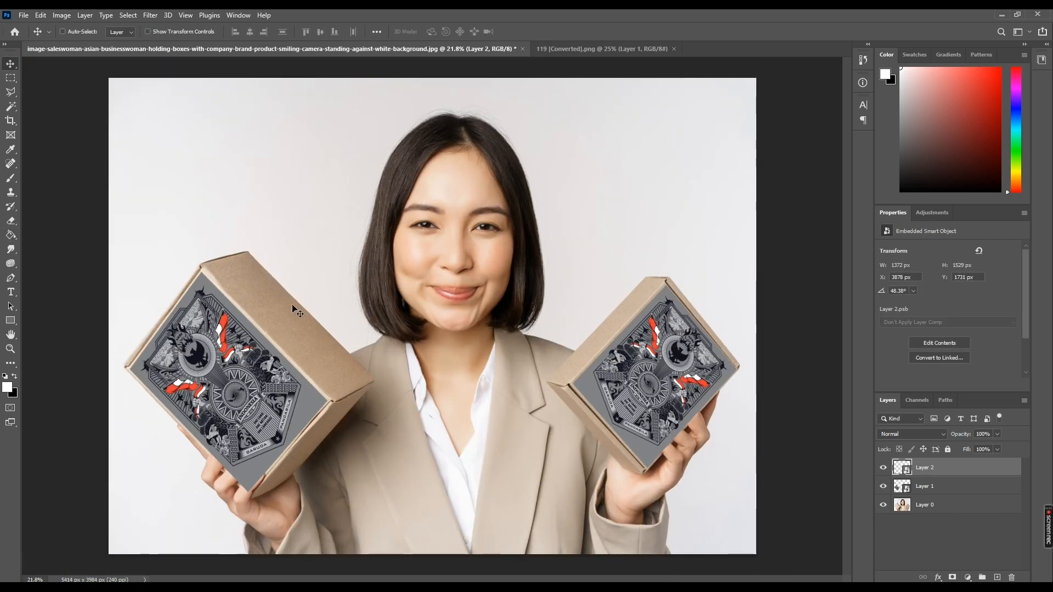
pyautogui.click(11, 292)
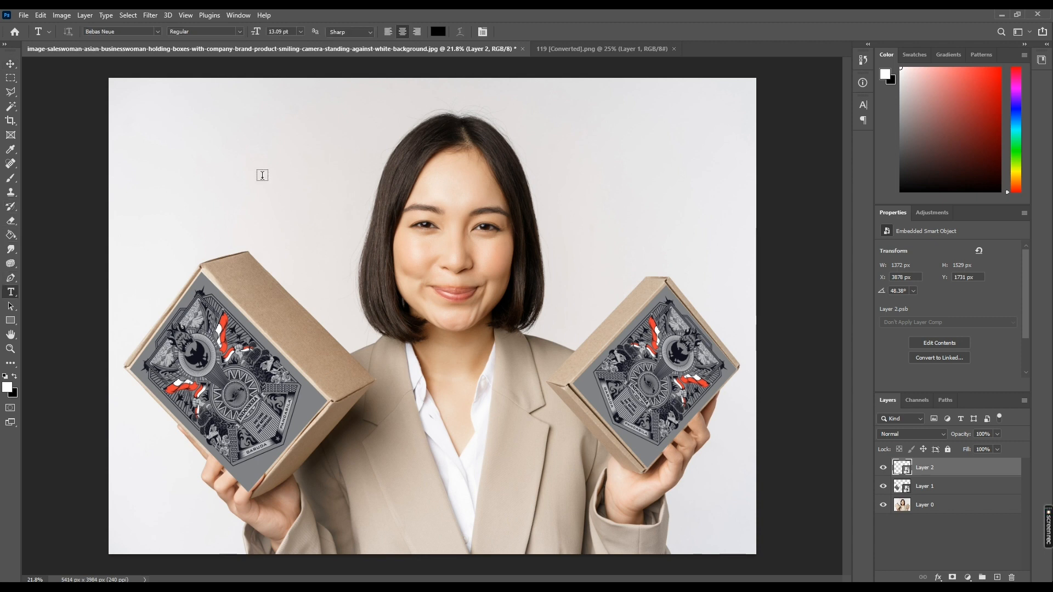
pyautogui.click(227, 147)
pyautogui.write('USH')
pyautogui.write('-OLEH')
# Enlarge the OLEH-OLEH text to about 125 pt and place it just above the photo's left box.
pyautogui.click(10, 64)
pyautogui.hotkey('ctrl', 't')
pyautogui.moveTo(236, 149); pyautogui.dragTo(379, 226)
pyautogui.moveTo(359, 187); pyautogui.dragTo(364, 345)
pyautogui.click(542, 33)
pyautogui.moveTo(356, 301); pyautogui.dragTo(309, 225)
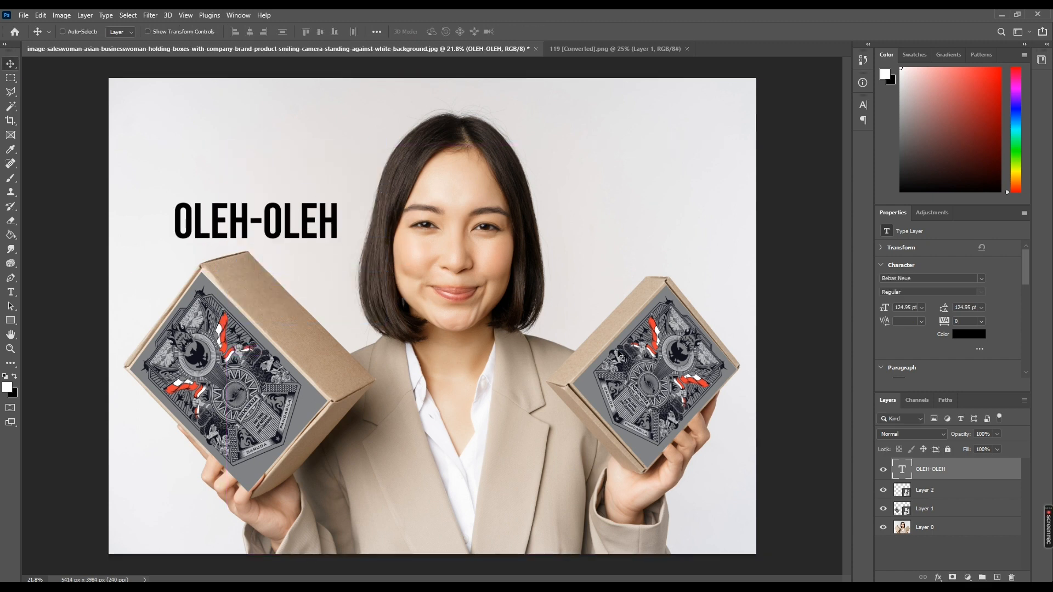
# Convert the OLEH-OLEH text to a smart object and rotate it about -130.7° onto the upper side panel of the left box.
pyautogui.rightClick(941, 471)
pyautogui.click(855, 223)
pyautogui.moveTo(302, 224); pyautogui.dragTo(231, 247)
pyautogui.hotkey('ctrl', 't')
pyautogui.moveTo(315, 319); pyautogui.dragTo(323, 343)
pyautogui.scroll(2, 323, 343)
# Distort the OLEH-OLEH text so its corners fit the left box's upper side panel, and apply the transform.
pyautogui.rightClick(321, 360)
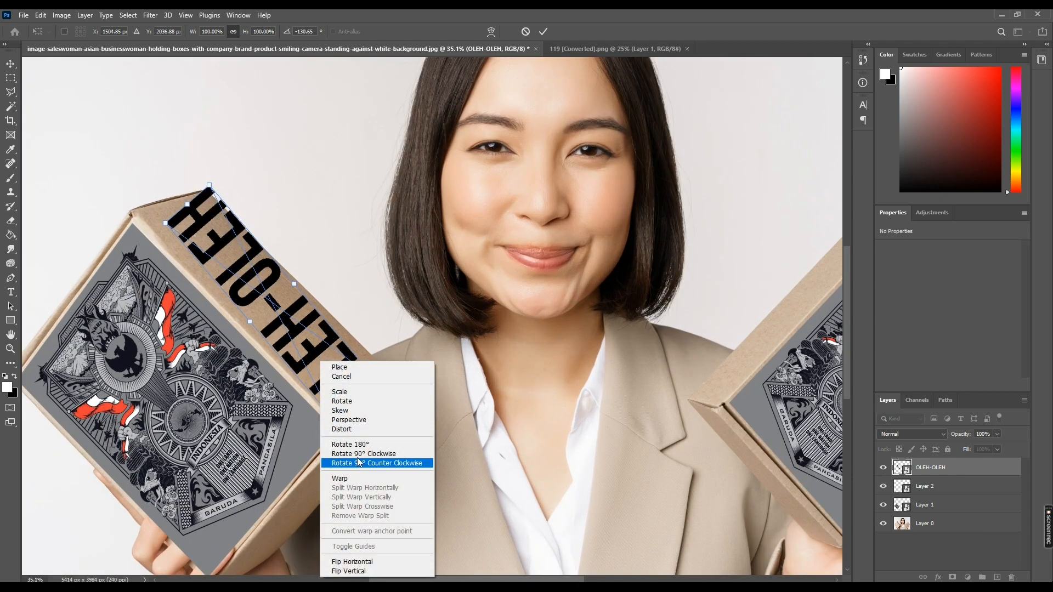
pyautogui.click(359, 431)
pyautogui.moveTo(335, 426); pyautogui.dragTo(347, 429)
pyautogui.moveTo(378, 384); pyautogui.dragTo(406, 399)
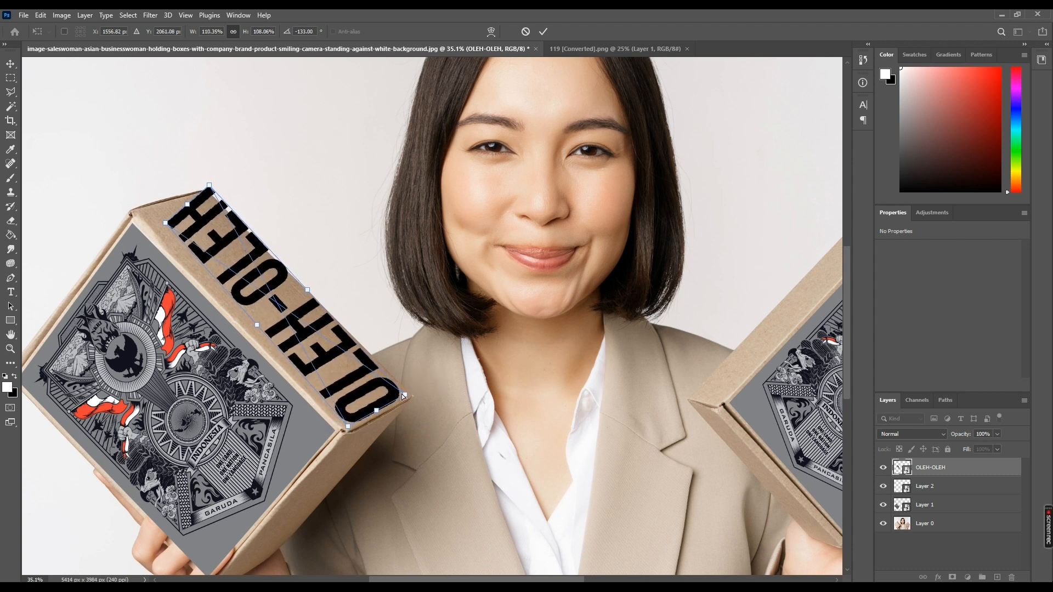
pyautogui.moveTo(164, 225); pyautogui.dragTo(143, 213)
pyautogui.moveTo(210, 187); pyautogui.dragTo(209, 195)
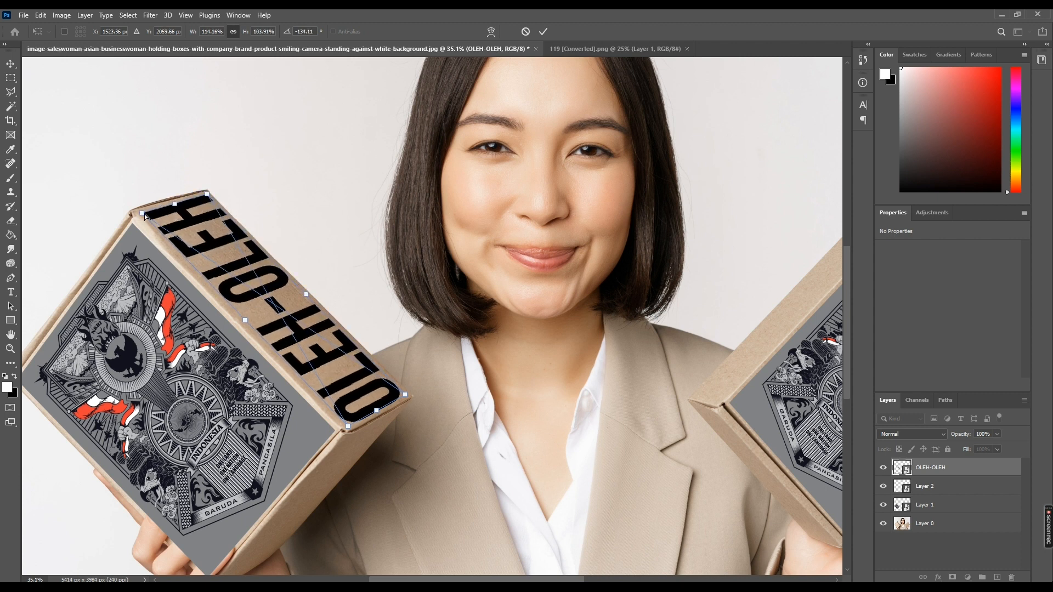
pyautogui.click(543, 31)
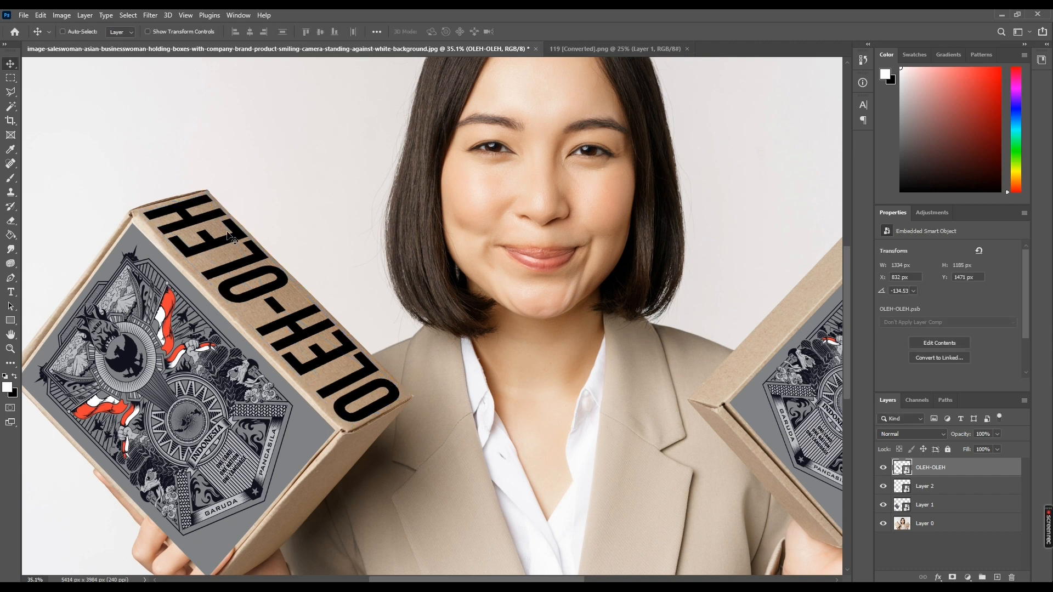
# Add a second text layer reading OLEH-OLEH in the background beside the woman's head.
pyautogui.press('t')
pyautogui.click(286, 157)
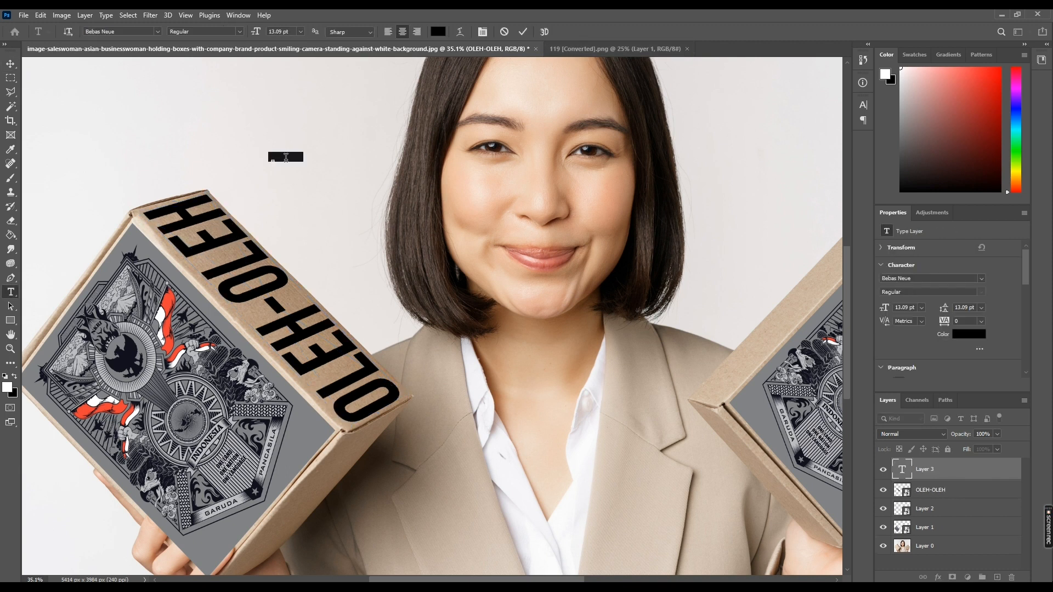
pyautogui.press('BackSpace')
pyautogui.write('OLEH-OLEH')
# Enlarge the second OLEH-OLEH text to about 85 pt and move it over the woman's collar, near the photo's right box.
pyautogui.click(10, 64)
pyautogui.moveTo(261, 142); pyautogui.dragTo(460, 235)
pyautogui.hotkey('ctrl', 't')
pyautogui.click(543, 31)
pyautogui.moveTo(439, 186); pyautogui.dragTo(512, 379)
pyautogui.moveTo(573, 394); pyautogui.dragTo(557, 394)
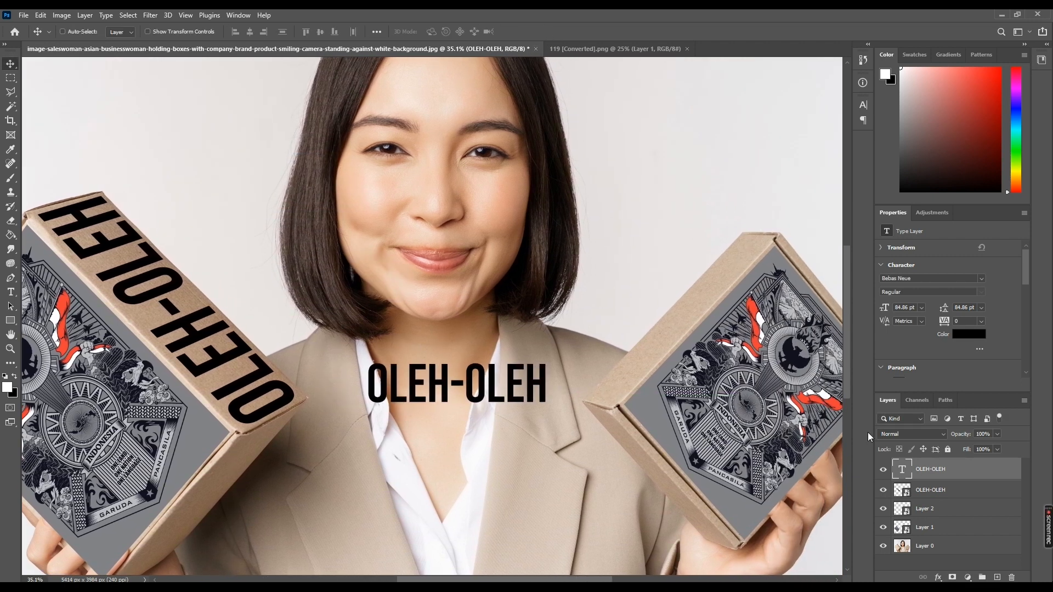
# Convert the second OLEH-OLEH text to a smart object and rotate it along the upper side panel of the photo's right box.
pyautogui.rightClick(922, 473)
pyautogui.click(859, 225)
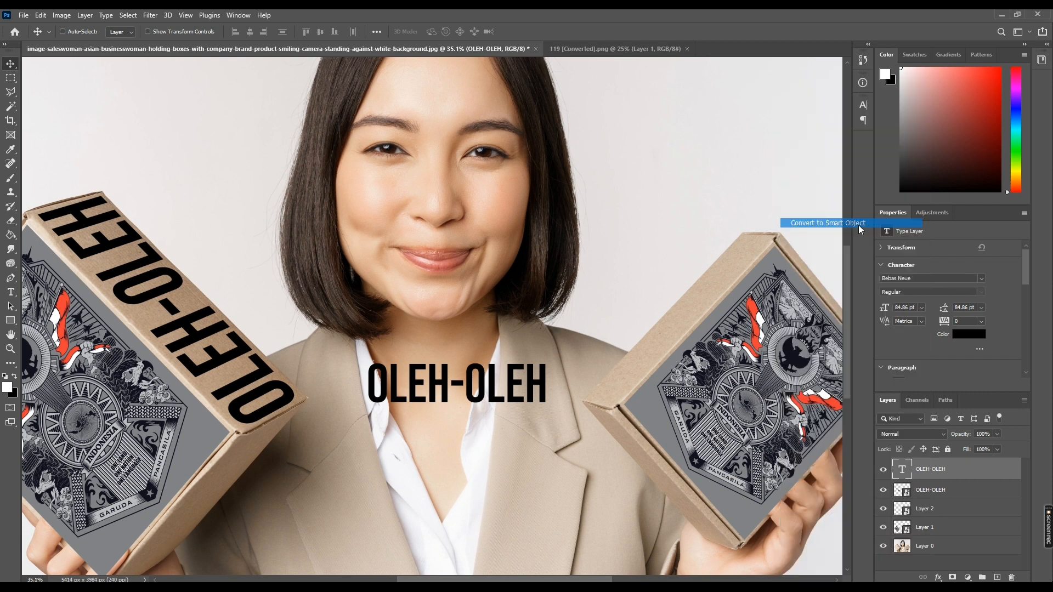
pyautogui.moveTo(532, 388); pyautogui.dragTo(647, 359)
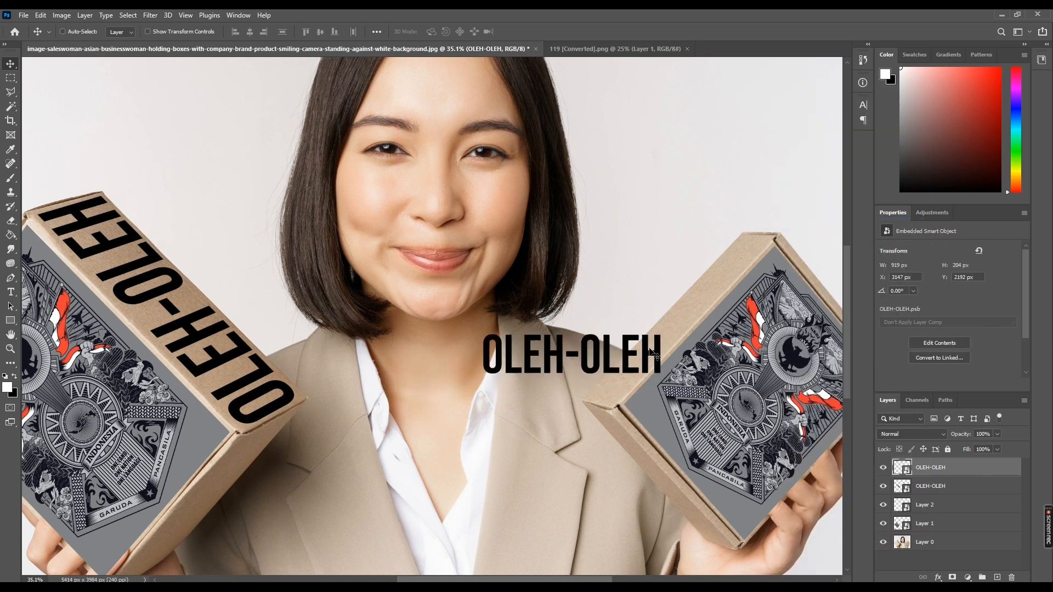
pyautogui.hotkey('ctrl', 't')
pyautogui.moveTo(669, 322); pyautogui.dragTo(524, 447)
pyautogui.moveTo(613, 336); pyautogui.dragTo(678, 285)
# Distort the second OLEH-OLEH text so its corners fit the right box's narrow upper side panel, and apply the transform.
pyautogui.rightClick(671, 290)
pyautogui.click(600, 395)
pyautogui.moveTo(600, 388); pyautogui.dragTo(612, 404)
pyautogui.moveTo(570, 364); pyautogui.dragTo(590, 398)
pyautogui.scroll(2, 677, 331)
pyautogui.hotkey('alt', 'space')
pyautogui.moveTo(677, 330); pyautogui.dragTo(563, 364)
pyautogui.moveTo(602, 265); pyautogui.dragTo(641, 250)
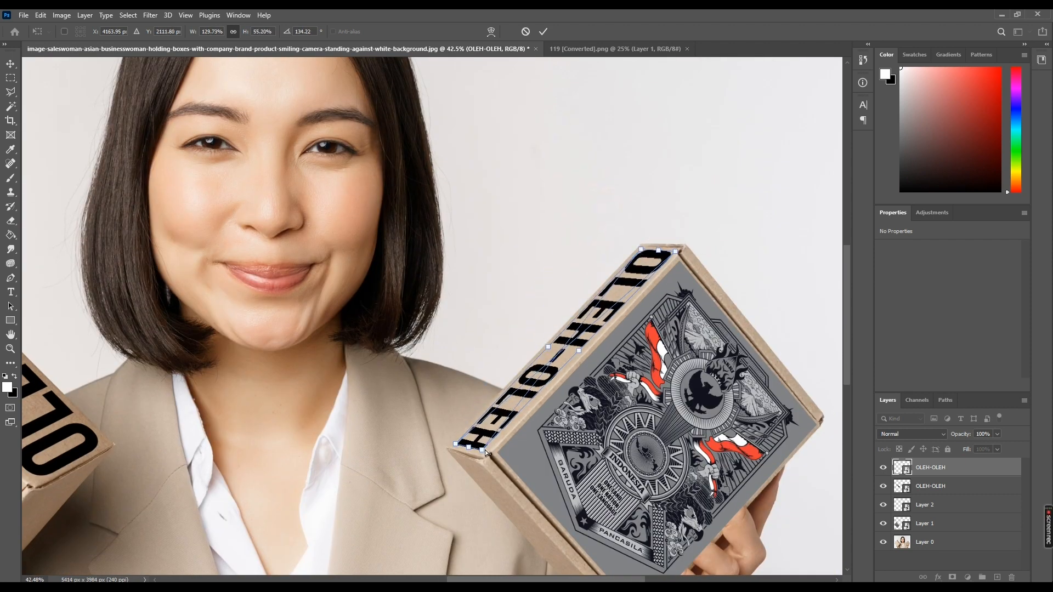
pyautogui.click(543, 31)
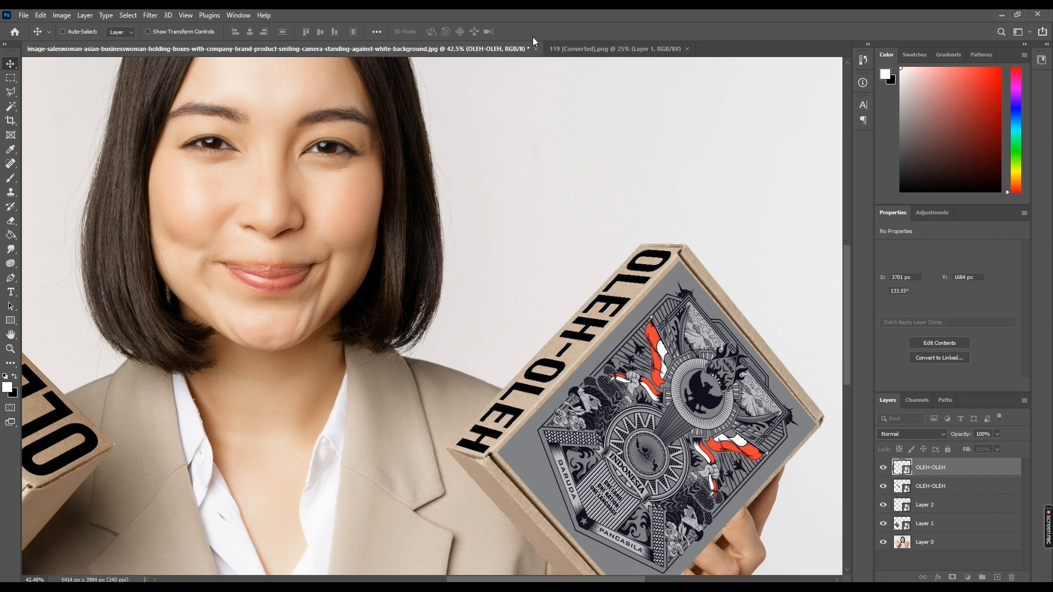
# Hide the left box's artwork layer, Layer 1, to expose the fingers for tracing with the Pen tool.
pyautogui.scroll(-5, 343, 410)
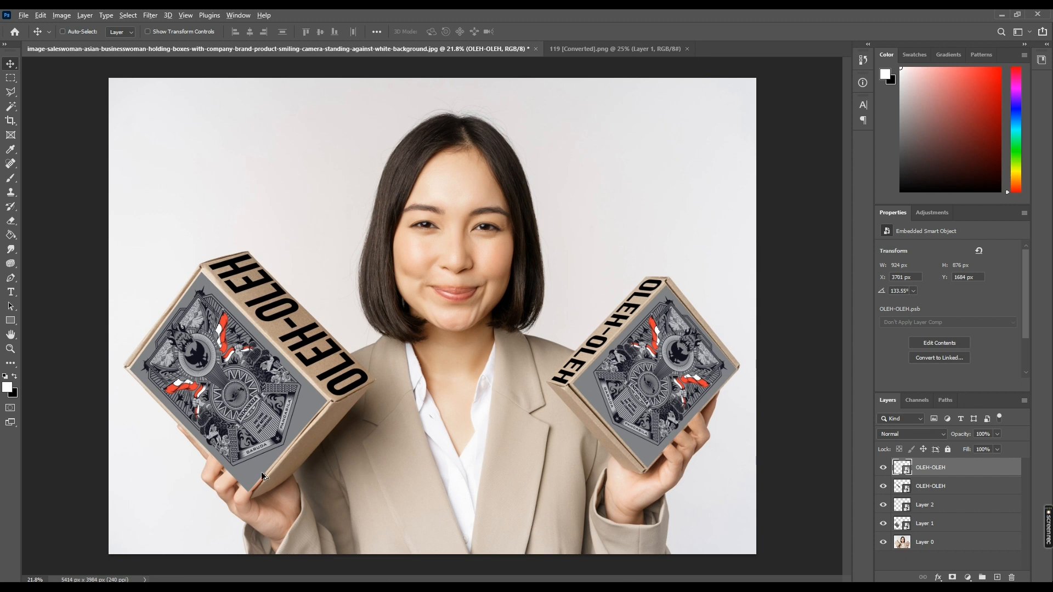
pyautogui.scroll(4, 261, 472)
pyautogui.scroll(-1, 268, 455)
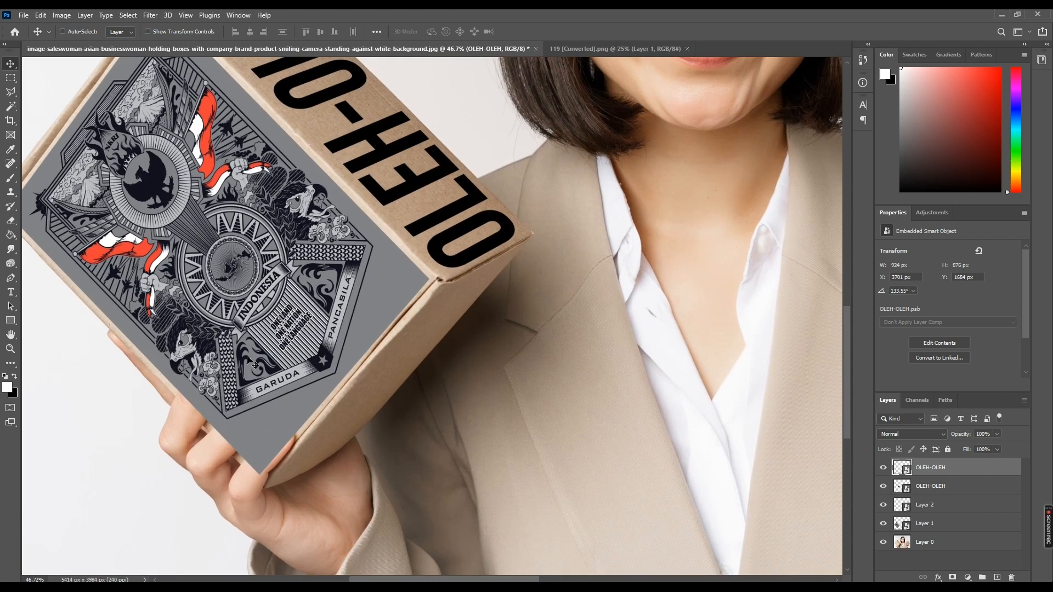
pyautogui.click(937, 526)
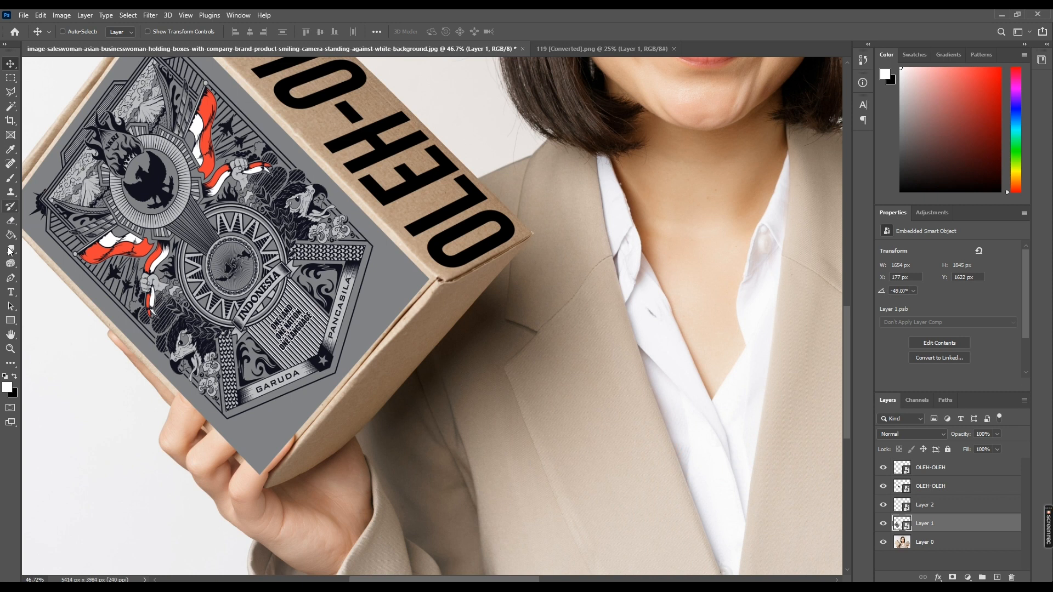
pyautogui.click(10, 278)
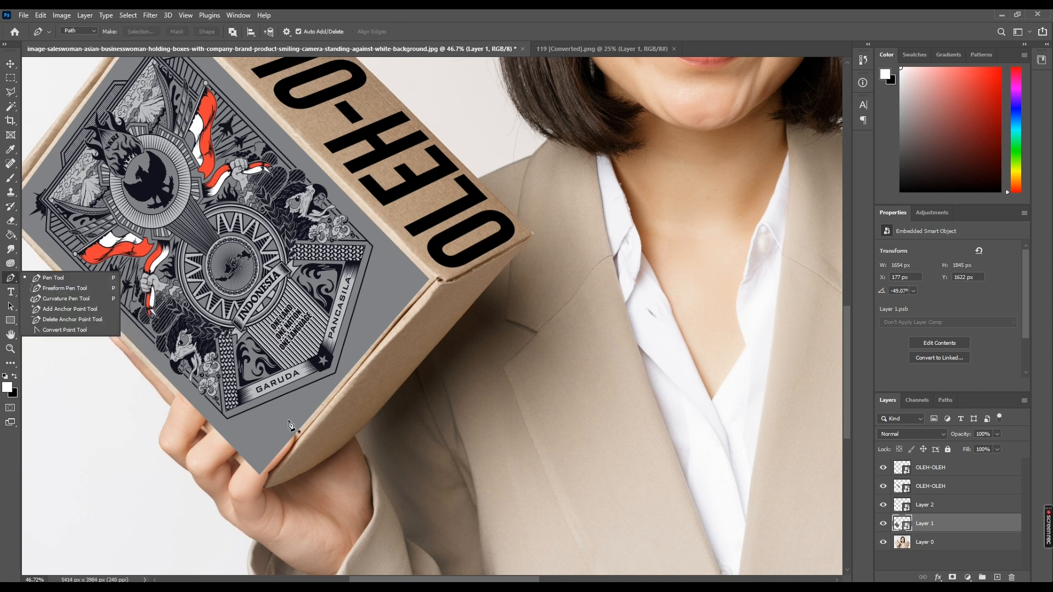
pyautogui.scroll(3, 193, 426)
pyautogui.moveTo(229, 307); pyautogui.dragTo(268, 301)
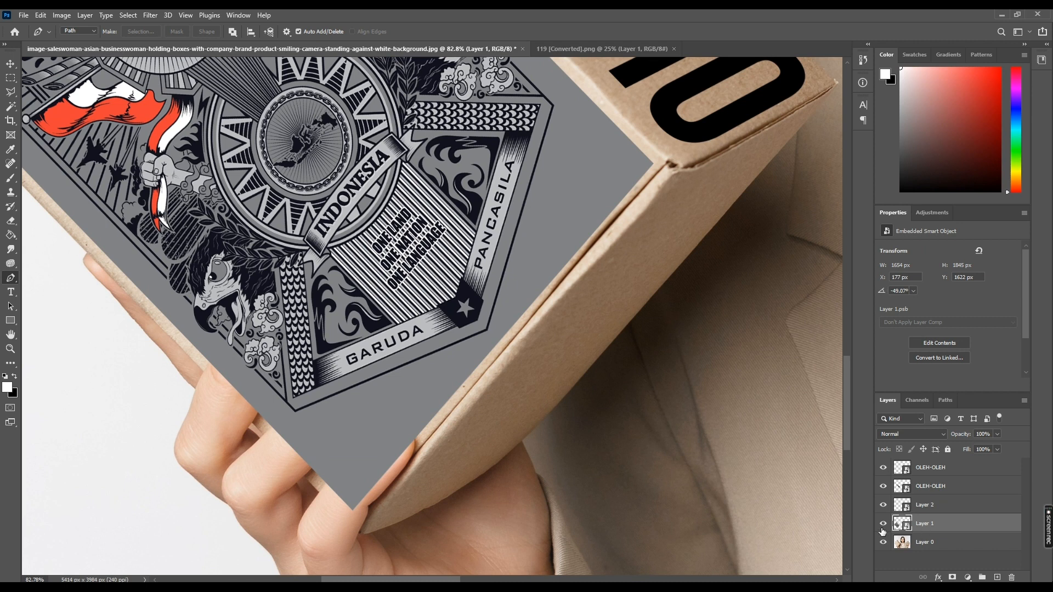
pyautogui.click(884, 524)
pyautogui.scroll(1, 198, 390)
pyautogui.scroll(1, 204, 380)
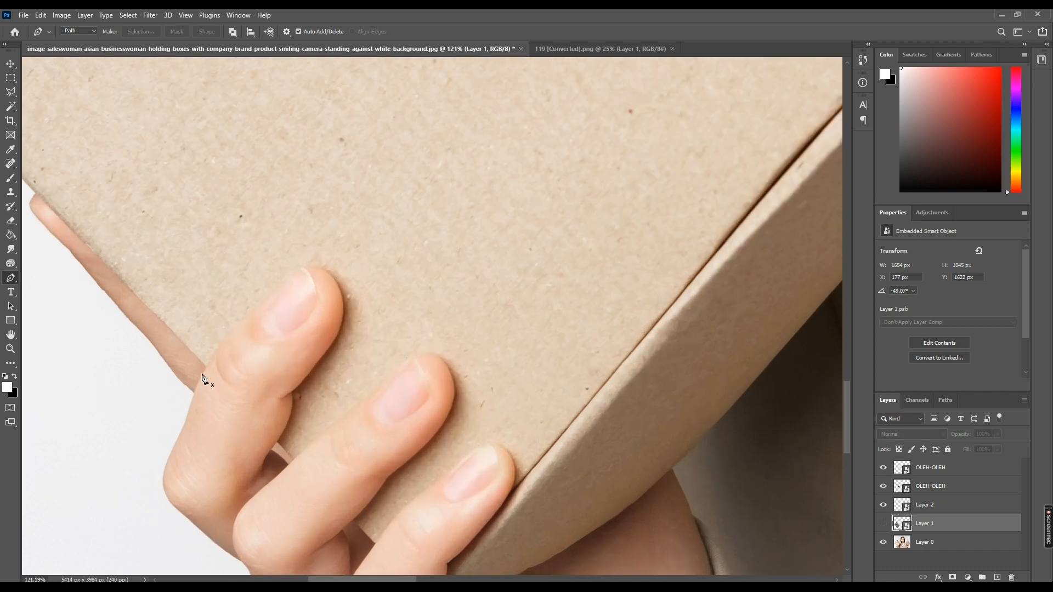
# Trace a Pen path around the uppermost finger holding the left box, down to the gap before the next finger.
pyautogui.click(204, 374)
pyautogui.moveTo(235, 328); pyautogui.dragTo(246, 318)
pyautogui.moveTo(304, 267); pyautogui.dragTo(317, 262)
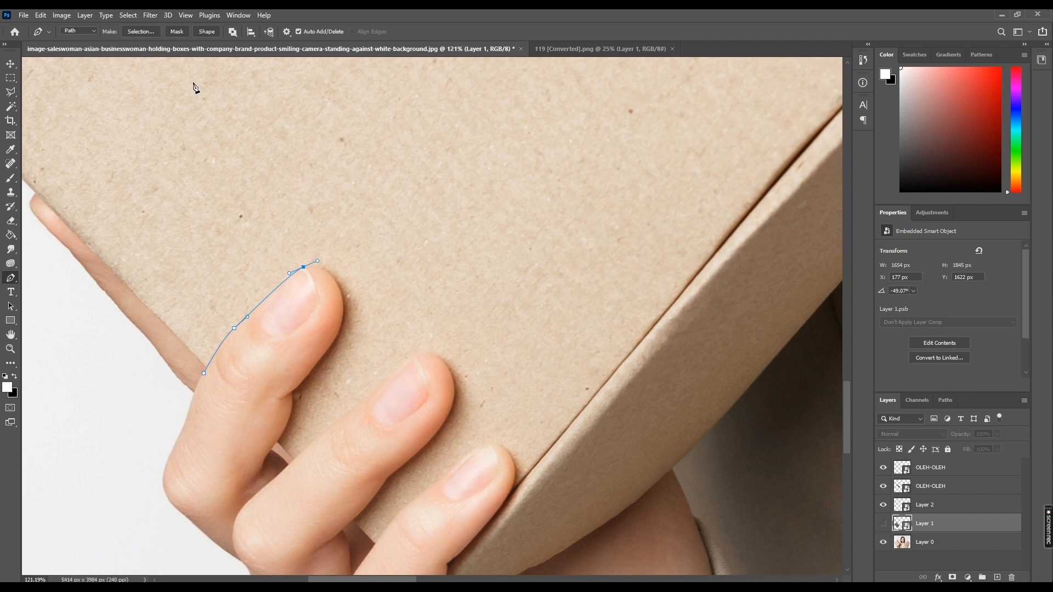
pyautogui.click(94, 31)
pyautogui.press('Escape')
pyautogui.click(344, 303)
pyautogui.click(344, 330)
pyautogui.moveTo(305, 378); pyautogui.dragTo(297, 392)
pyautogui.click(291, 393)
pyautogui.click(274, 447)
pyautogui.click(291, 462)
# Continue the path around the other two fingers and close it across the hand at the starting point.
pyautogui.moveTo(336, 424); pyautogui.dragTo(454, 390)
pyautogui.scroll(-2, 442, 376)
pyautogui.click(440, 370)
pyautogui.click(386, 419)
pyautogui.moveTo(352, 462); pyautogui.dragTo(344, 471)
pyautogui.moveTo(411, 442); pyautogui.dragTo(388, 446)
pyautogui.moveTo(421, 415); pyautogui.dragTo(459, 428)
pyautogui.click(456, 456)
pyautogui.click(376, 550)
pyautogui.click(242, 477)
pyautogui.click(148, 340)
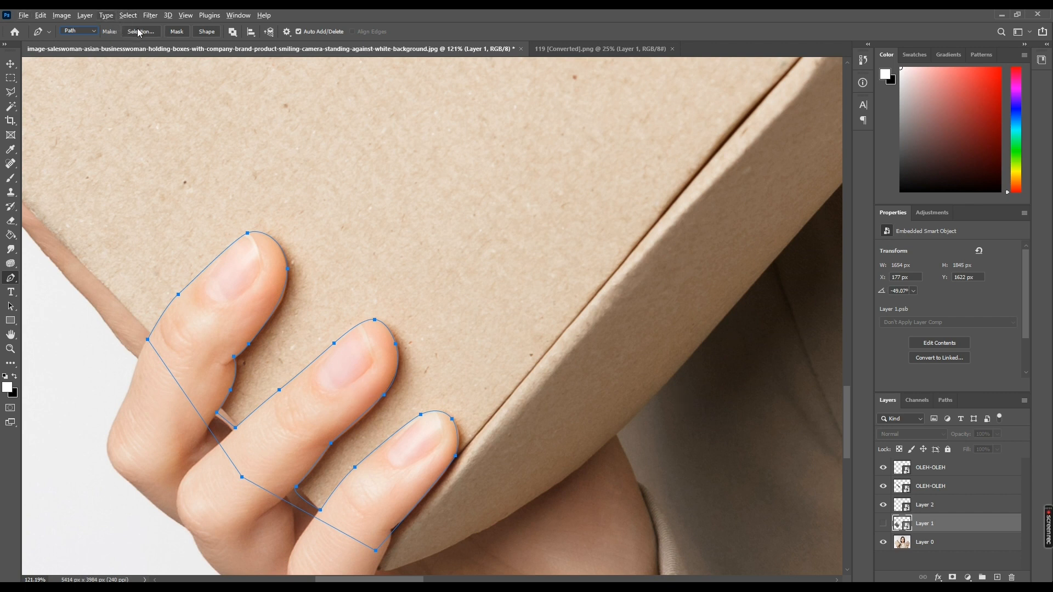
# Turn the closed finger path into a vector mask on Layer 1 and show the layer again.
pyautogui.click(176, 32)
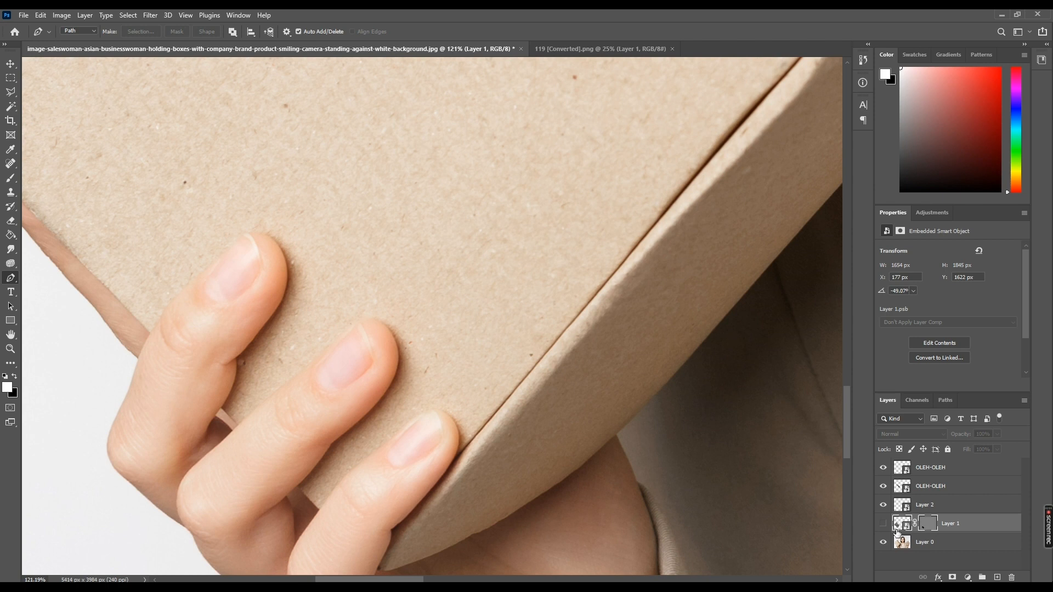
pyautogui.click(884, 526)
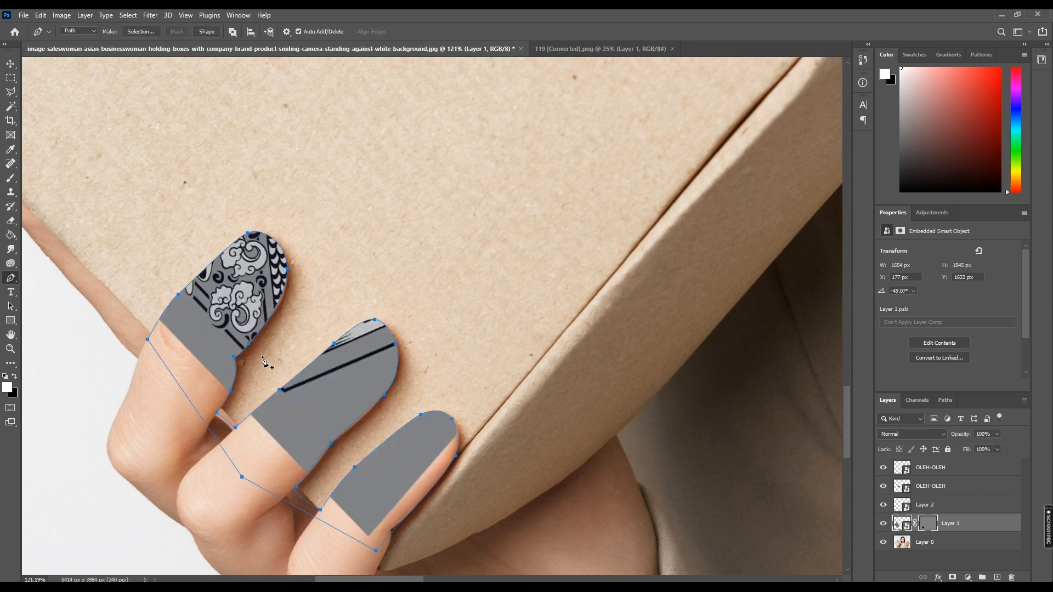
pyautogui.scroll(-3, 282, 411)
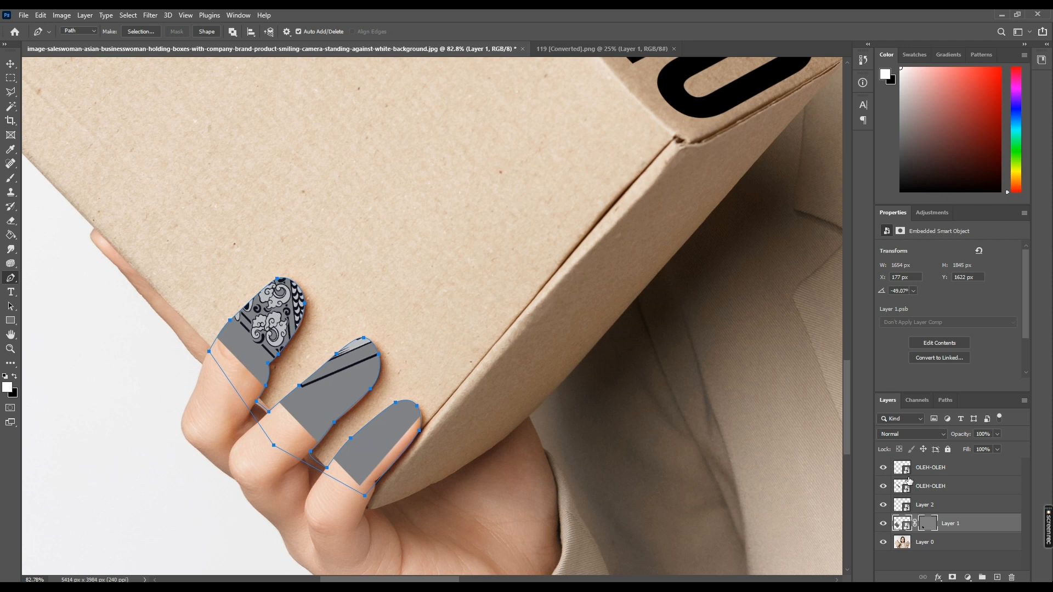
# Rasterize Layer 1's vector mask and invert it so the artwork is hidden only over the fingers.
pyautogui.click(929, 527)
pyautogui.click(927, 528)
pyautogui.rightClick(931, 528)
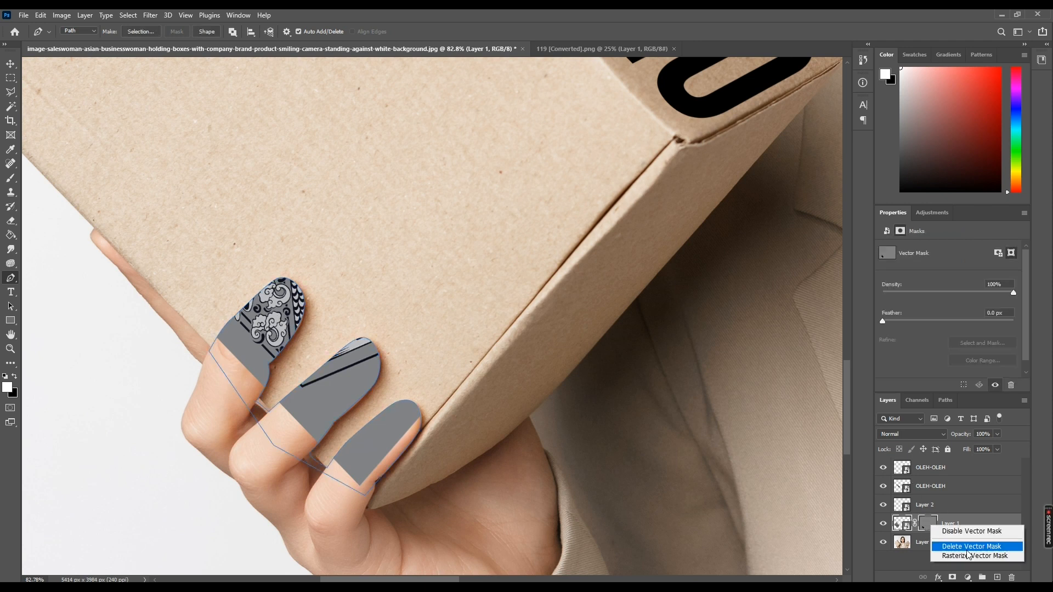
pyautogui.click(971, 557)
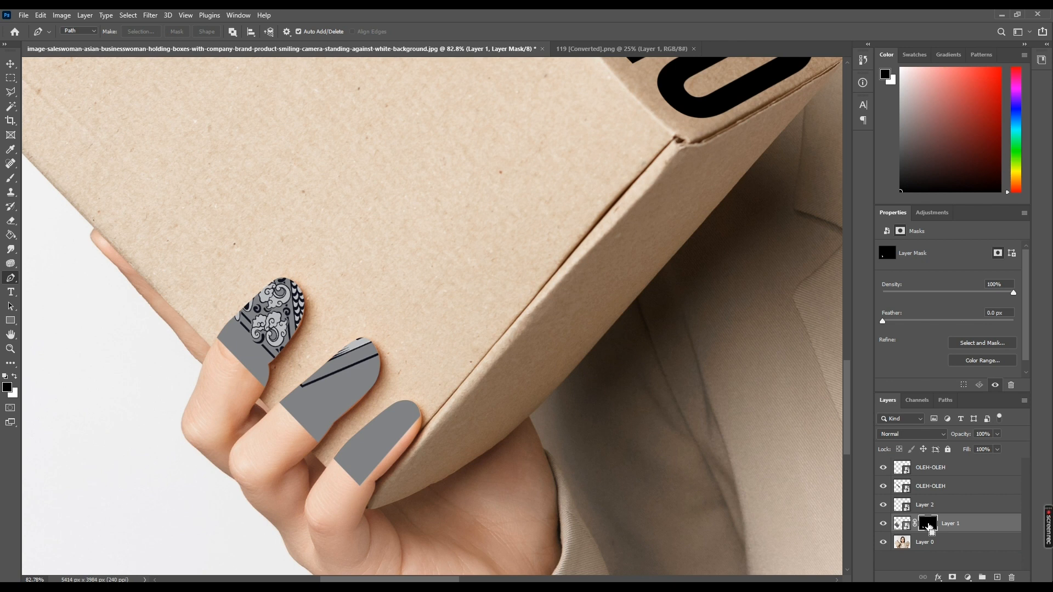
pyautogui.hotkey('ctrl', 'i')
pyautogui.scroll(-3, 564, 423)
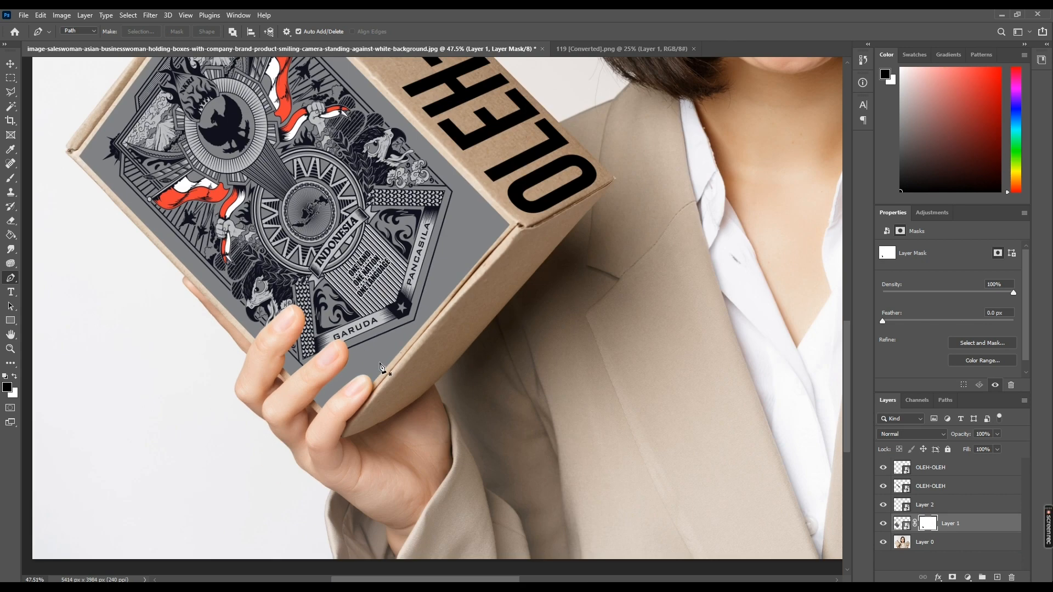
pyautogui.scroll(-3, 383, 369)
pyautogui.scroll(2, 711, 411)
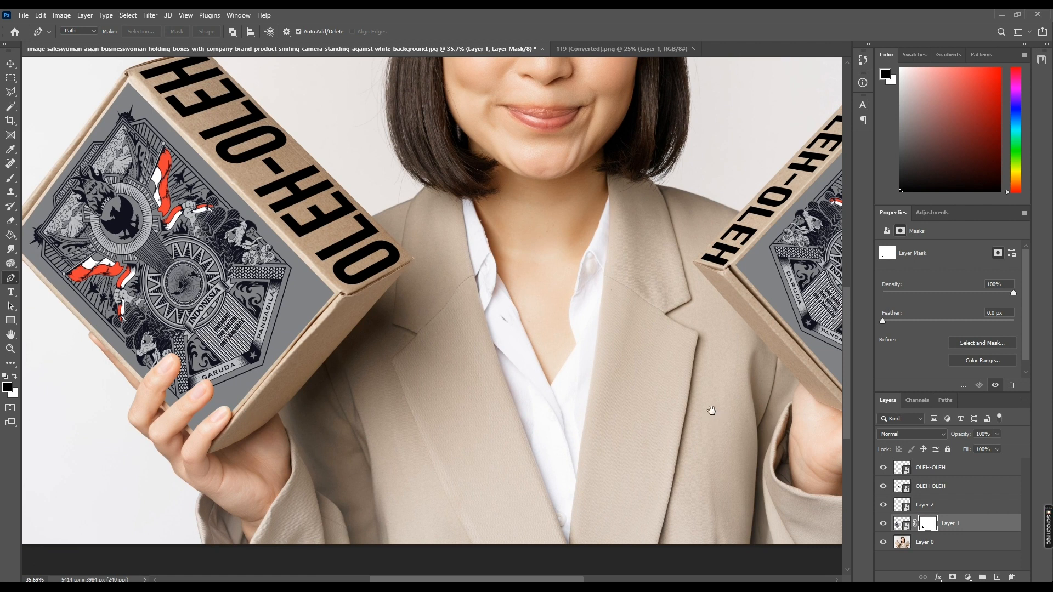
# Hide Layer 2 and trace a Pen path around the uppermost finger holding the right box, down to the next finger.
pyautogui.moveTo(712, 411); pyautogui.dragTo(406, 407)
pyautogui.click(915, 504)
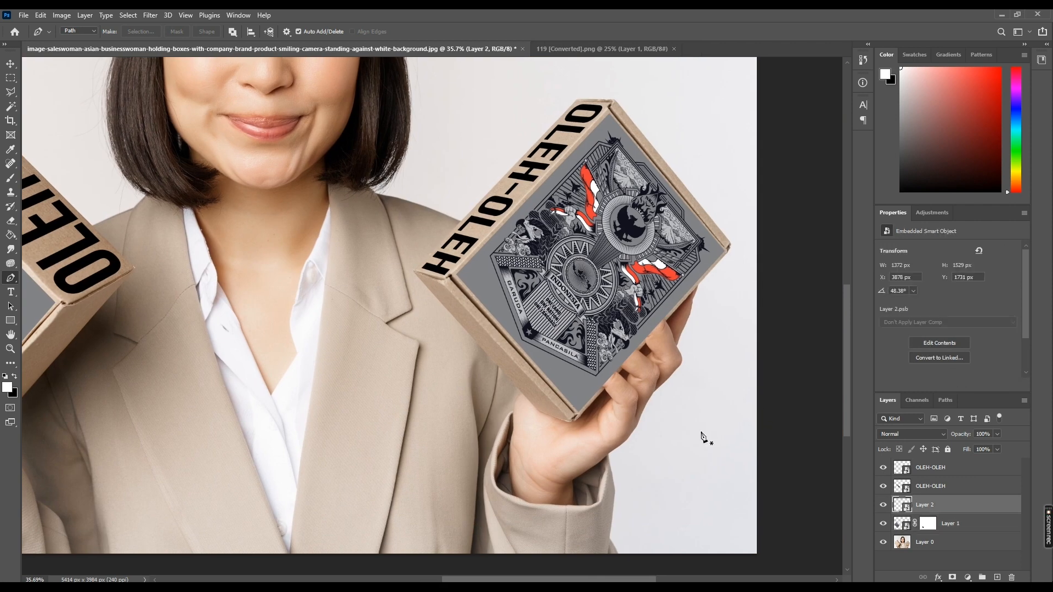
pyautogui.scroll(4, 705, 437)
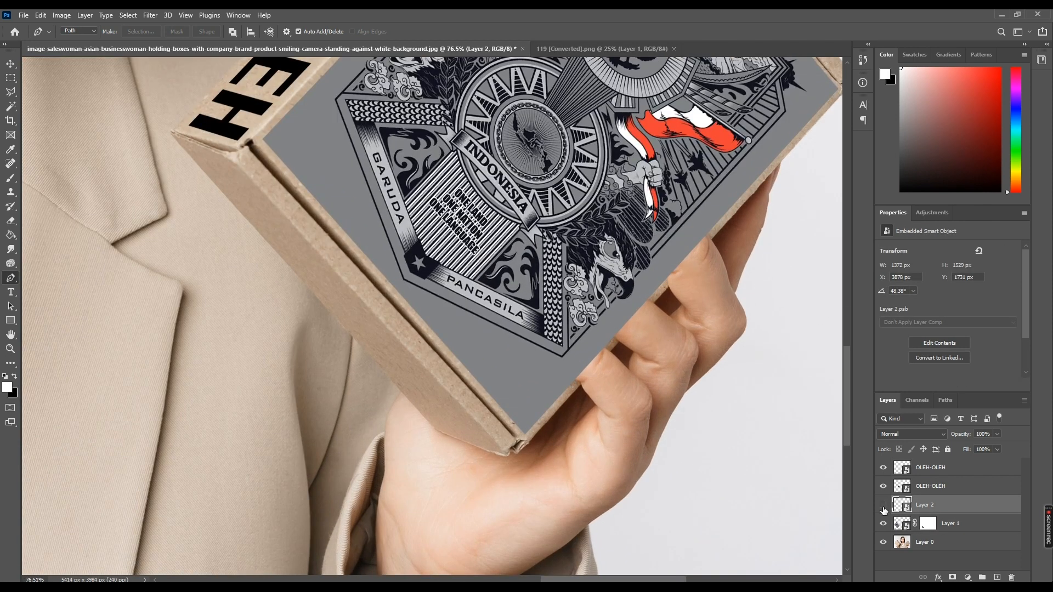
pyautogui.click(884, 505)
pyautogui.scroll(3, 658, 364)
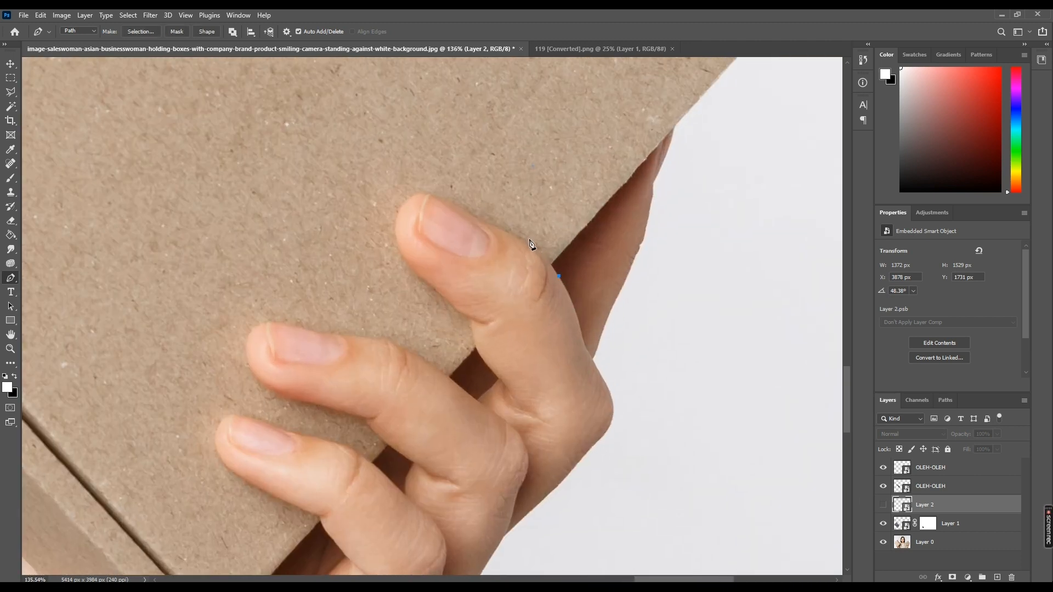
pyautogui.moveTo(418, 194); pyautogui.dragTo(396, 232)
pyautogui.click(473, 325)
pyautogui.click(478, 347)
pyautogui.click(450, 378)
# Continue the path around the middle finger on the right box, down to the start of the lowest finger.
pyautogui.moveTo(395, 346); pyautogui.dragTo(377, 343)
pyautogui.moveTo(327, 333); pyautogui.dragTo(255, 380)
pyautogui.moveTo(309, 401); pyautogui.dragTo(347, 413)
pyautogui.click(405, 432)
pyautogui.moveTo(391, 454); pyautogui.dragTo(350, 410)
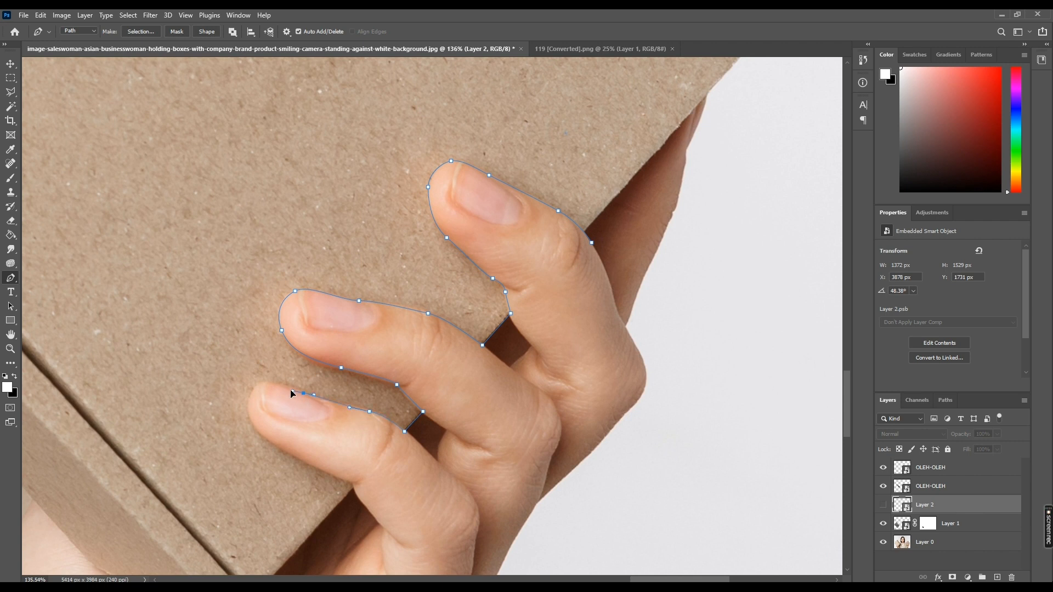
# Trace the lowest finger and close the path across the hand at the starting point.
pyautogui.moveTo(262, 385); pyautogui.dragTo(342, 476)
pyautogui.click(353, 484)
pyautogui.click(358, 497)
pyautogui.click(374, 505)
pyautogui.click(575, 281)
pyautogui.click(592, 243)
pyautogui.scroll(-1, 510, 341)
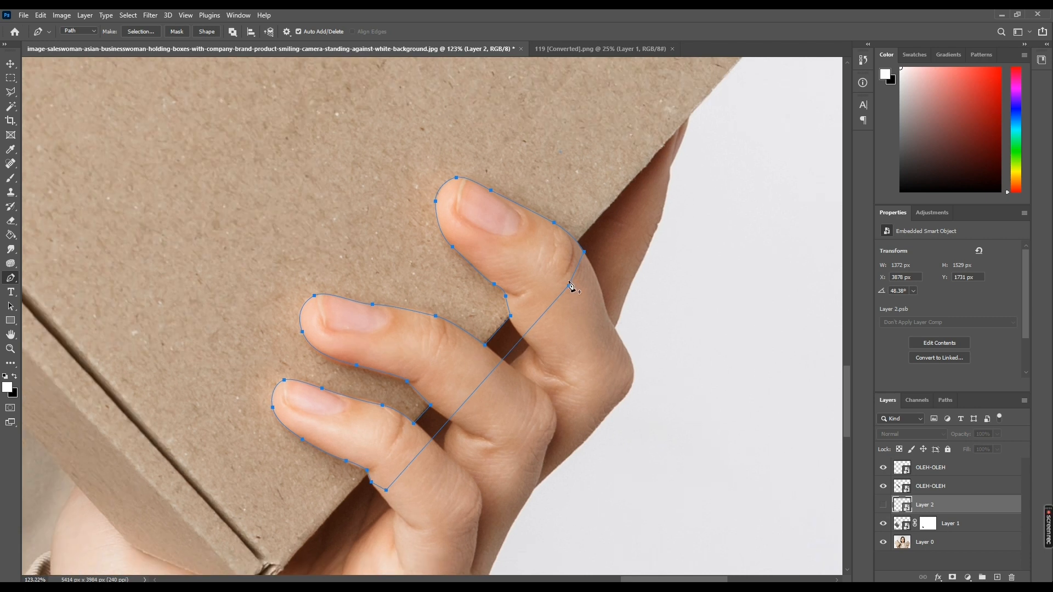
# Mask and show Layer 2 using the closed path, rasterizing and inverting the mask so the artwork is hidden only over the fingers.
pyautogui.click(180, 34)
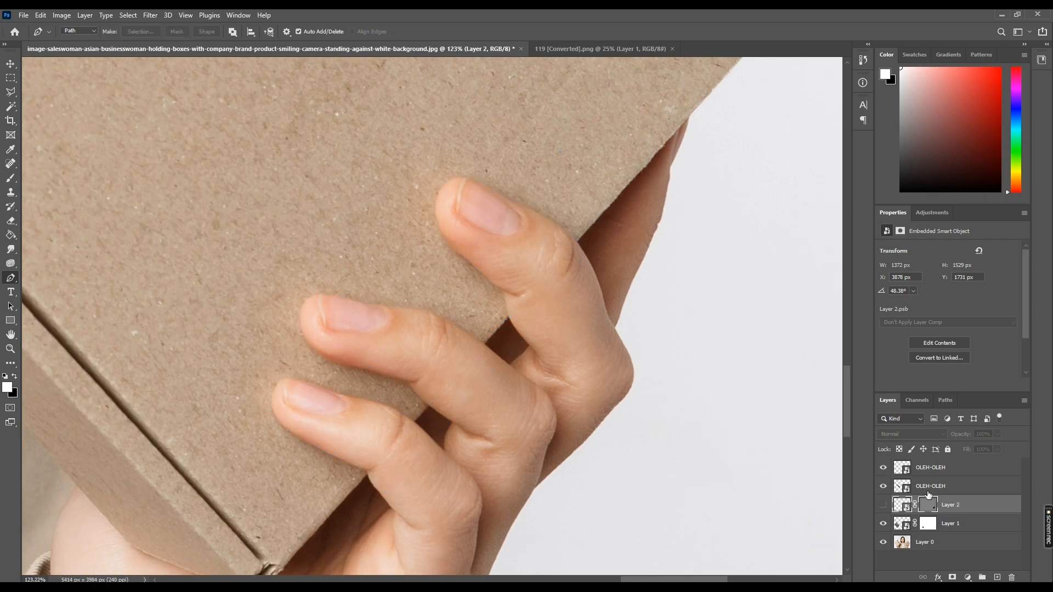
pyautogui.click(882, 506)
pyautogui.rightClick(928, 504)
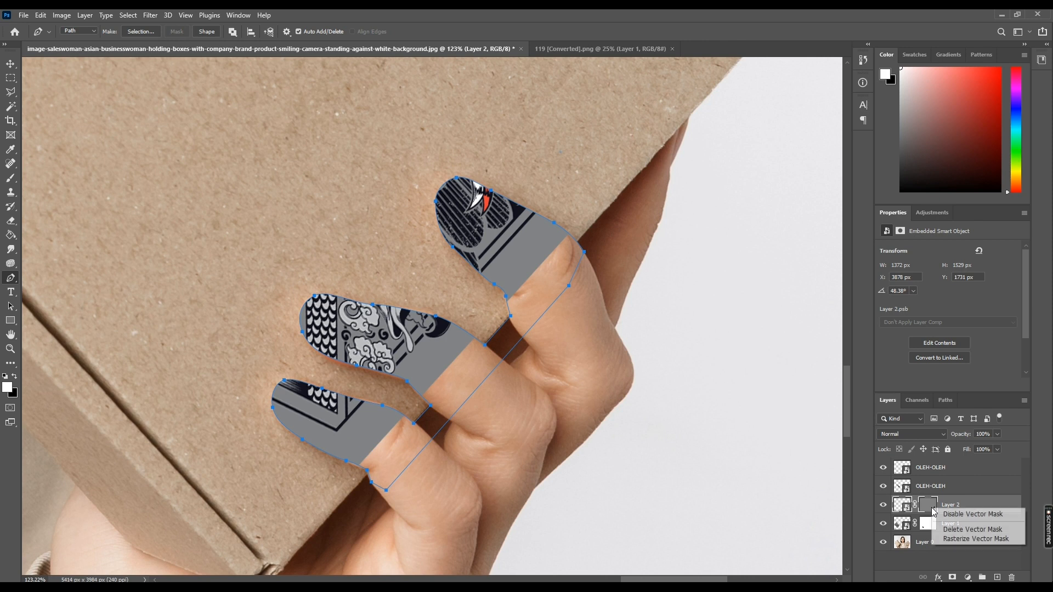
pyautogui.click(968, 540)
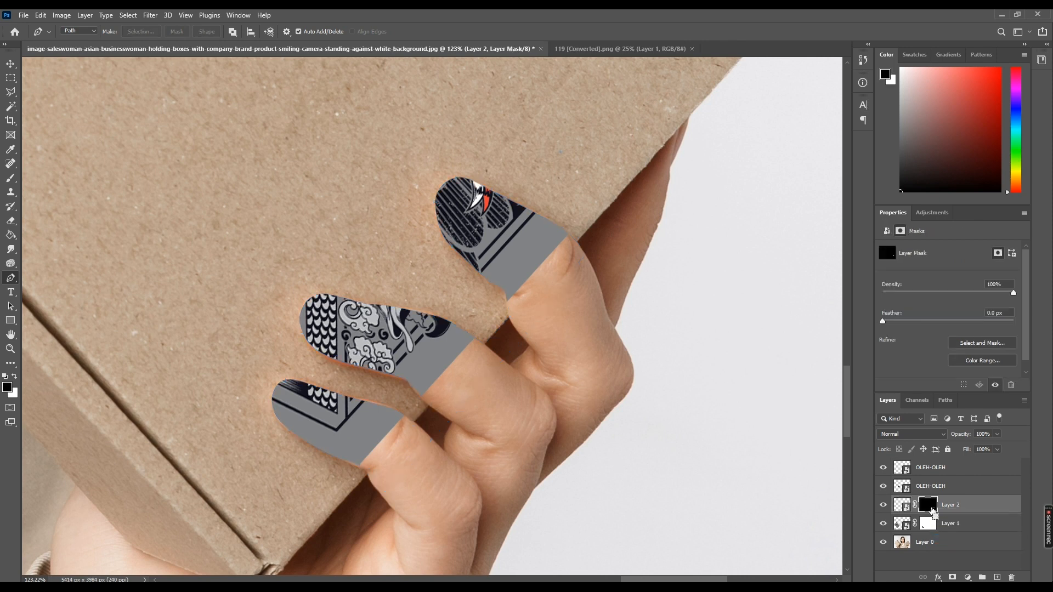
pyautogui.moveTo(932, 510); pyautogui.dragTo(932, 507)
pyautogui.scroll(-6, 376, 345)
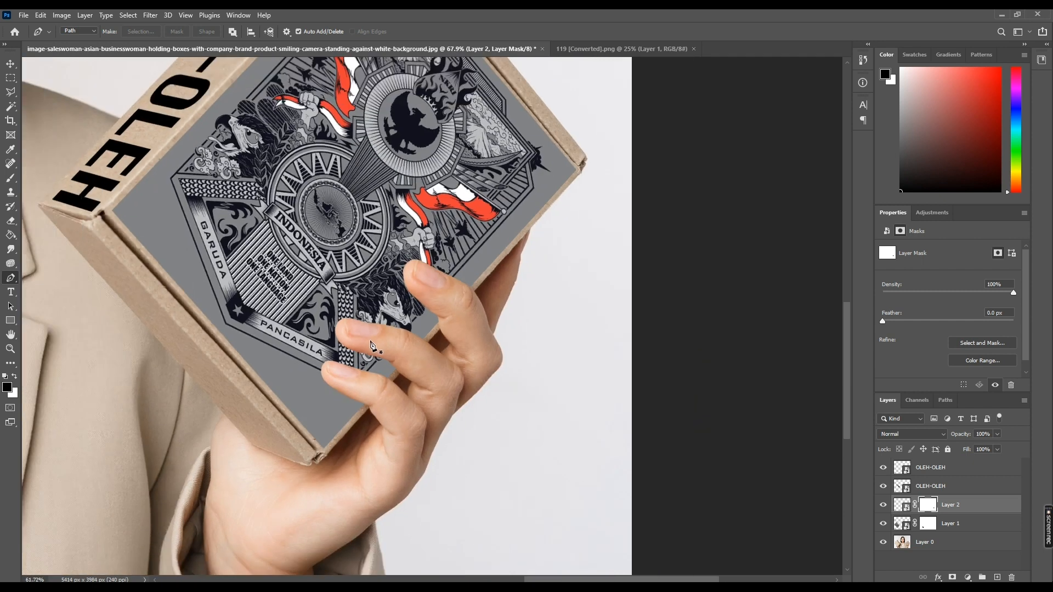
pyautogui.scroll(3, 631, 442)
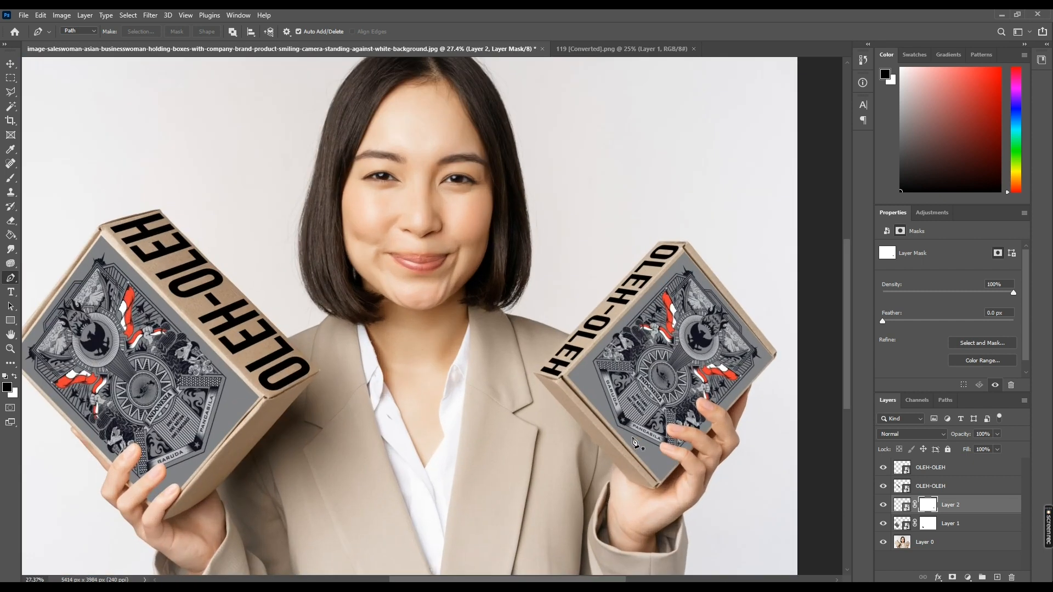
# Switch to the Brush tool and set its size to 36 px for painting around the right box's fingers.
pyautogui.press('v')
pyautogui.scroll(2, 692, 409)
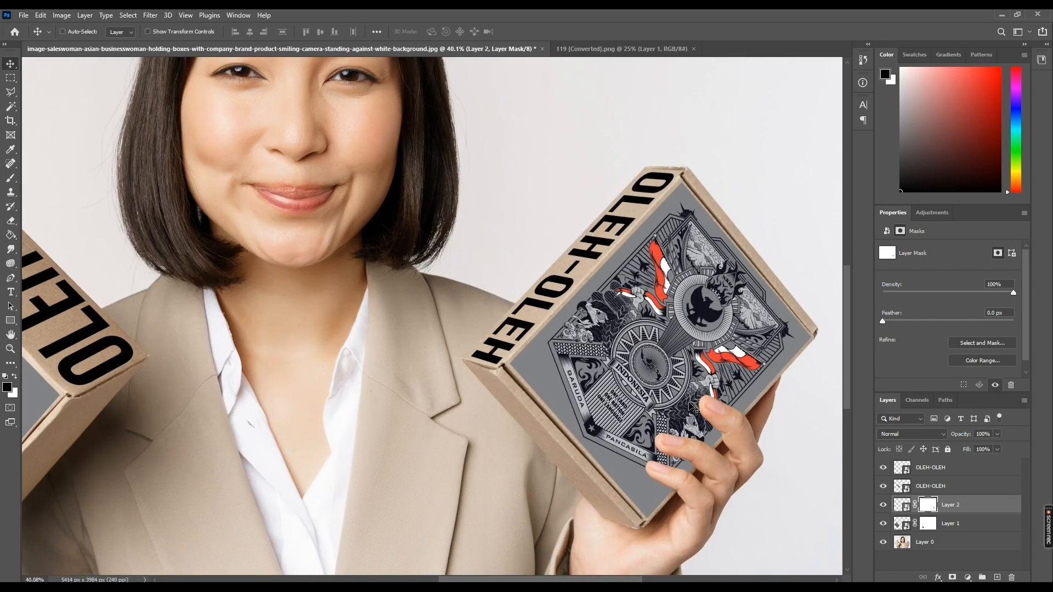
pyautogui.press('b')
pyautogui.scroll(1, 694, 415)
pyautogui.moveTo(660, 412); pyautogui.dragTo(426, 306)
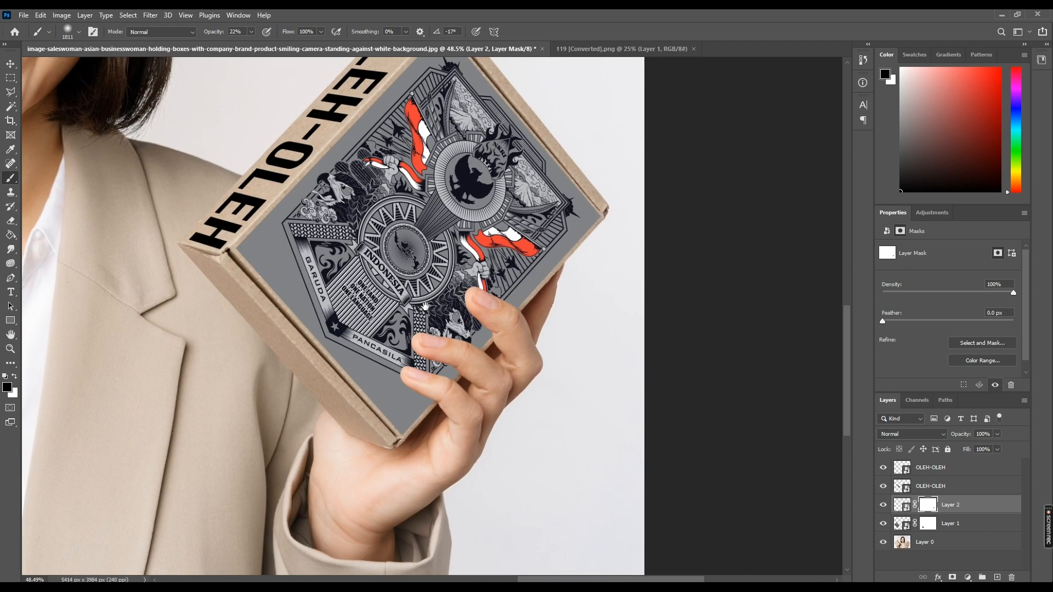
pyautogui.scroll(7, 449, 353)
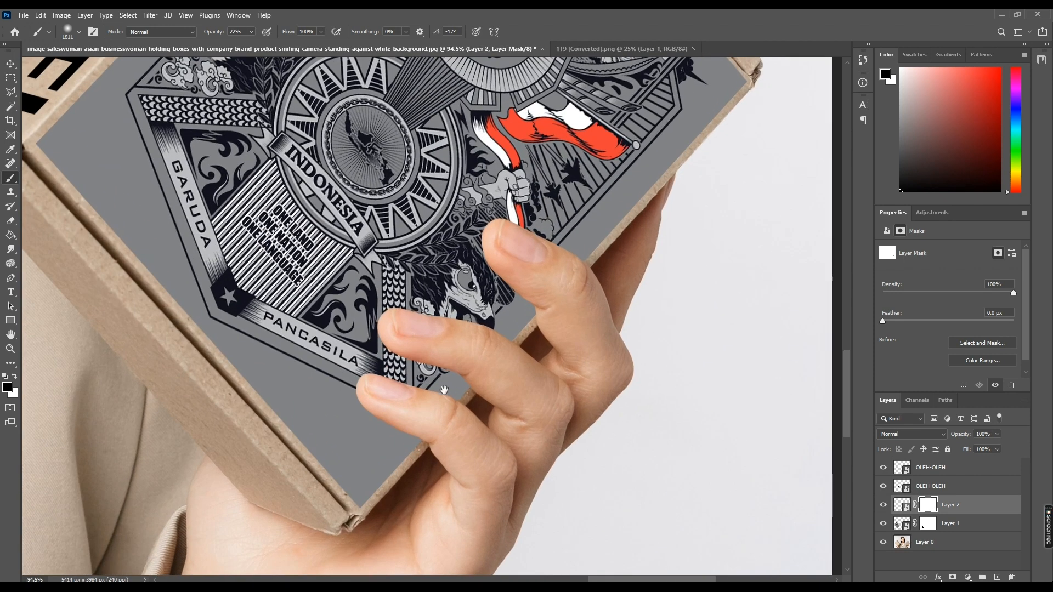
pyautogui.moveTo(445, 389); pyautogui.dragTo(423, 393)
pyautogui.rightClick(464, 372)
pyautogui.click(513, 395)
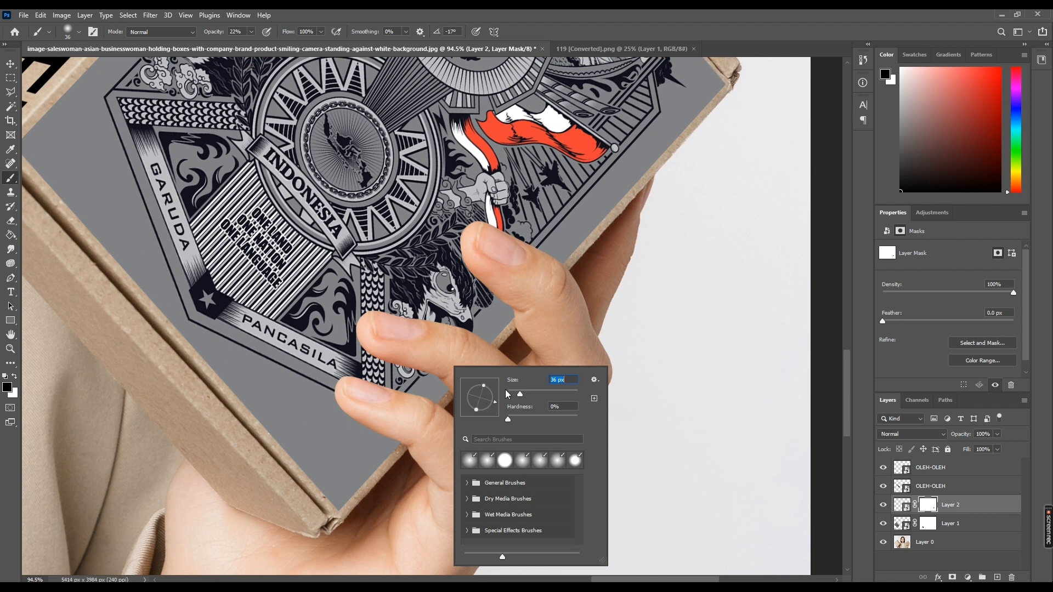
pyautogui.click(583, 13)
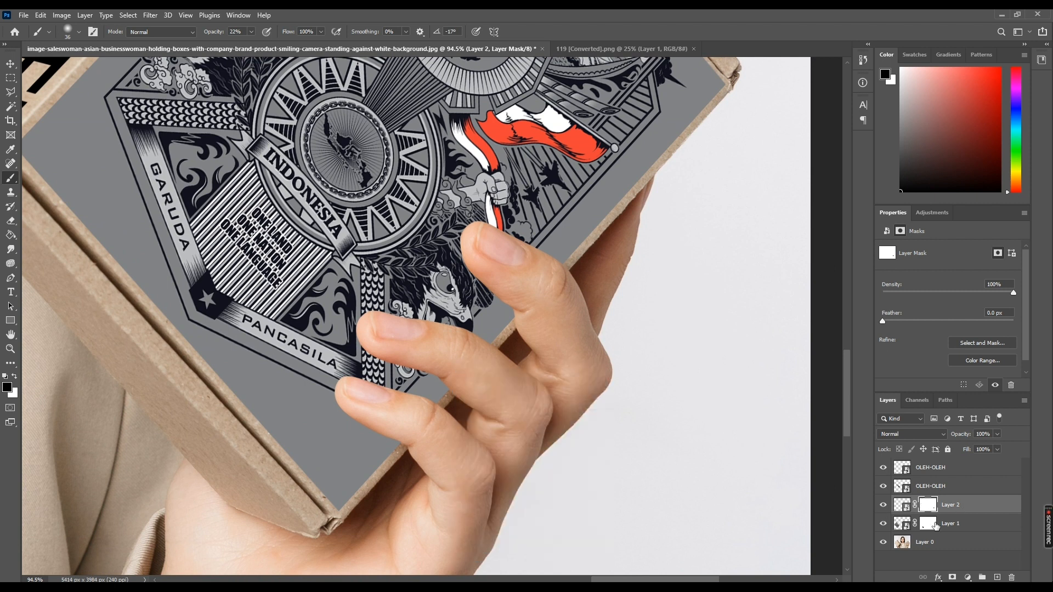
# Add a new layer above Layer 2 and clip it to Layer 2.
pyautogui.click(900, 506)
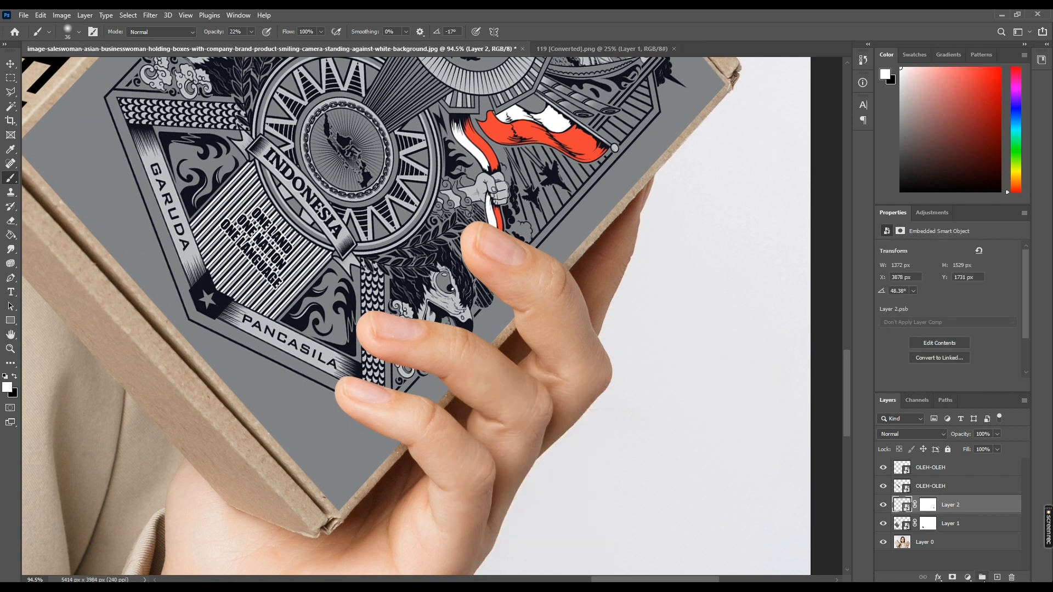
pyautogui.click(998, 577)
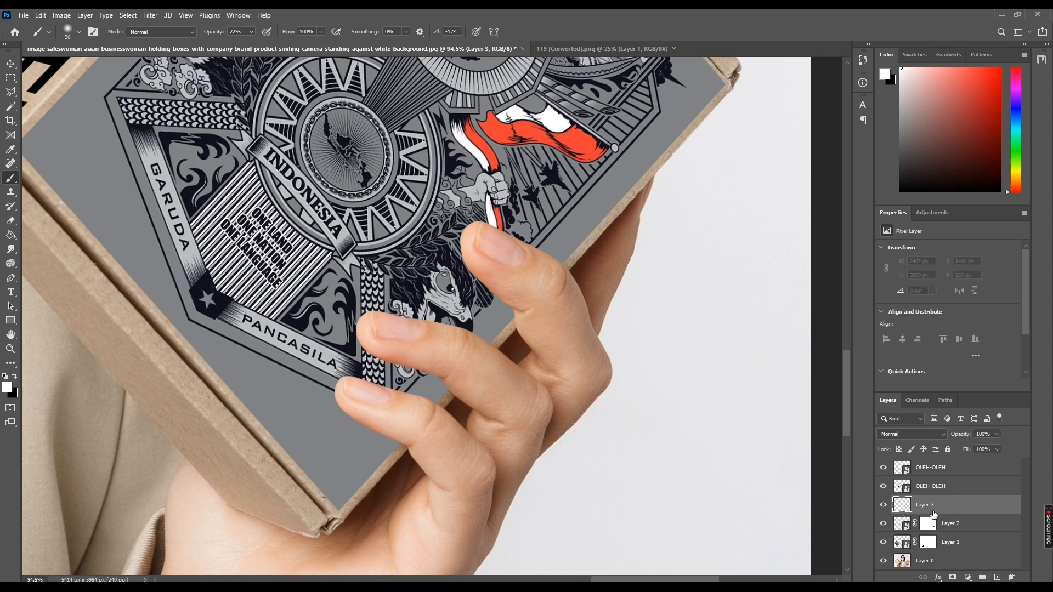
pyautogui.moveTo(927, 505); pyautogui.dragTo(964, 511)
pyautogui.keyDown('alt'); pyautogui.click(964, 511); pyautogui.keyUp('alt')
# Paint a soft black shadow on the right box's artwork along the underside of the lowest finger.
pyautogui.click(15, 377)
pyautogui.scroll(3, 383, 390)
pyautogui.moveTo(411, 404); pyautogui.dragTo(432, 369)
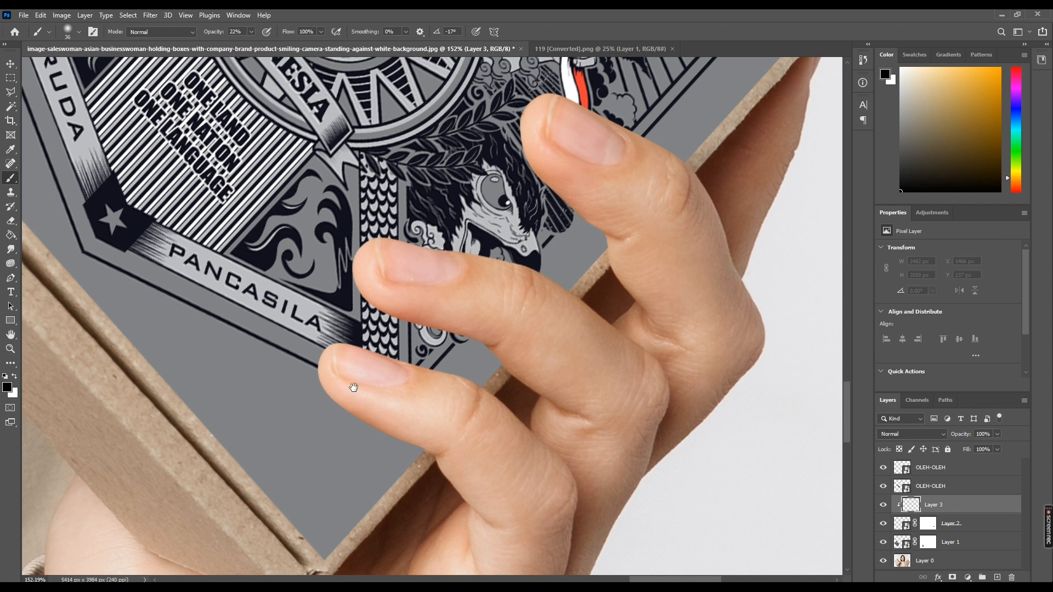
pyautogui.scroll(-1, 348, 379)
pyautogui.hotkey('ctrl', 'z')
pyautogui.moveTo(322, 347)
pyautogui.mouseDown()
pyautogui.moveTo(366, 399)
pyautogui.moveTo(330, 356)
pyautogui.moveTo(359, 393)
pyautogui.moveTo(432, 431)
pyautogui.mouseUp()
pyautogui.moveTo(346, 384); pyautogui.dragTo(428, 429)
pyautogui.moveTo(325, 361); pyautogui.dragTo(349, 386)
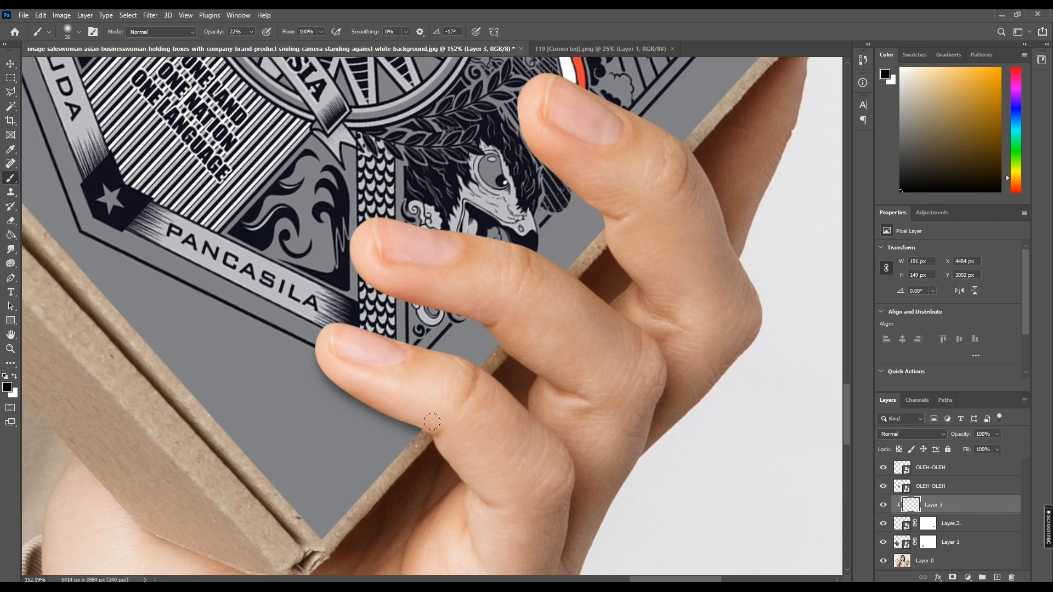
# Paint matching soft black shadows beneath the middle and uppermost fingers on the right box.
pyautogui.moveTo(398, 303); pyautogui.dragTo(361, 263)
pyautogui.moveTo(415, 308); pyautogui.dragTo(494, 342)
pyautogui.moveTo(420, 307); pyautogui.dragTo(355, 267)
pyautogui.moveTo(575, 141)
pyautogui.mouseDown()
pyautogui.moveTo(523, 209)
pyautogui.moveTo(475, 188)
pyautogui.moveTo(499, 231)
pyautogui.moveTo(560, 288)
pyautogui.mouseUp()
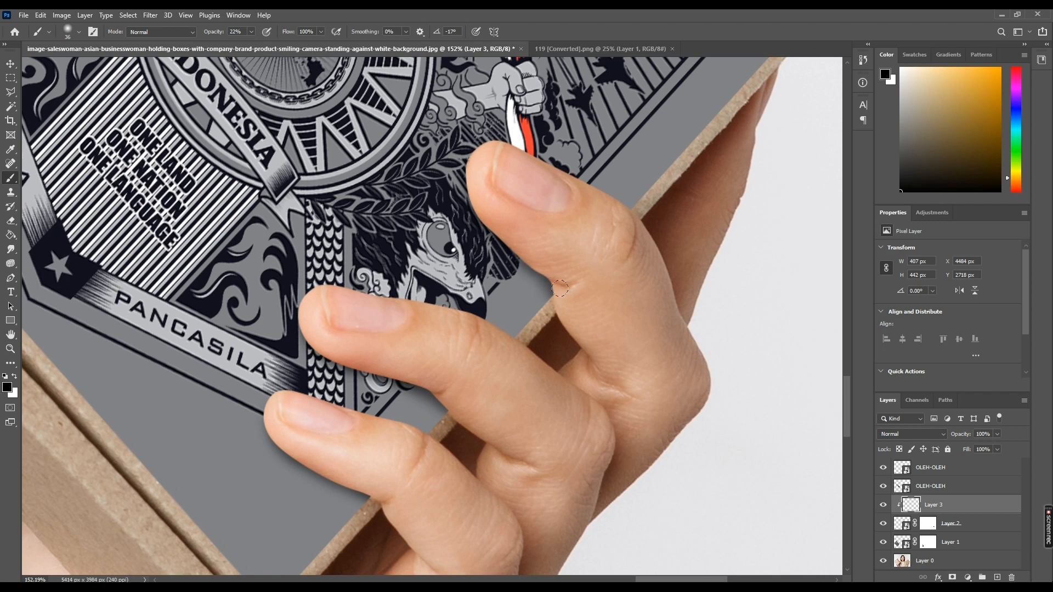
pyautogui.scroll(-6, 528, 249)
pyautogui.scroll(-2, 427, 267)
# Add a new layer above Layer 1 and clip it to the left box's artwork.
pyautogui.moveTo(314, 318); pyautogui.dragTo(594, 319)
pyautogui.moveTo(313, 322); pyautogui.dragTo(465, 323)
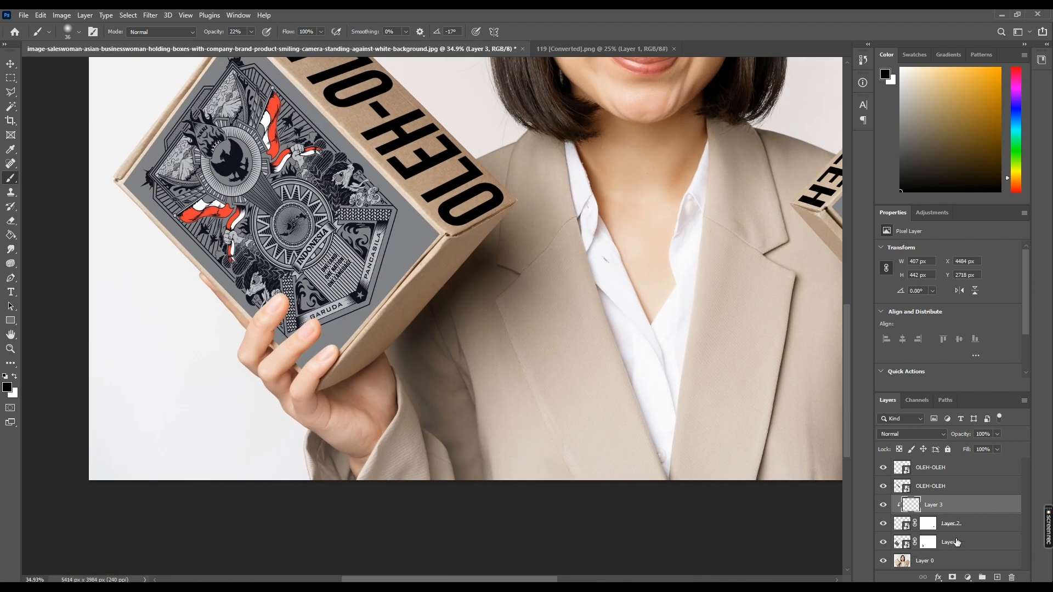
pyautogui.click(964, 543)
pyautogui.click(997, 577)
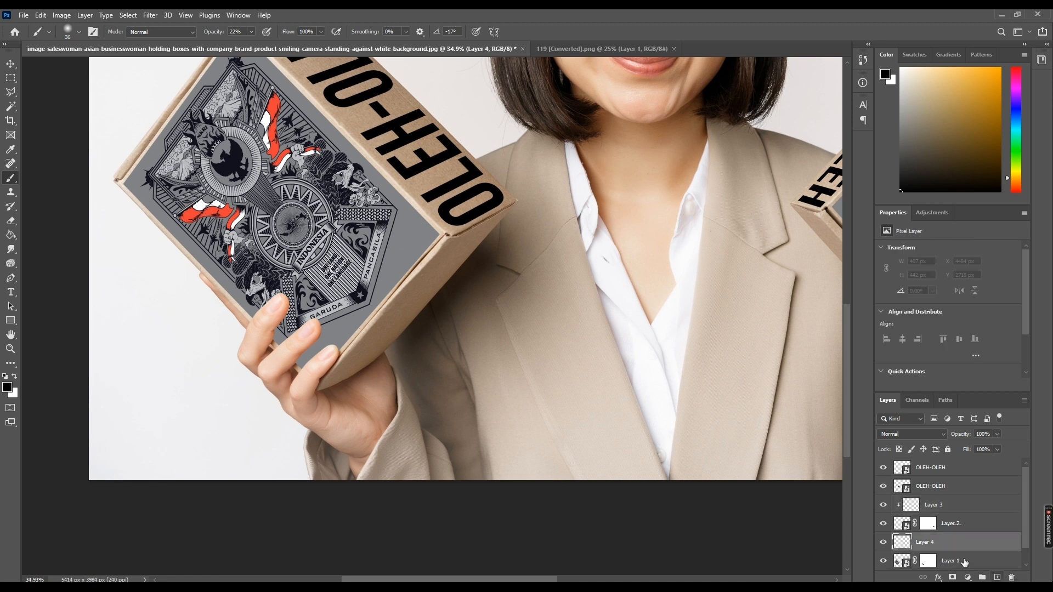
pyautogui.moveTo(946, 559); pyautogui.dragTo(950, 550)
pyautogui.keyDown('alt'); pyautogui.click(953, 551); pyautogui.keyUp('alt')
# Paint soft black shadows on the left box's artwork along the edges of the fingers, undoing the misplaced stroke.
pyautogui.scroll(3, 305, 368)
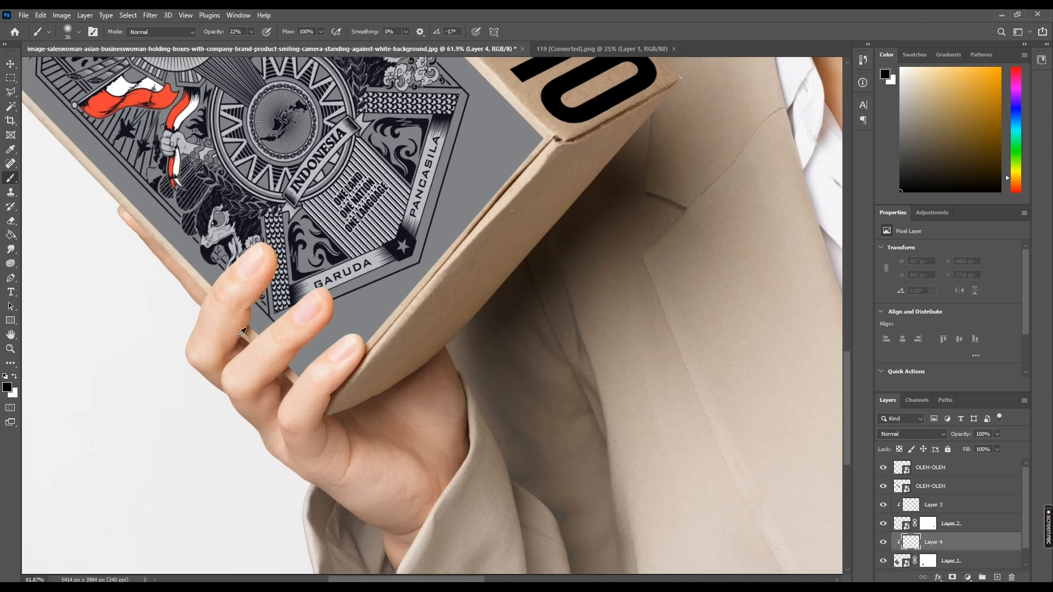
pyautogui.scroll(5, 241, 332)
pyautogui.moveTo(315, 164)
pyautogui.mouseDown()
pyautogui.moveTo(317, 211)
pyautogui.moveTo(270, 260)
pyautogui.moveTo(245, 331)
pyautogui.mouseUp()
pyautogui.moveTo(464, 223)
pyautogui.mouseDown()
pyautogui.moveTo(485, 263)
pyautogui.moveTo(472, 304)
pyautogui.moveTo(373, 417)
pyautogui.moveTo(404, 345)
pyautogui.moveTo(389, 338)
pyautogui.moveTo(460, 292)
pyautogui.mouseUp()
pyautogui.hotkey('ctrl', 'z')
pyautogui.scroll(-2, 476, 295)
pyautogui.moveTo(541, 313); pyautogui.dragTo(535, 356)
pyautogui.scroll(-5, 548, 300)
pyautogui.press('v')
pyautogui.scroll(-1, 423, 313)
pyautogui.moveTo(382, 300); pyautogui.dragTo(274, 345)
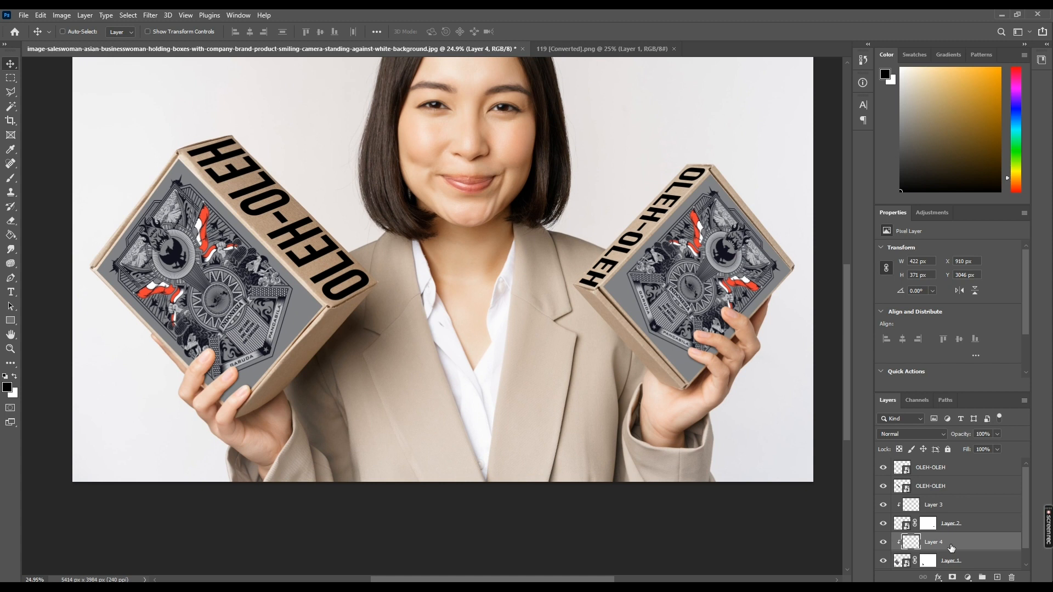
# Add another new layer above Layer 4, clipped to the left box's artwork.
pyautogui.click(998, 579)
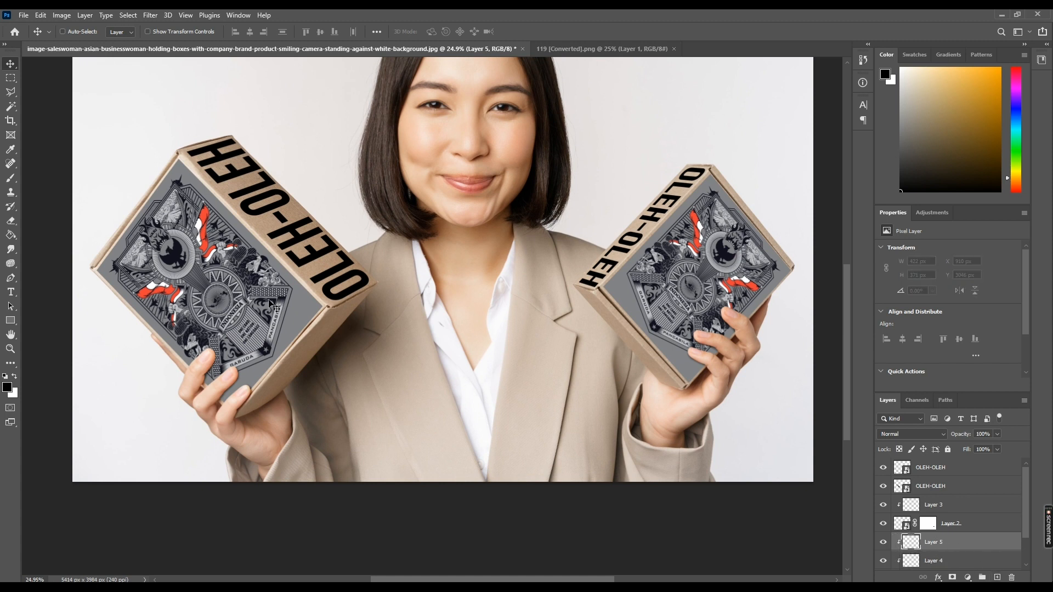
pyautogui.scroll(4, 171, 277)
pyautogui.moveTo(171, 274); pyautogui.dragTo(348, 297)
# Set up a white brush with a size of 1102 px and 14% opacity.
pyautogui.press('b')
pyautogui.press('x')
pyautogui.scroll(-3, 374, 258)
pyautogui.rightClick(396, 231)
pyautogui.moveTo(516, 250); pyautogui.dragTo(514, 250)
pyautogui.click(599, 25)
pyautogui.click(494, 242)
pyautogui.scroll(-3, 418, 352)
pyautogui.rightClick(385, 132)
pyautogui.click(252, 31)
pyautogui.moveTo(250, 46); pyautogui.dragTo(247, 46)
pyautogui.click(267, 28)
# Dab a faint white highlight over the left box's artwork on Layer 5.
pyautogui.click(433, 269)
pyautogui.click(409, 233)
pyautogui.click(519, 376)
pyautogui.click(316, 300)
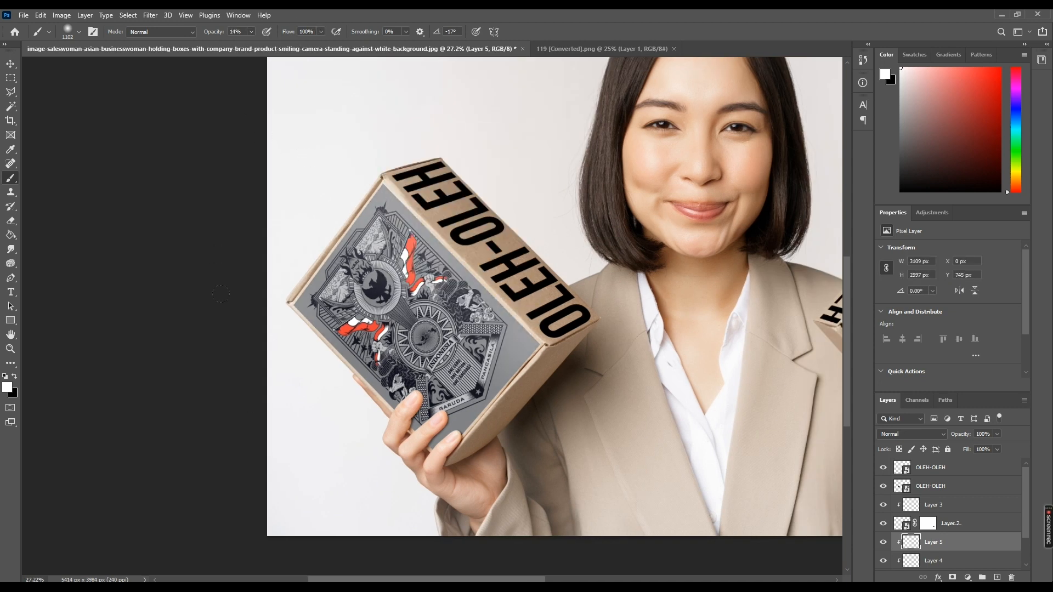
pyautogui.click(641, 419)
# Brush a faint white highlight over the right box's artwork on a new layer above Layer 3, clipped to Layer 2.
pyautogui.moveTo(759, 408); pyautogui.dragTo(408, 407)
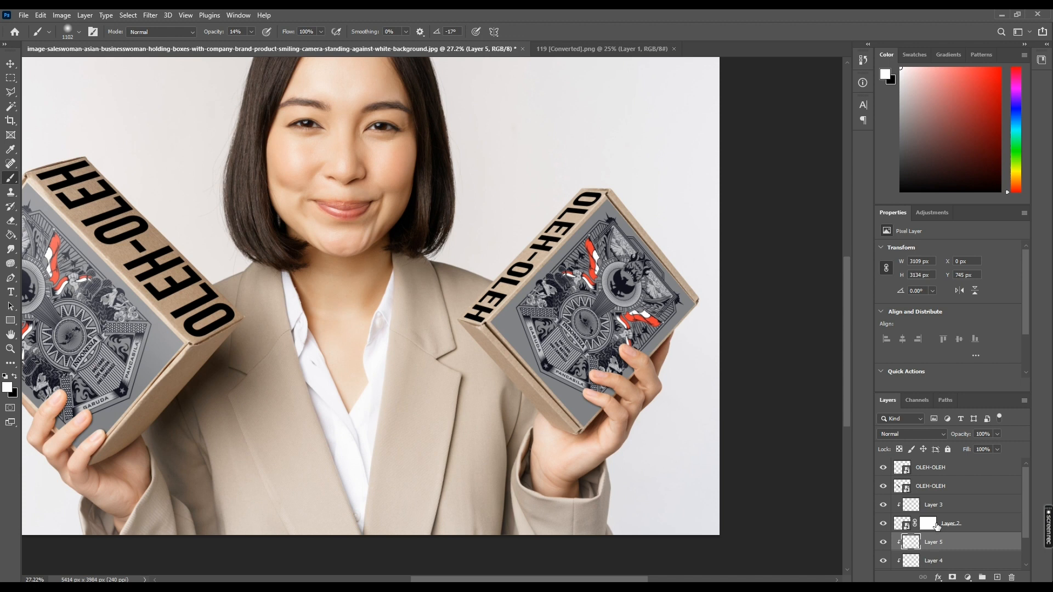
pyautogui.click(944, 505)
pyautogui.click(997, 578)
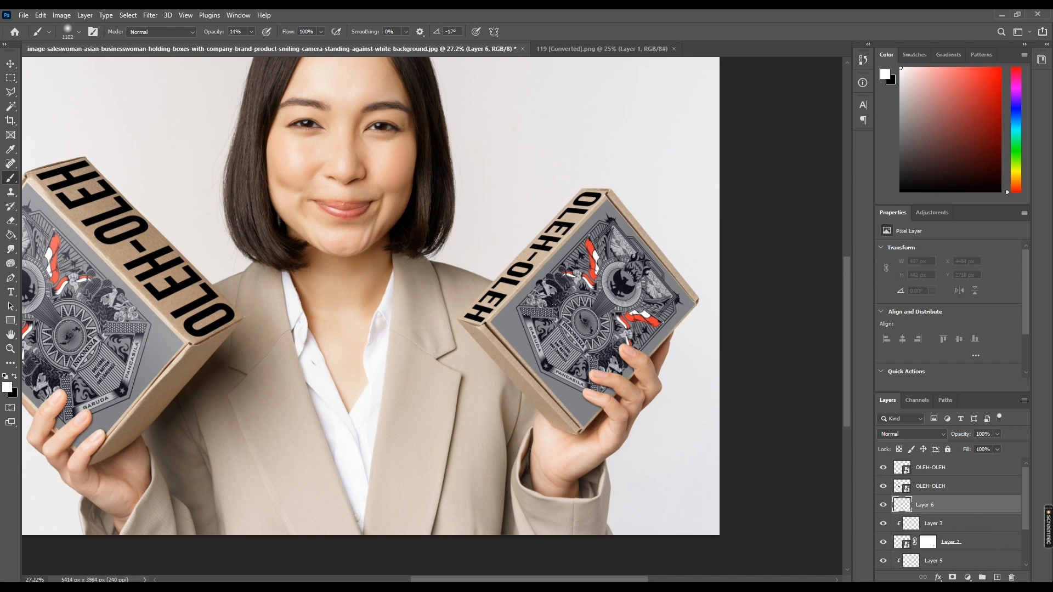
pyautogui.moveTo(553, 337); pyautogui.dragTo(539, 341)
pyautogui.click(468, 336)
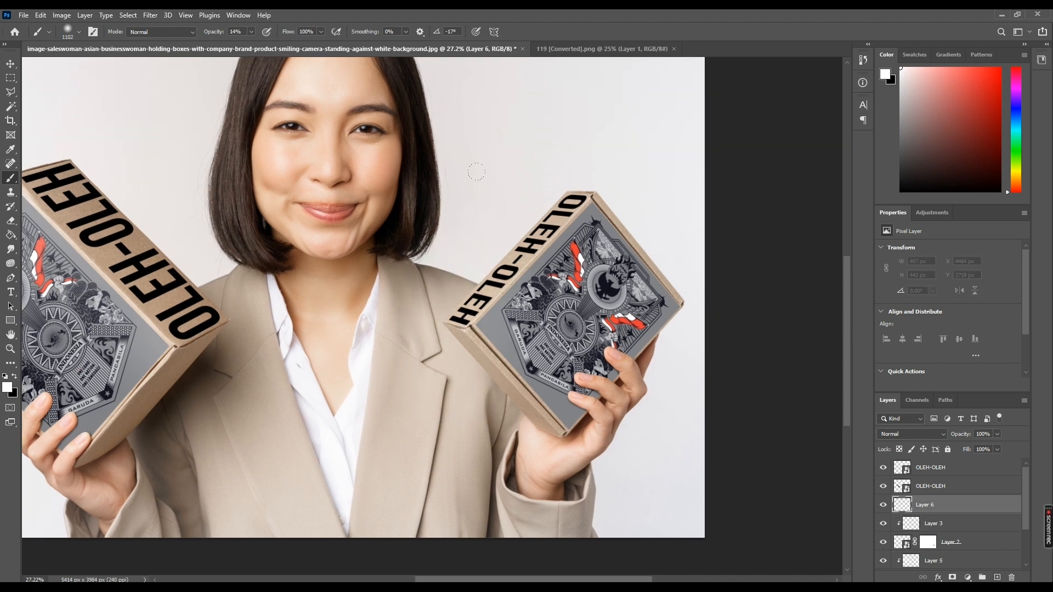
pyautogui.click(574, 249)
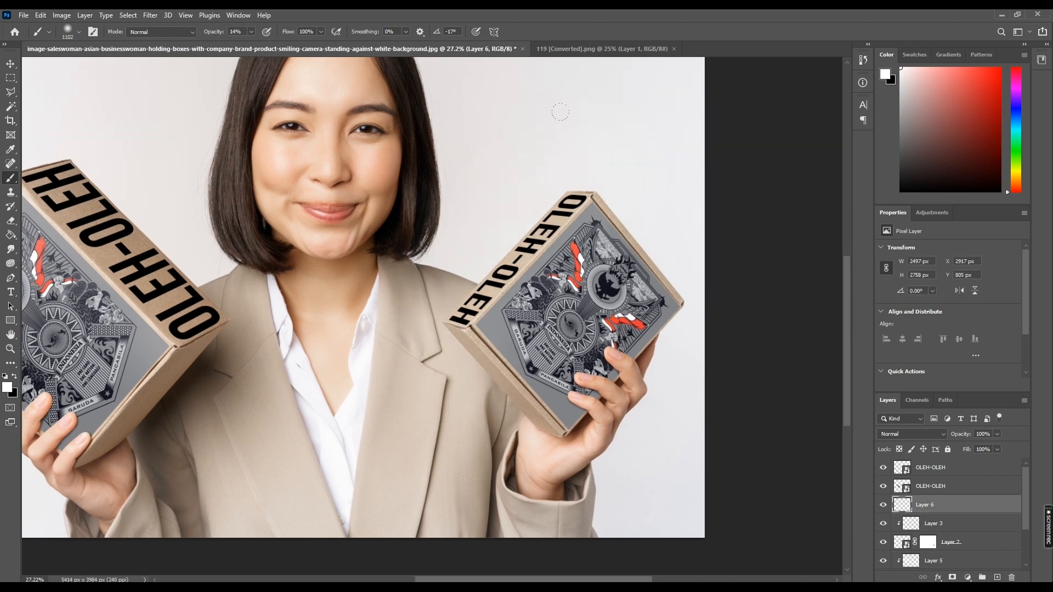
pyautogui.keyDown('alt'); pyautogui.click(957, 514); pyautogui.keyUp('alt')
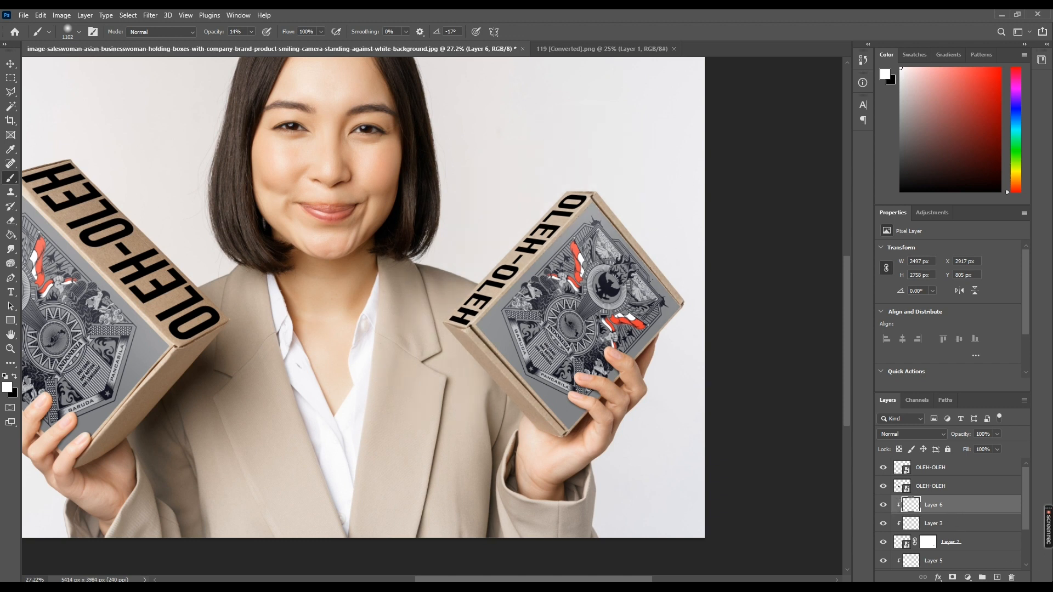
pyautogui.moveTo(647, 274); pyautogui.dragTo(615, 377)
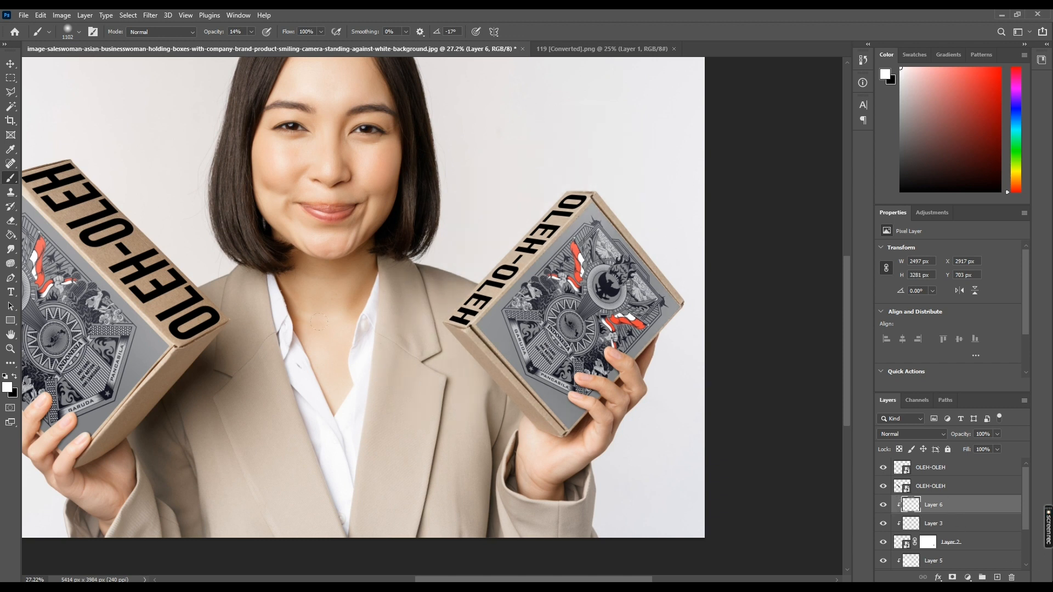
pyautogui.moveTo(318, 321); pyautogui.dragTo(502, 329)
pyautogui.press('v')
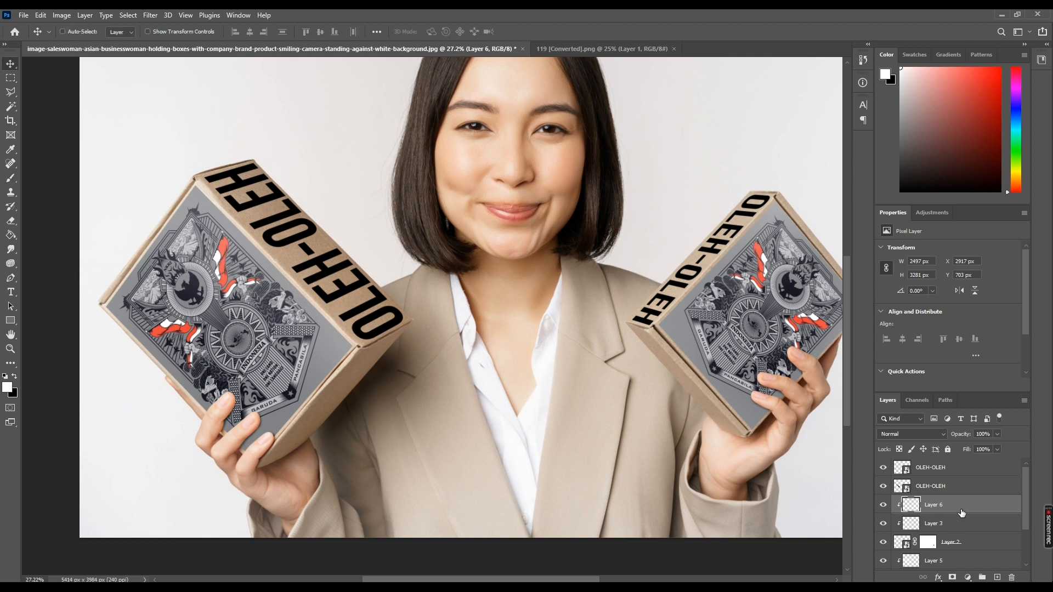
# Apply a Gaussian Blur with a 1.0 pixel radius to the left box's artwork on Layer 1.
pyautogui.scroll(-3, 952, 550)
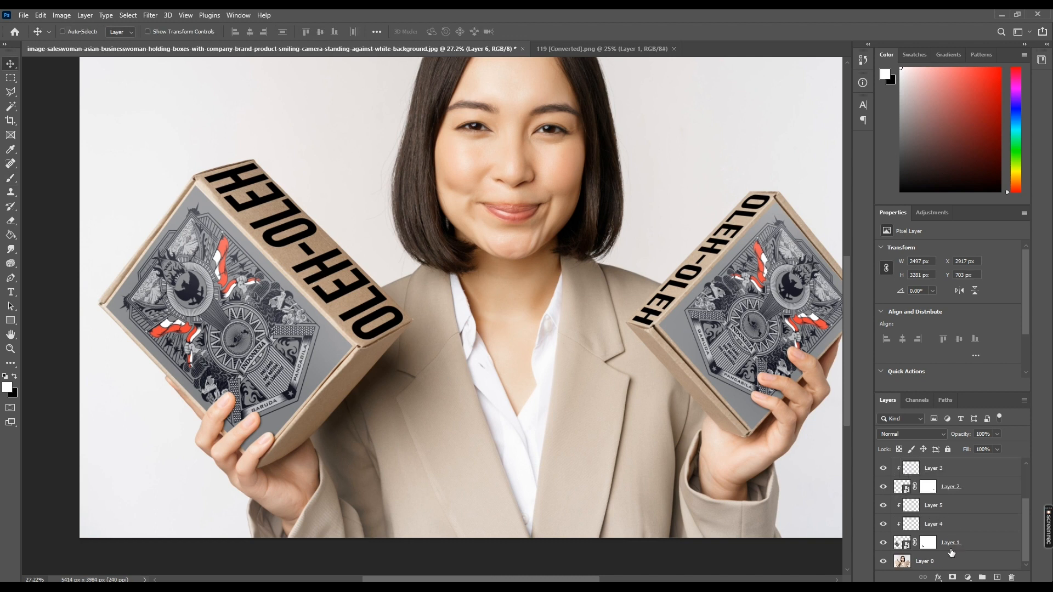
pyautogui.click(952, 546)
pyautogui.scroll(7, 206, 137)
pyautogui.moveTo(202, 132); pyautogui.dragTo(237, 187)
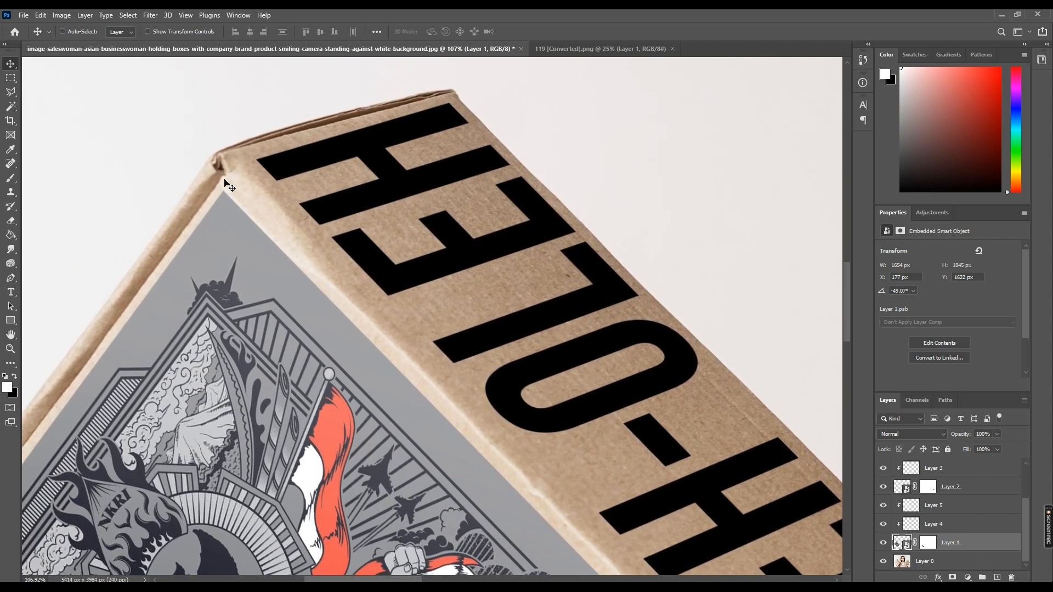
pyautogui.moveTo(300, 218); pyautogui.dragTo(272, 234)
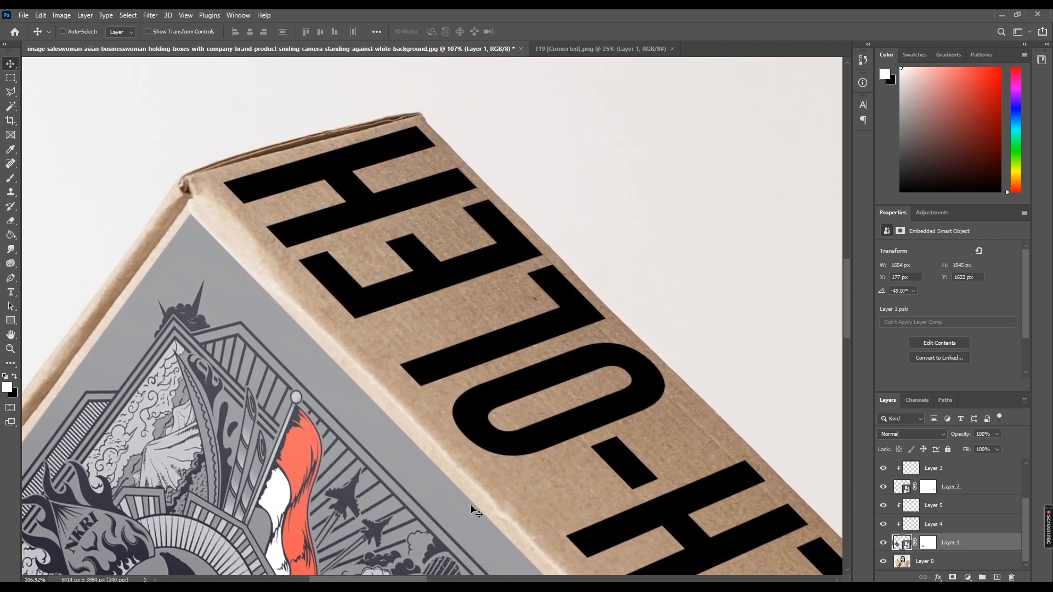
pyautogui.moveTo(472, 507); pyautogui.dragTo(538, 400)
pyautogui.scroll(-3, 291, 183)
pyautogui.moveTo(286, 226); pyautogui.dragTo(384, 116)
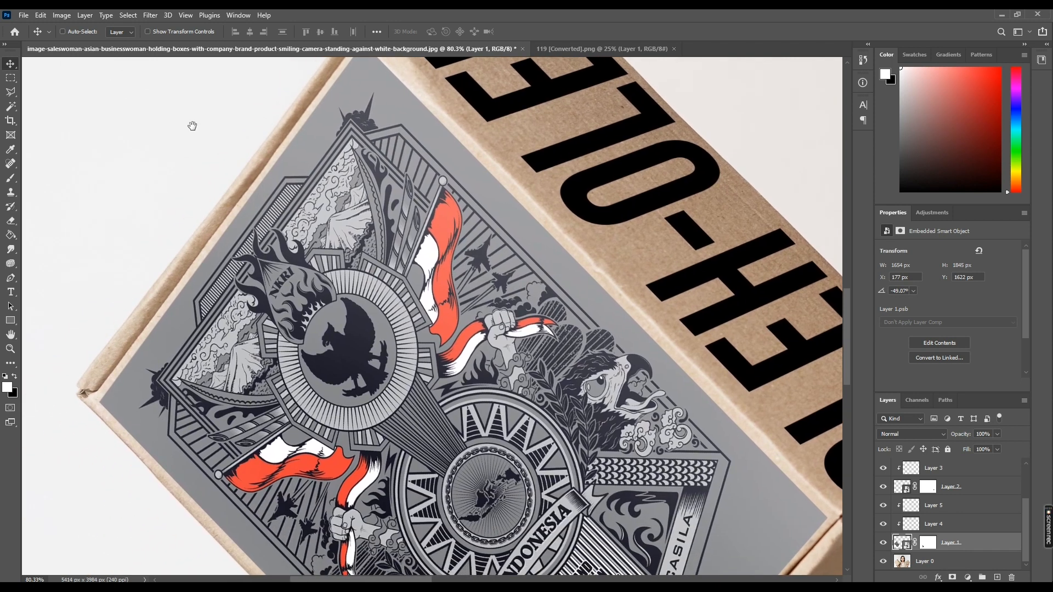
pyautogui.click(150, 15)
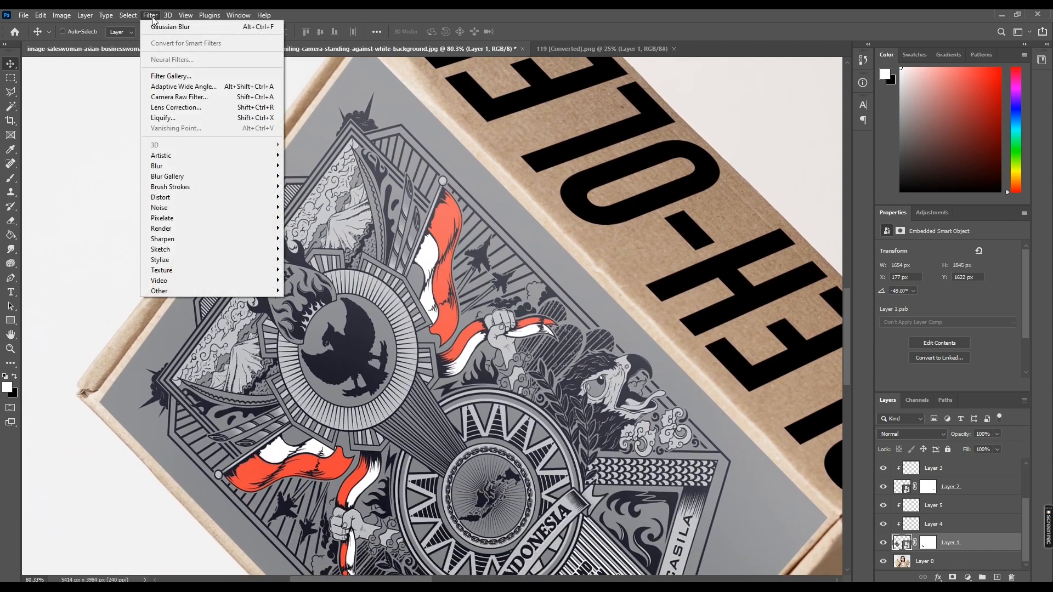
pyautogui.moveTo(226, 166)
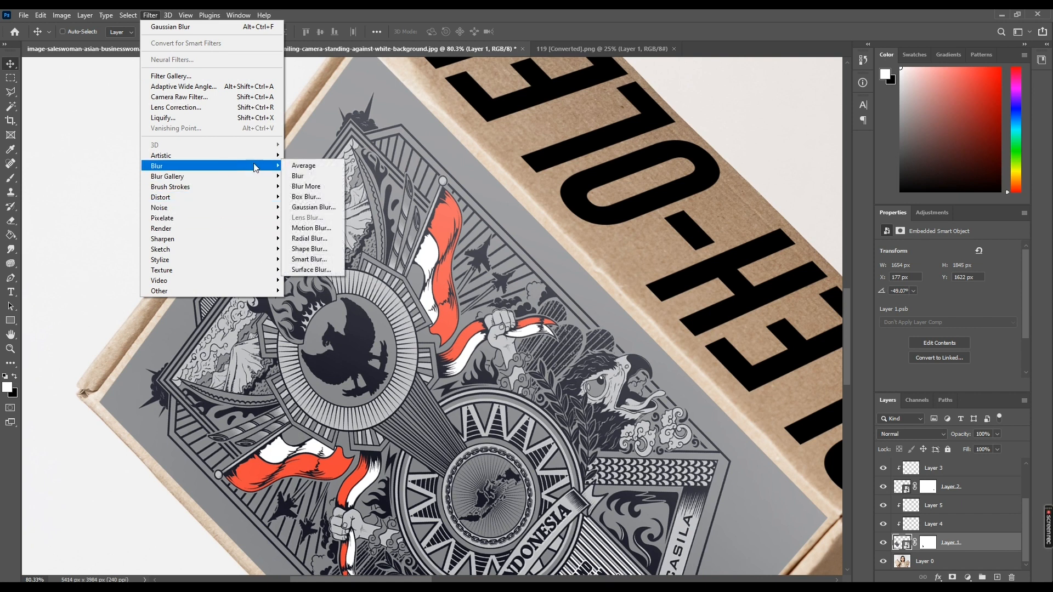
pyautogui.click(322, 209)
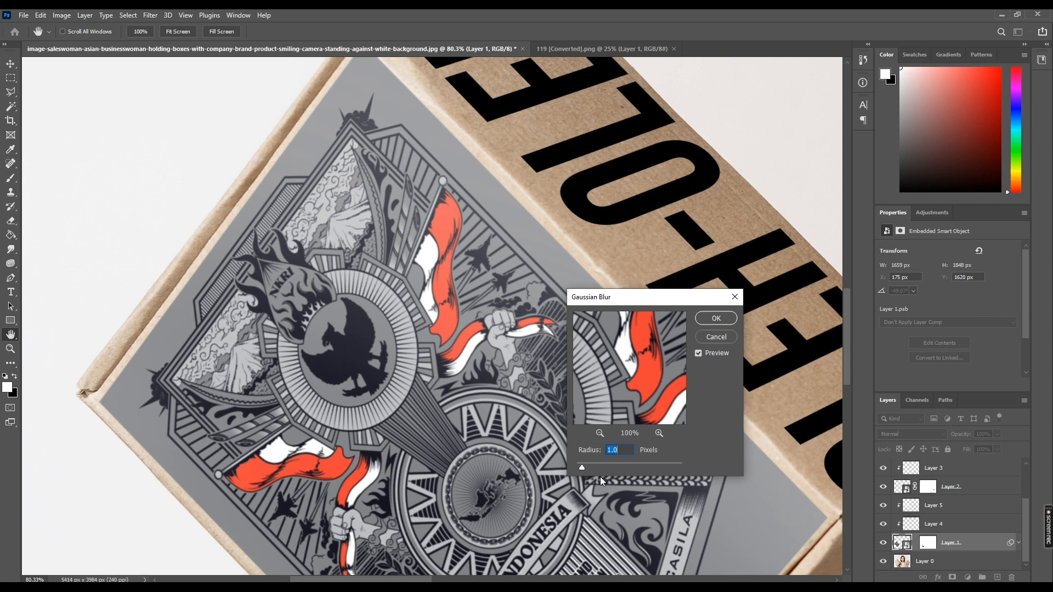
pyautogui.click(714, 320)
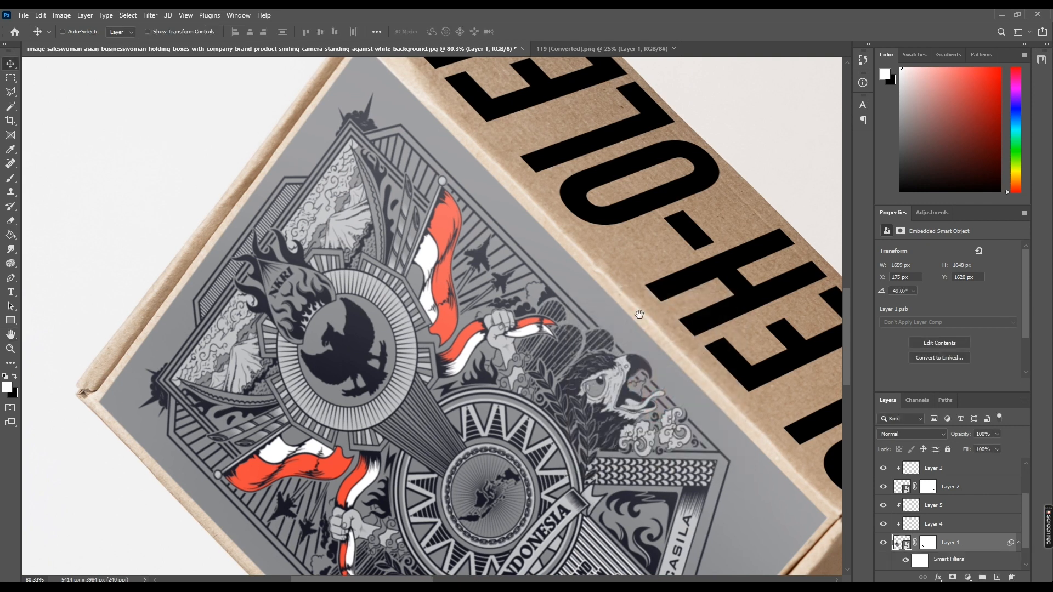
# Apply a Gaussian Blur with a 1.0 pixel radius to the right box's artwork on Layer 2.
pyautogui.moveTo(664, 308); pyautogui.dragTo(528, 347)
pyautogui.click(964, 492)
pyautogui.moveTo(543, 422); pyautogui.dragTo(274, 398)
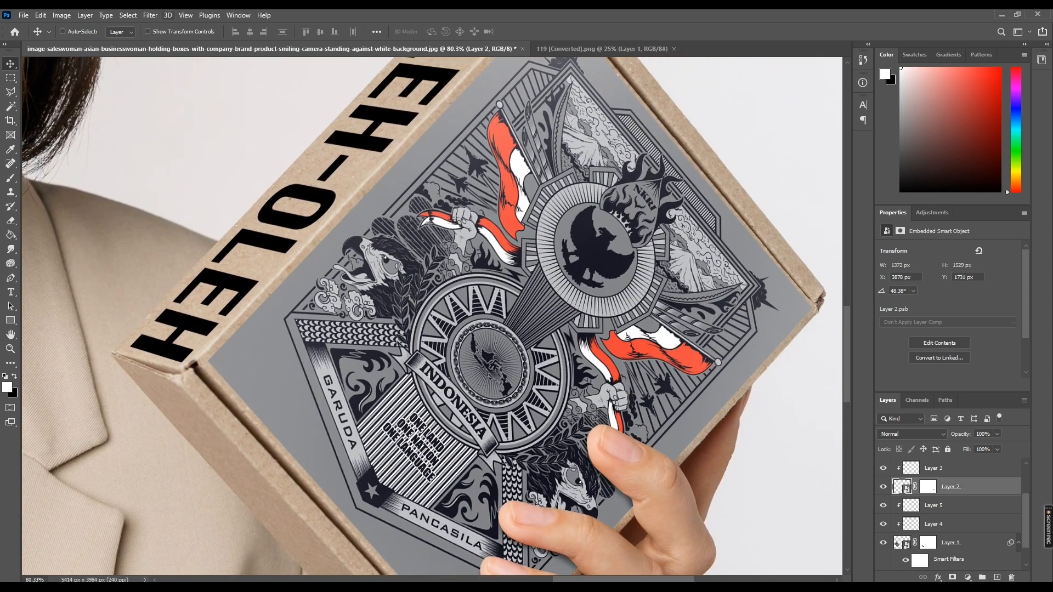
pyautogui.click(150, 16)
pyautogui.click(155, 28)
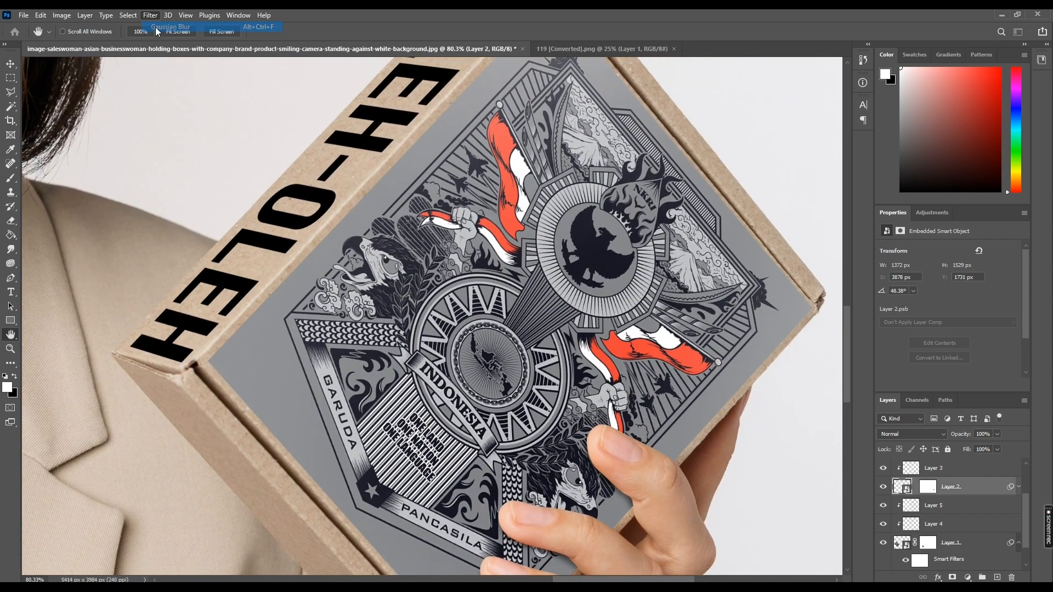
pyautogui.click(717, 318)
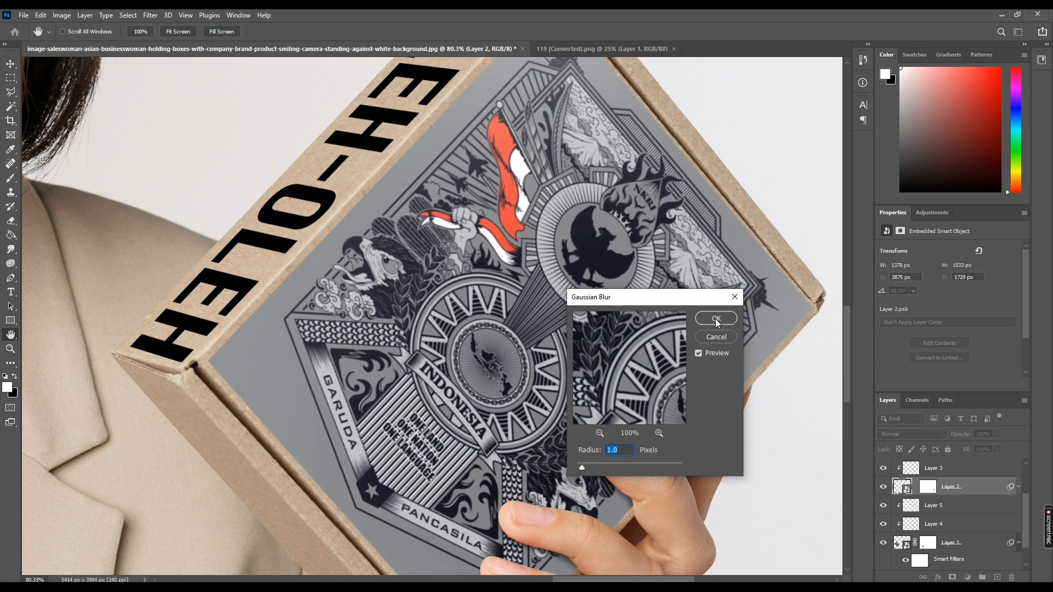
pyautogui.press('v')
# Set the blend mode of the left box's OLEH-OLEH text to Linear Burn.
pyautogui.scroll(-1, 457, 197)
pyautogui.moveTo(457, 196); pyautogui.dragTo(605, 270)
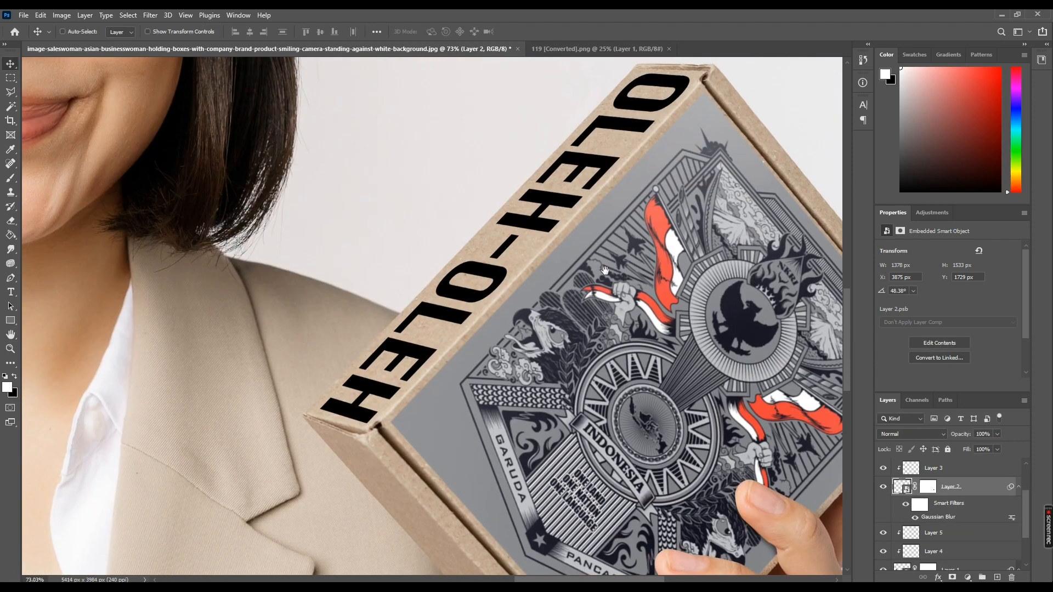
pyautogui.scroll(3, 933, 483)
pyautogui.click(932, 486)
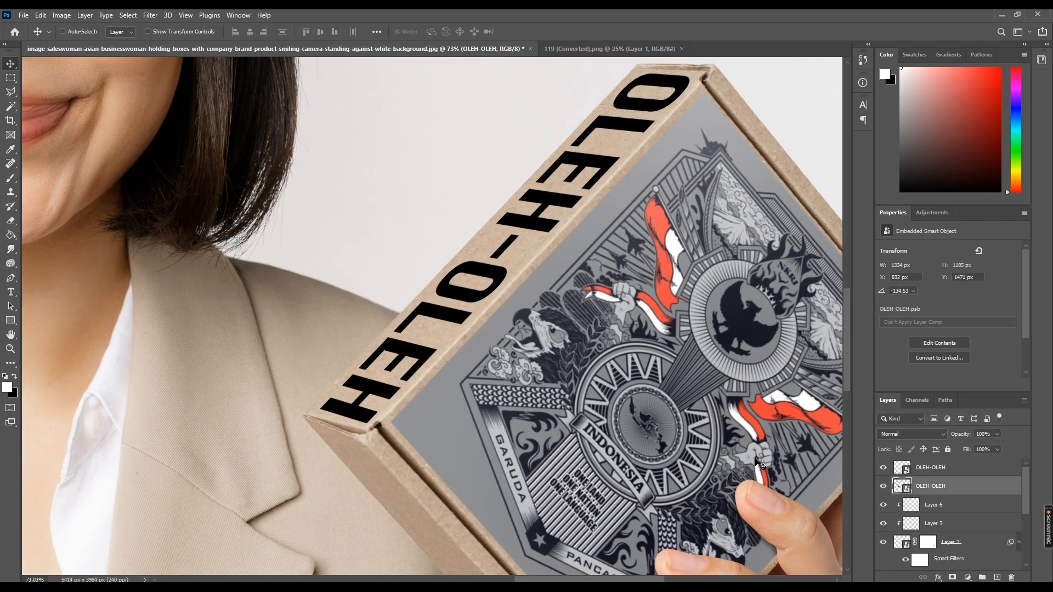
pyautogui.moveTo(248, 387); pyautogui.dragTo(514, 403)
pyautogui.moveTo(156, 369); pyautogui.dragTo(585, 395)
pyautogui.moveTo(400, 359); pyautogui.dragTo(584, 379)
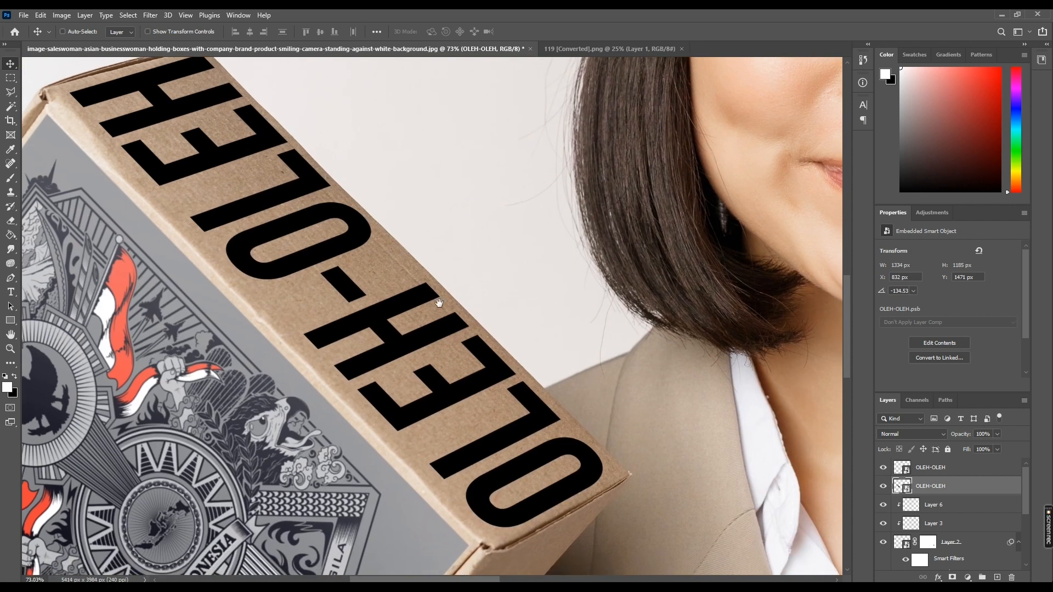
pyautogui.click(940, 434)
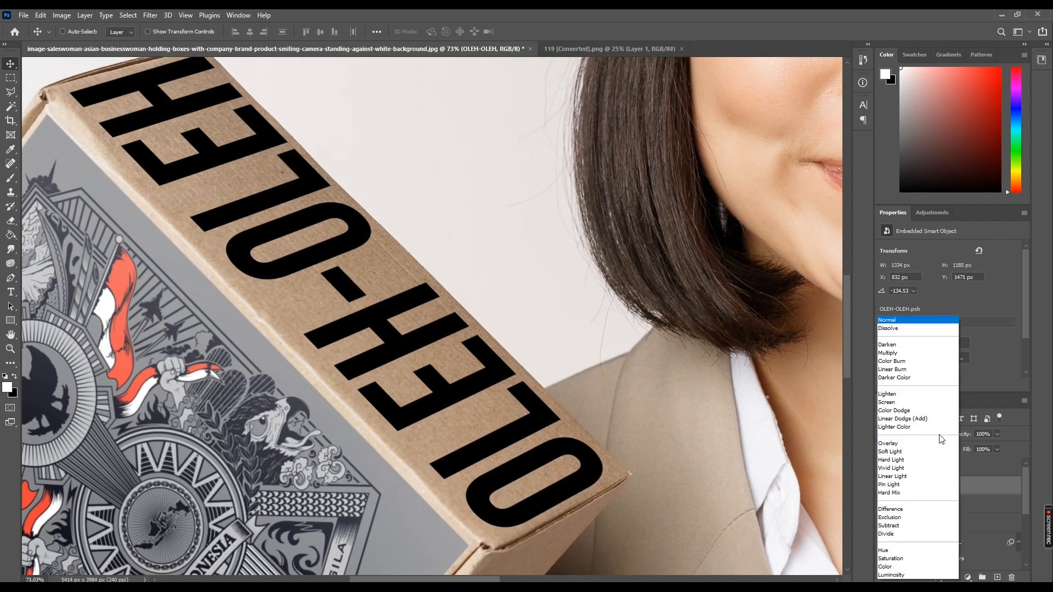
pyautogui.click(930, 371)
# Set the left box's OLEH-OLEH text to 65% opacity and 60% fill.
pyautogui.click(991, 434)
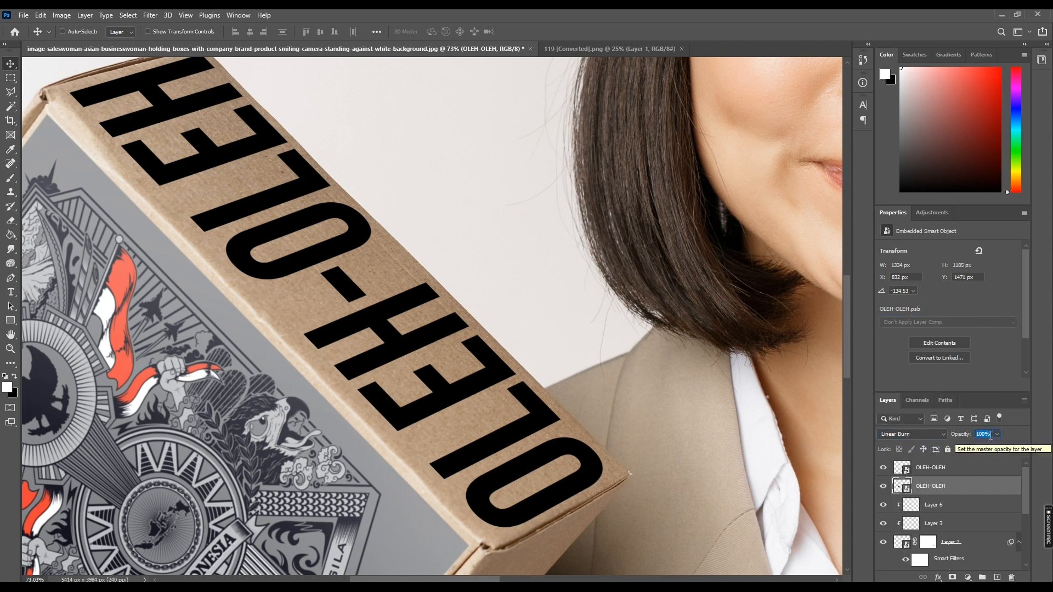
pyautogui.write('9')
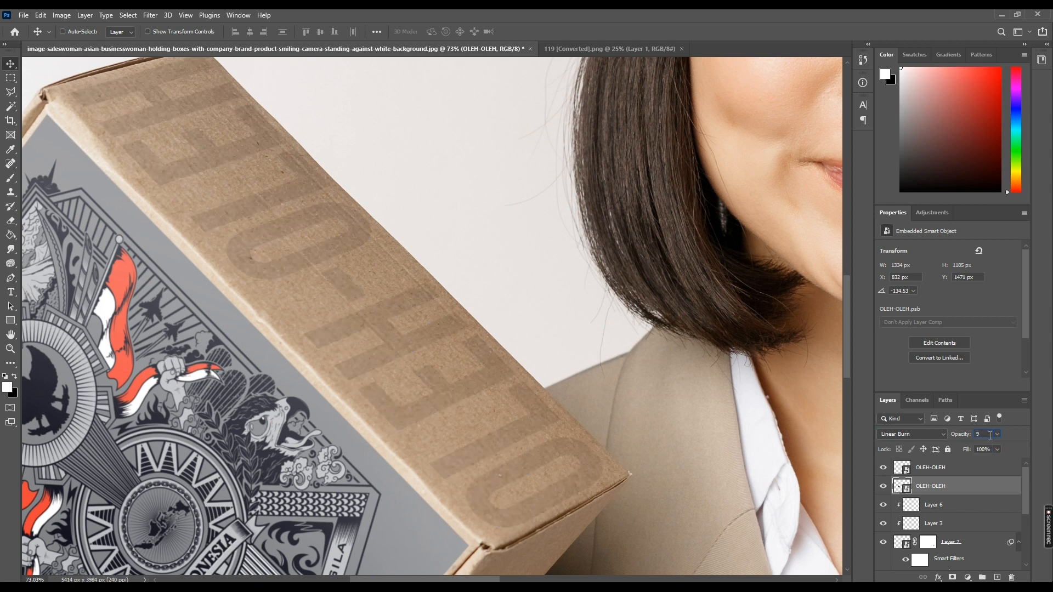
pyautogui.write('65')
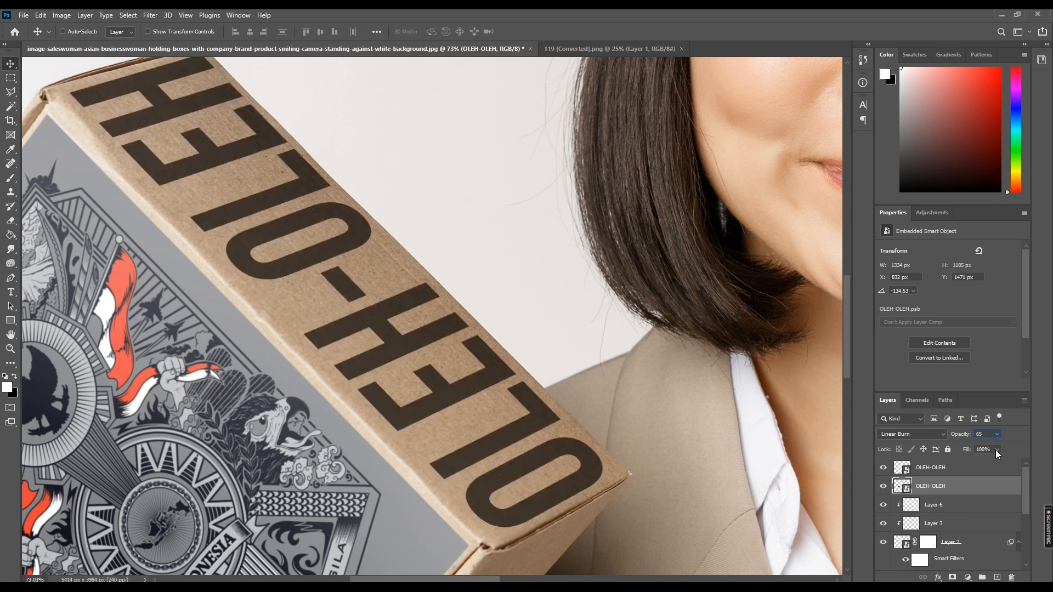
pyautogui.click(996, 450)
pyautogui.click(990, 451)
pyautogui.write('60')
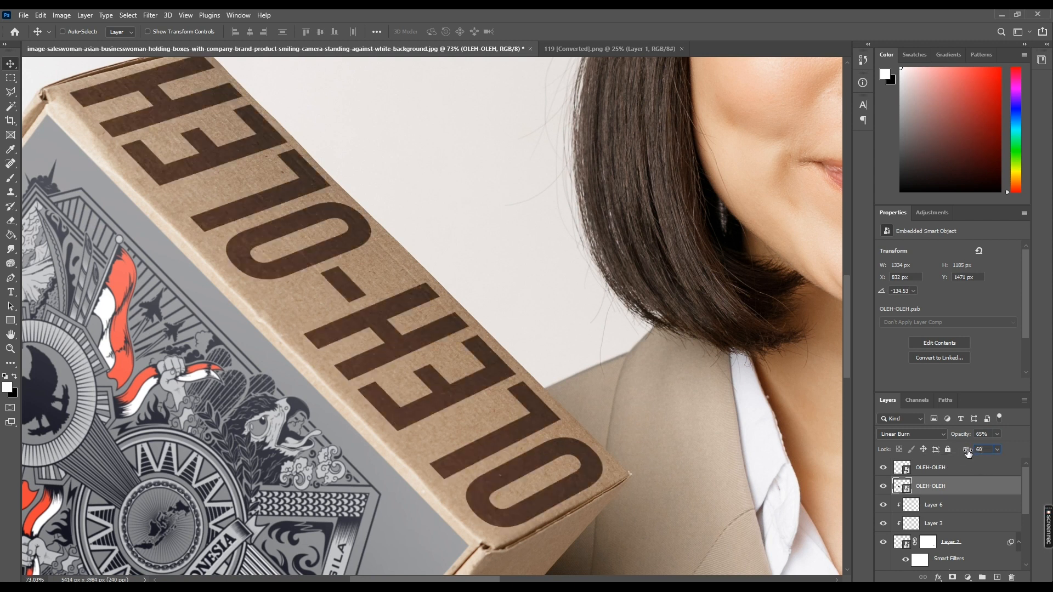
pyautogui.press('Return')
# Set the right box's OLEH-OLEH text to Linear Burn with 65% opacity and 60% fill.
pyautogui.scroll(-4, 443, 394)
pyautogui.moveTo(495, 412); pyautogui.dragTo(277, 365)
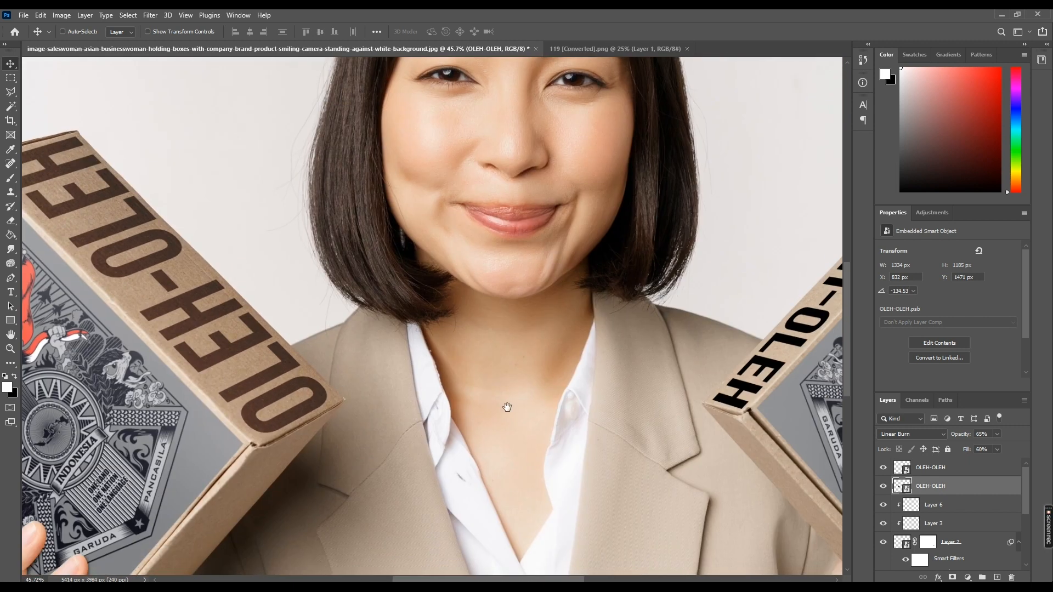
pyautogui.moveTo(505, 404); pyautogui.dragTo(283, 399)
pyautogui.click(935, 471)
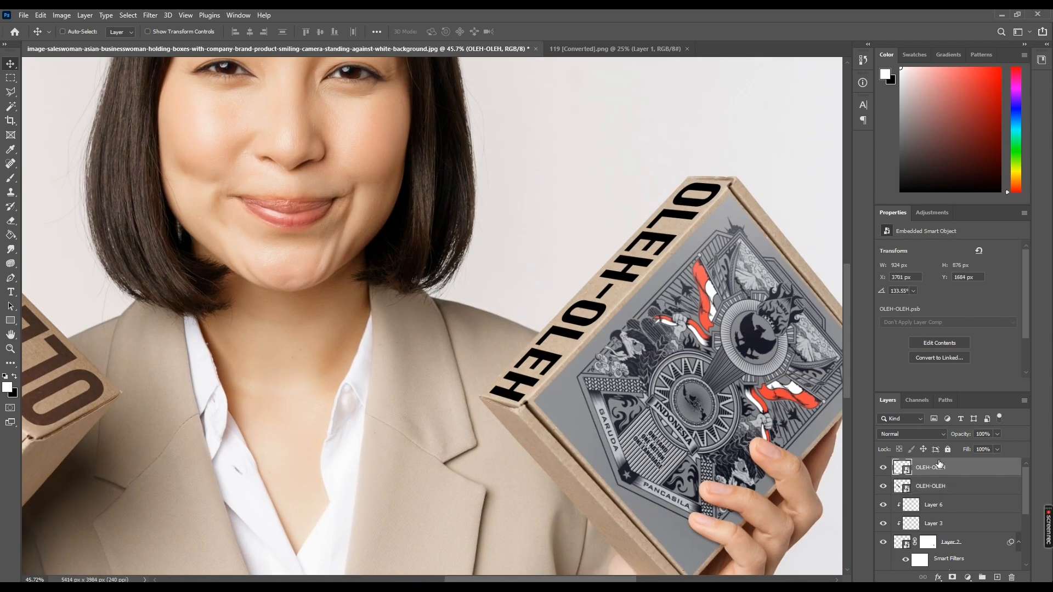
pyautogui.click(941, 432)
pyautogui.click(906, 369)
pyautogui.write('6560')
pyautogui.press('Return')
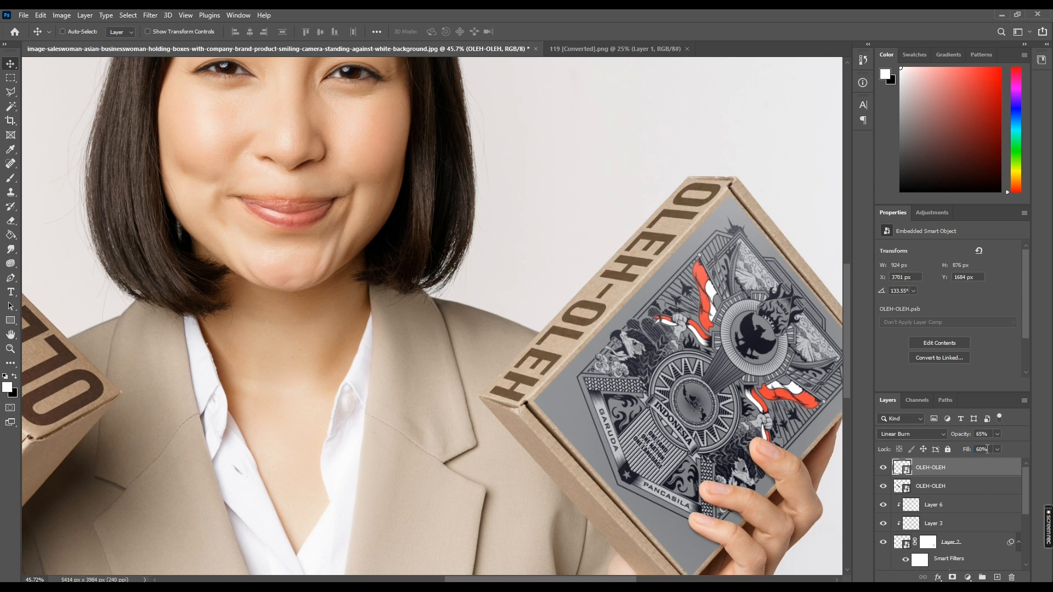
# Raise the opacity of the right box's OLEH-OLEH text to 77%.
pyautogui.scroll(-5, 528, 291)
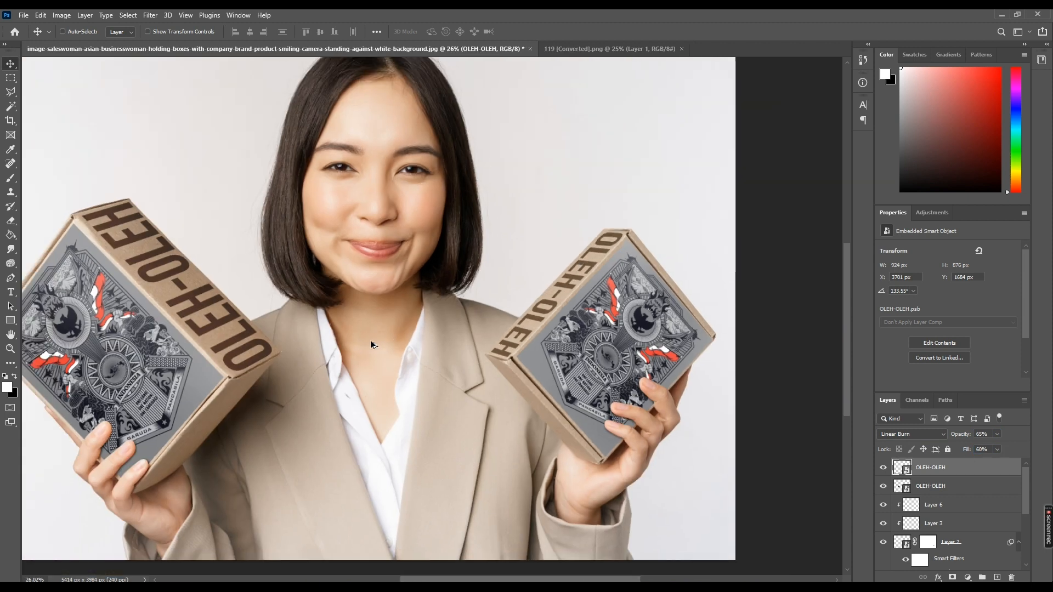
pyautogui.scroll(3, 462, 345)
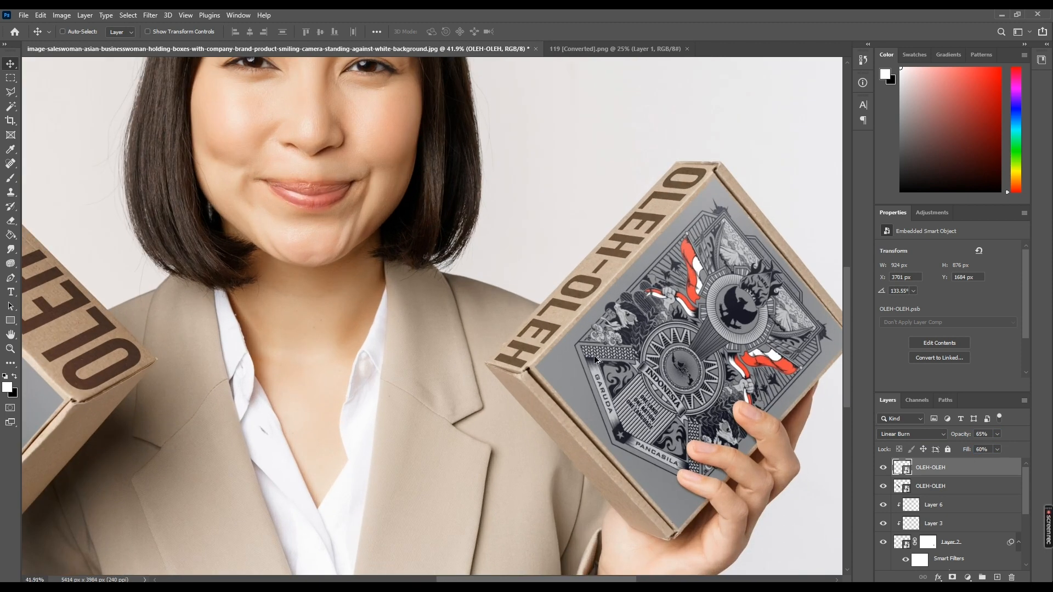
pyautogui.moveTo(1002, 446); pyautogui.dragTo(1004, 446)
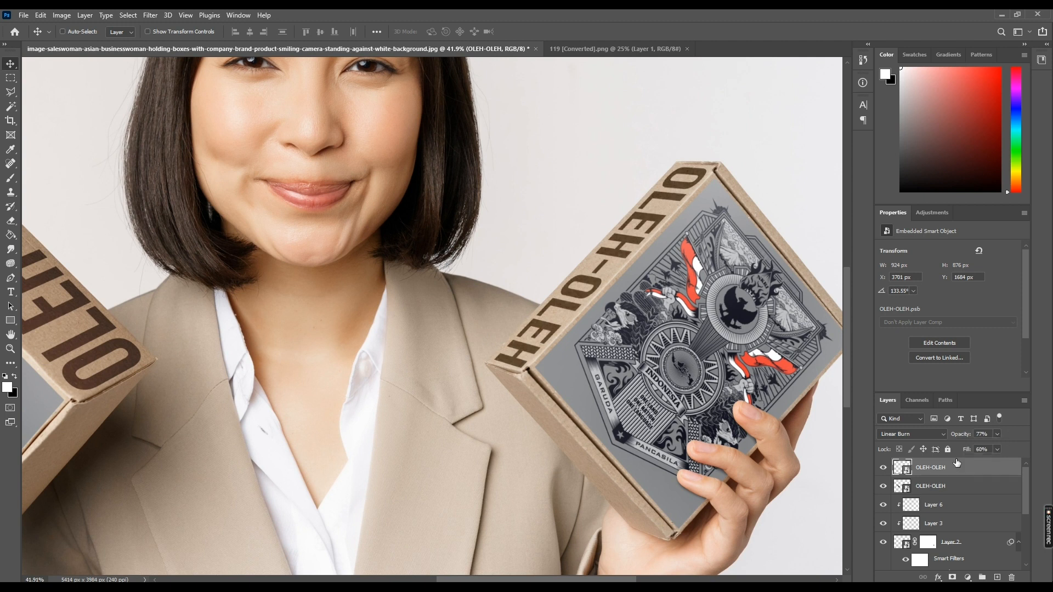
# Apply a slight Gaussian Blur to the left box's OLEH-OLEH text.
pyautogui.click(911, 486)
pyautogui.moveTo(297, 354); pyautogui.dragTo(571, 381)
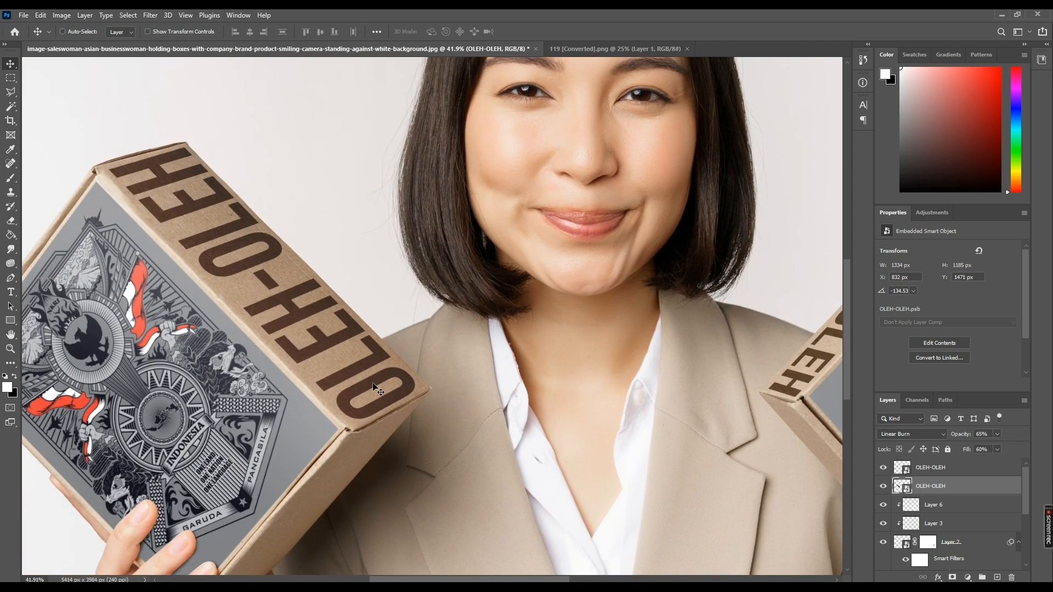
pyautogui.scroll(2, 307, 351)
pyautogui.click(150, 16)
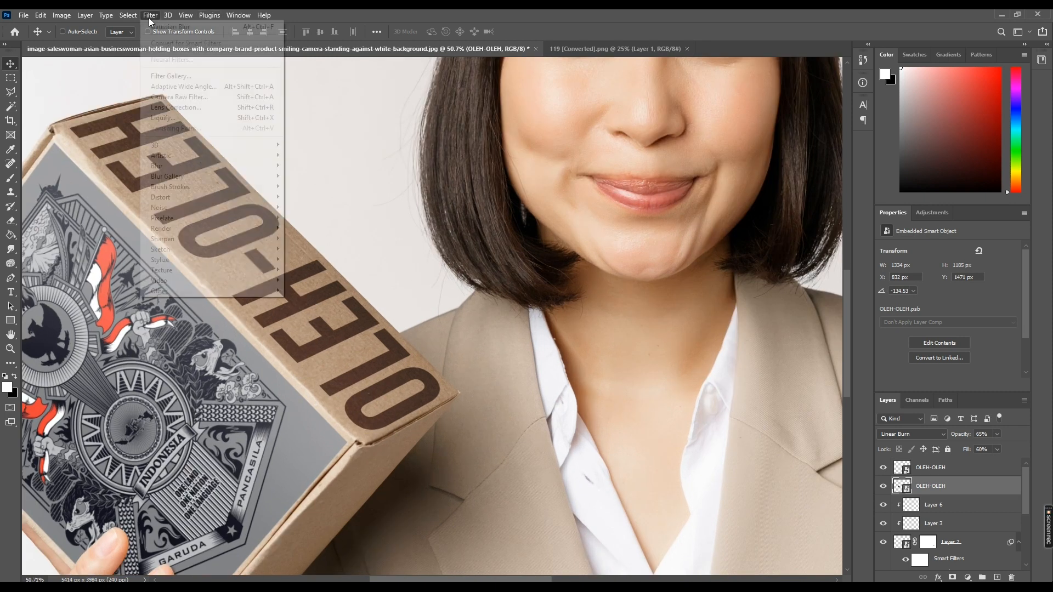
pyautogui.moveTo(252, 174)
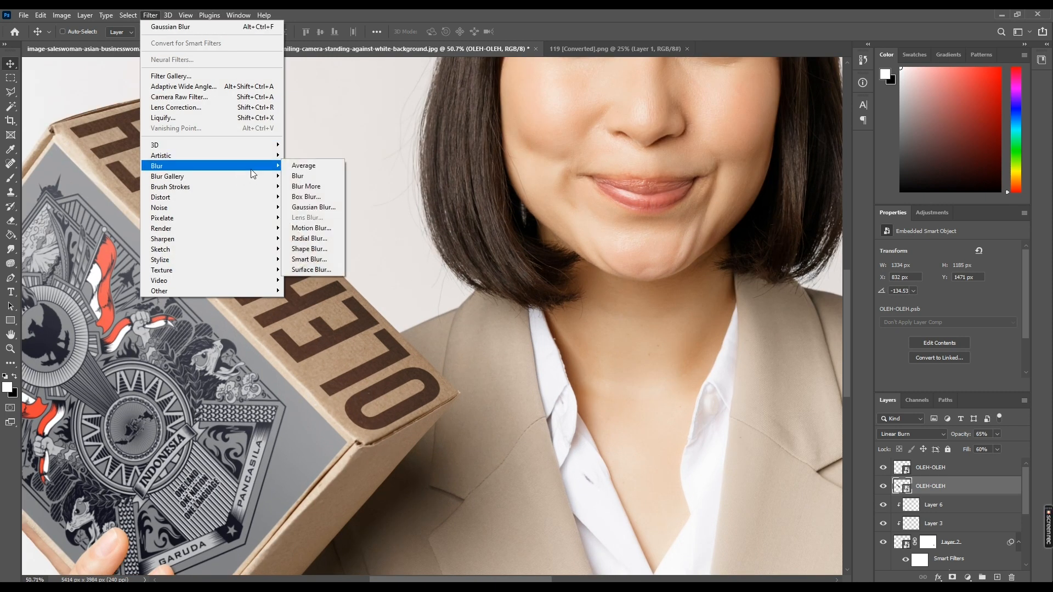
pyautogui.click(312, 207)
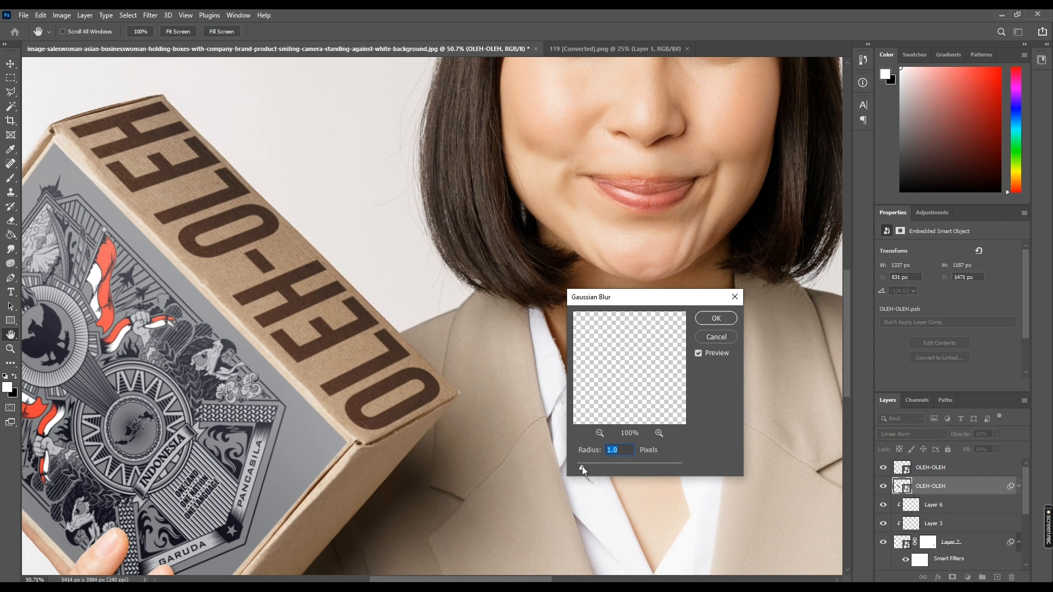
pyautogui.moveTo(578, 466); pyautogui.dragTo(581, 466)
pyautogui.click(715, 320)
# Apply the same Gaussian Blur to the right box's OLEH-OLEH text.
pyautogui.moveTo(526, 336); pyautogui.dragTo(326, 325)
pyautogui.click(948, 468)
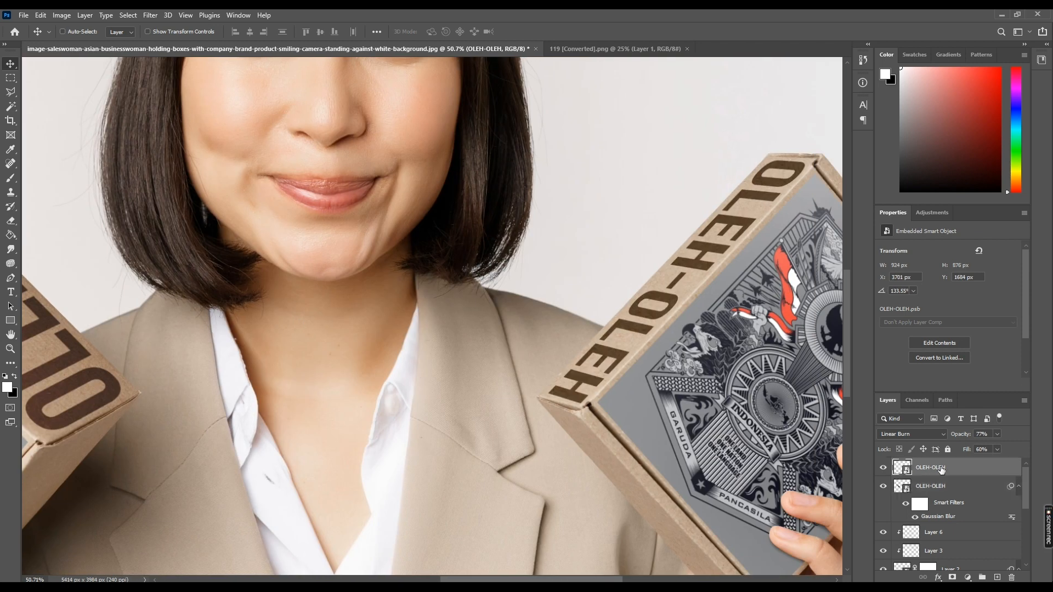
pyautogui.click(155, 15)
pyautogui.click(159, 27)
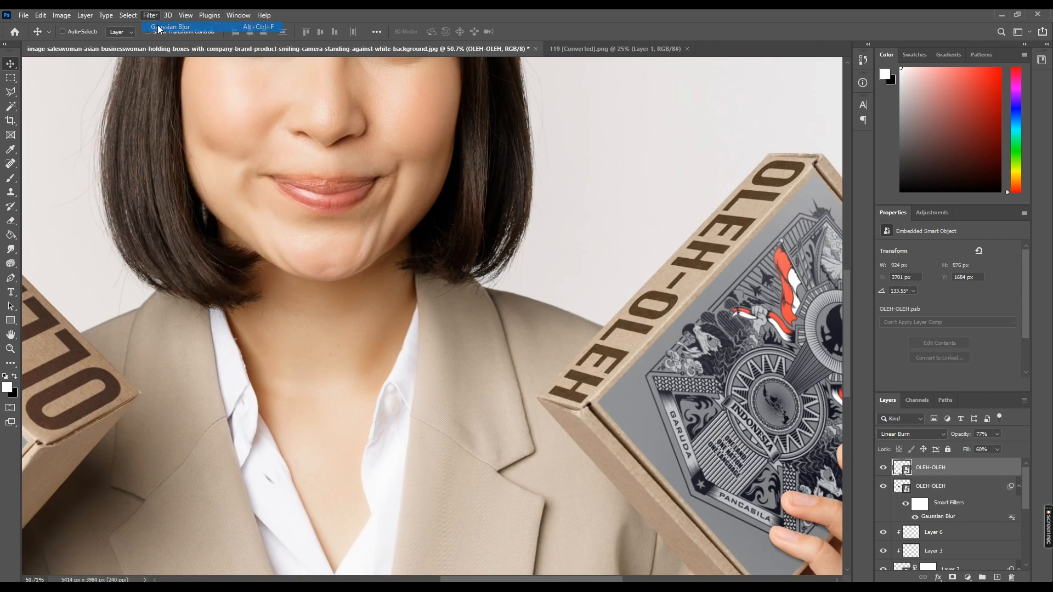
pyautogui.click(716, 319)
# Add a Levels adjustment layer above all layers with input levels of 14, 0.83 and 254.
pyautogui.hotkey('ctrl', '0')
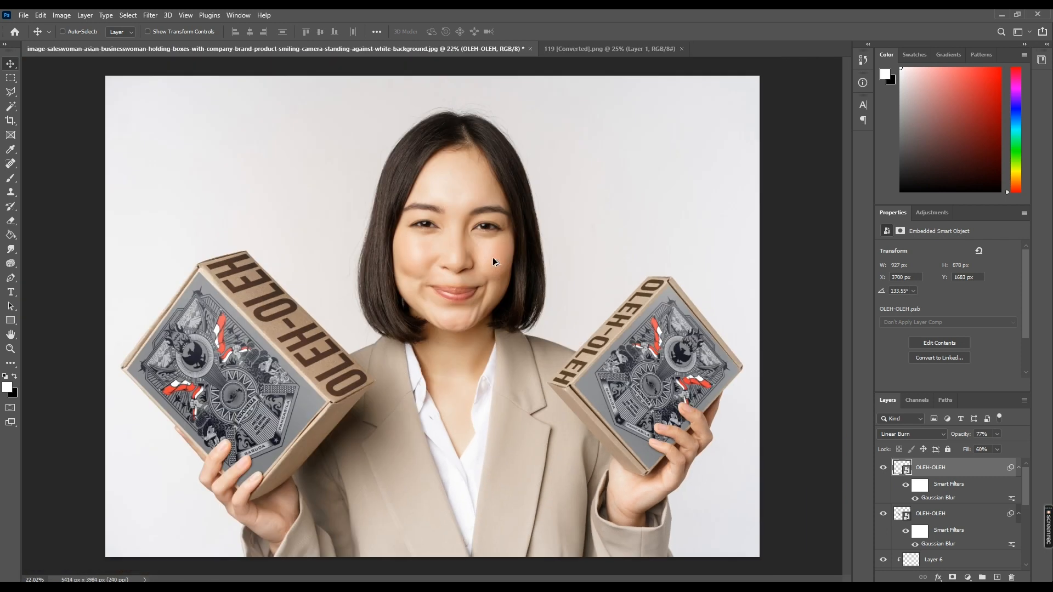
pyautogui.click(968, 578)
pyautogui.click(1007, 429)
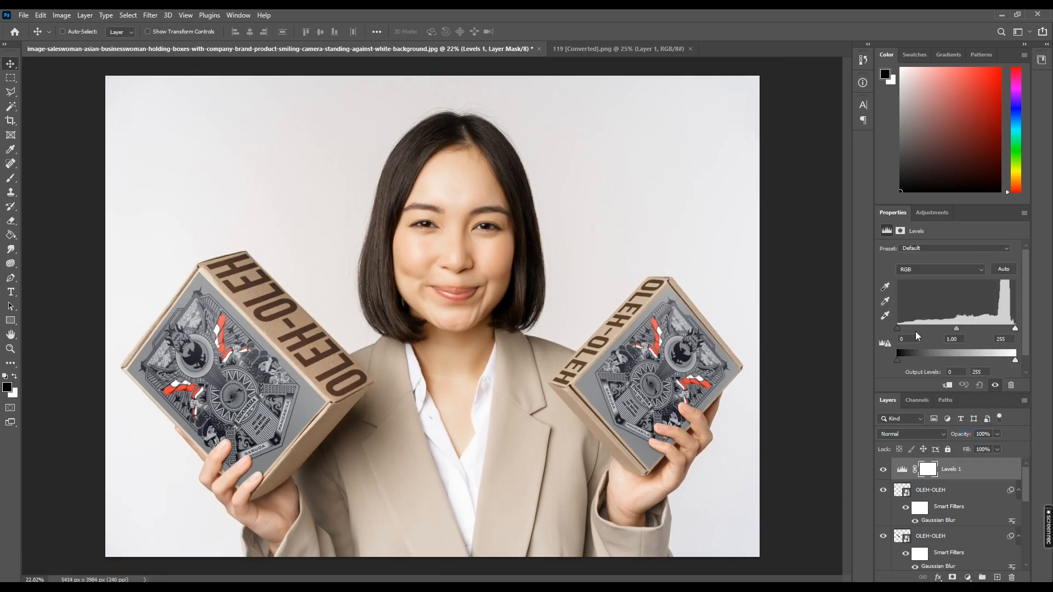
pyautogui.moveTo(902, 328); pyautogui.dragTo(969, 327)
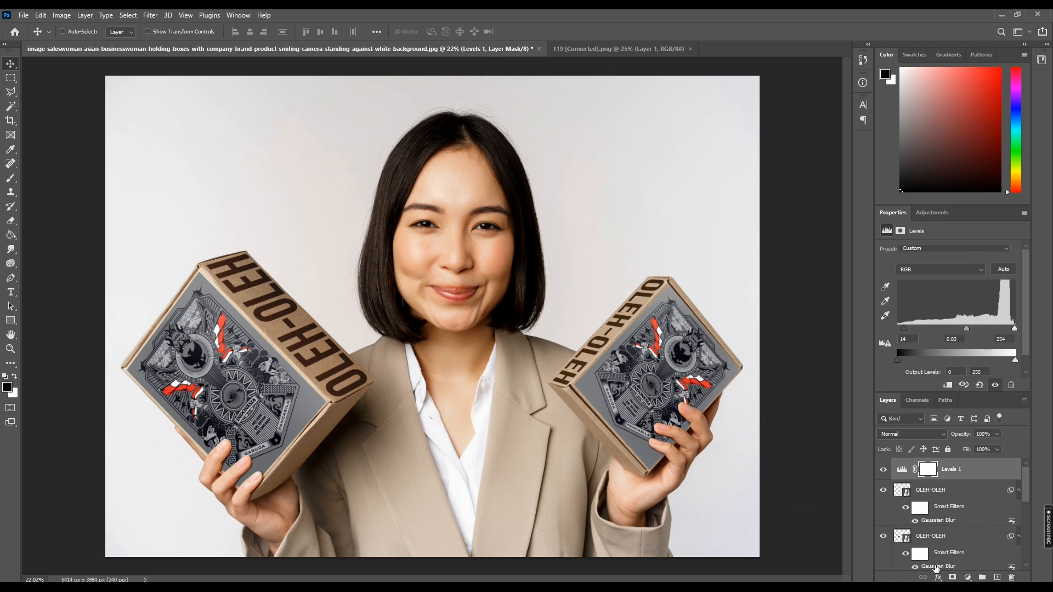
# Collapse the smart filter lists of both OLEH-OLEH layers and open the contents of the left box's artwork smart object.
pyautogui.click(1019, 490)
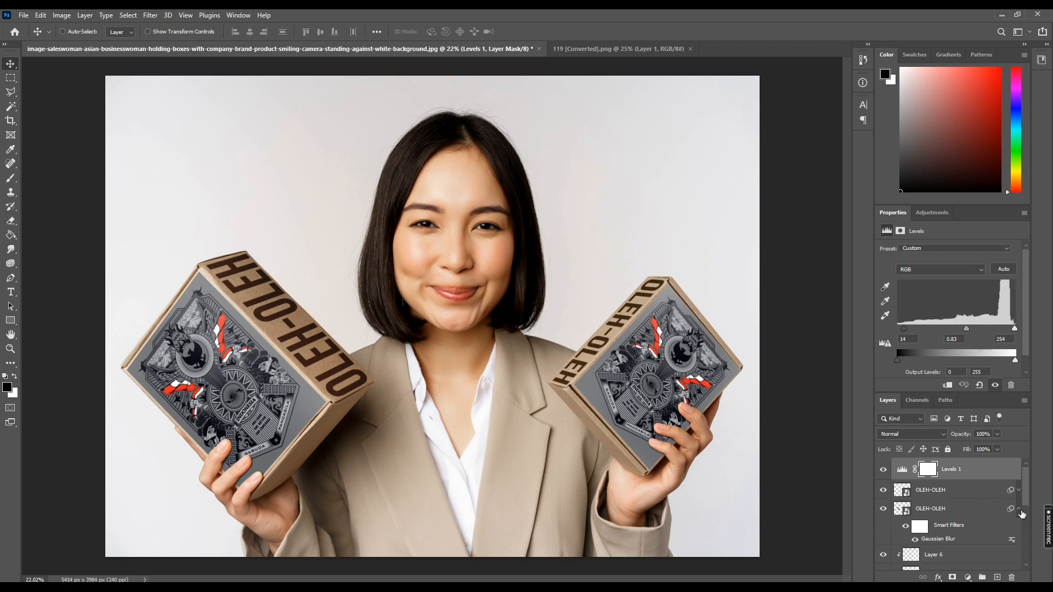
pyautogui.click(1018, 509)
pyautogui.scroll(-1, 1019, 521)
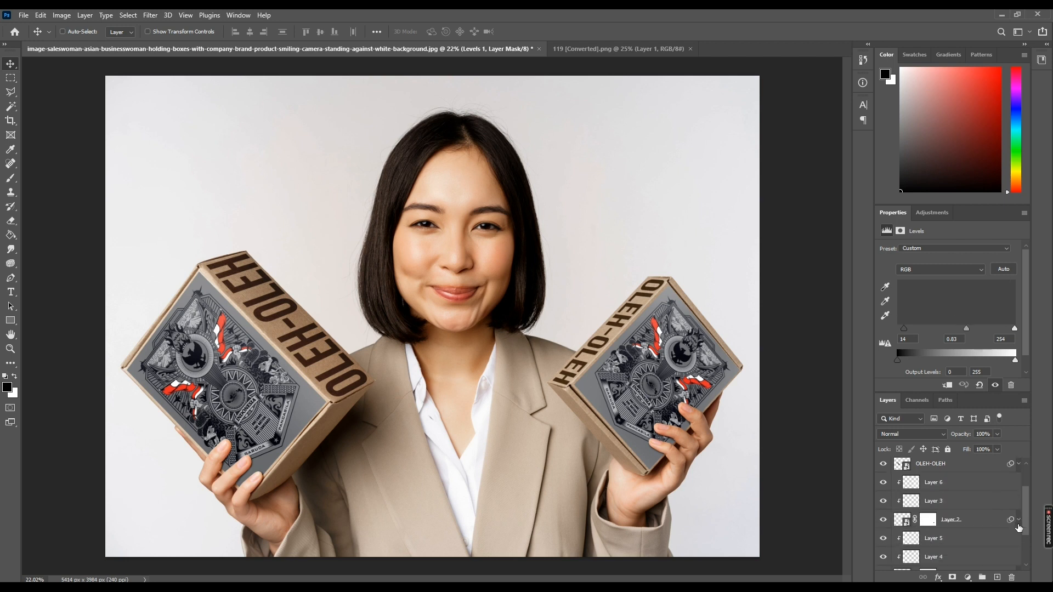
pyautogui.scroll(-1, 1019, 528)
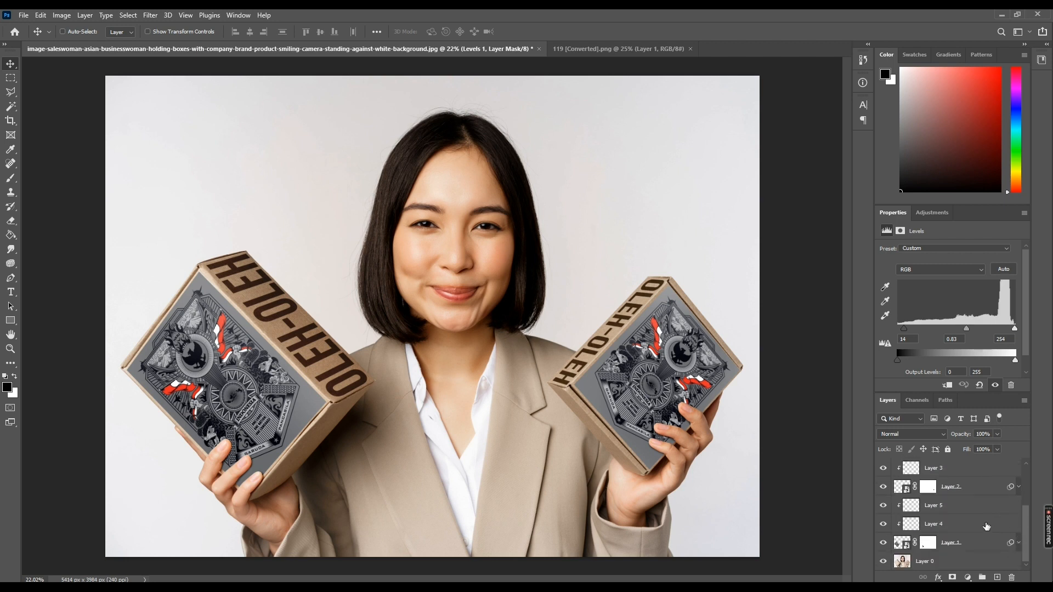
pyautogui.click(898, 544)
pyautogui.click(903, 489)
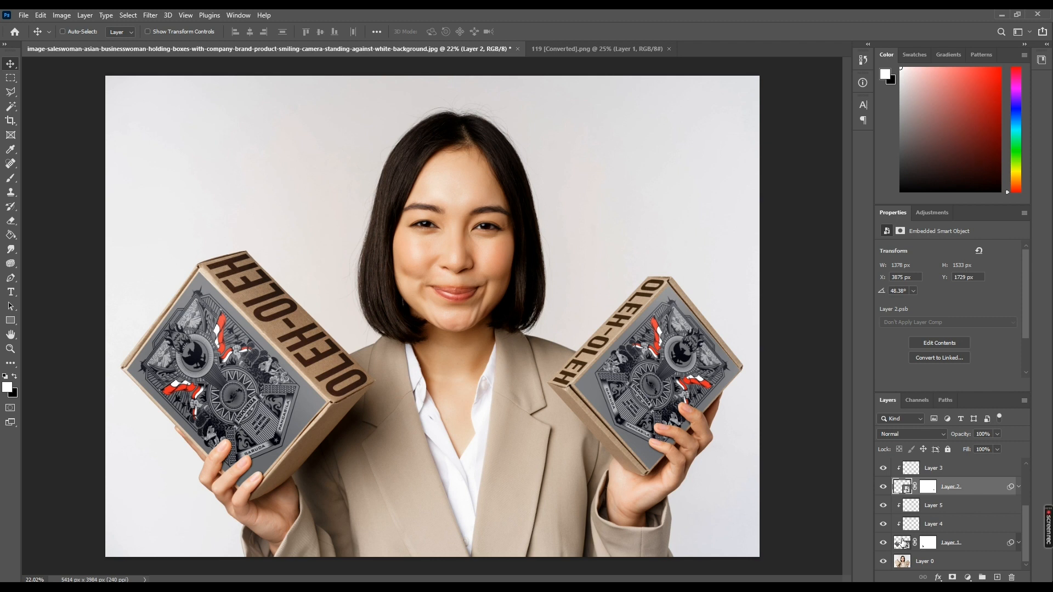
pyautogui.click(883, 543)
pyautogui.click(883, 543)
pyautogui.doubleClick(899, 545)
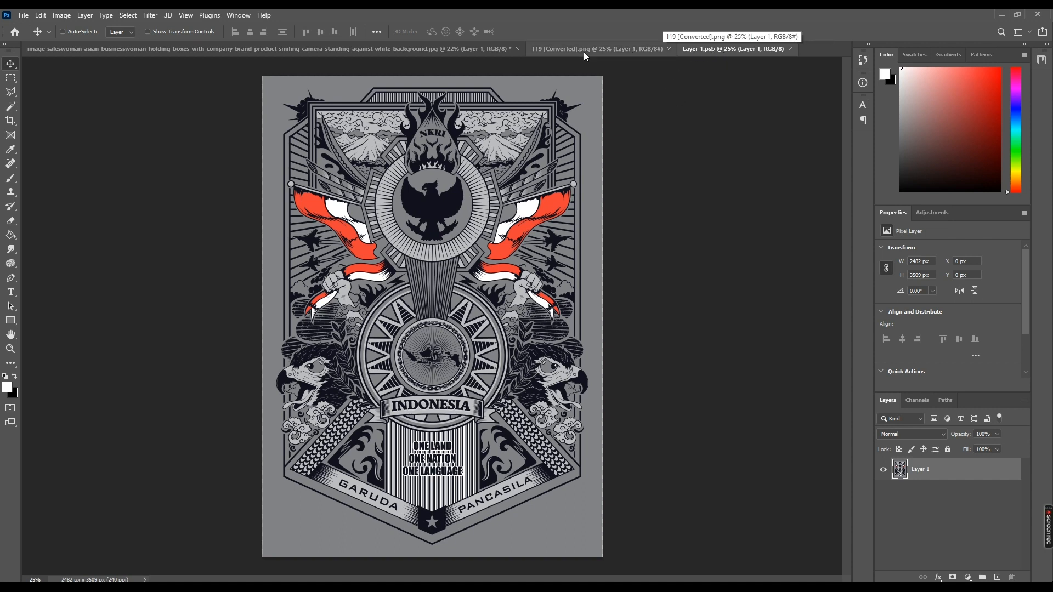
# Place 6 [Converted].png into the left box's artwork smart object, scaled up proportionally to about 221% so it fills the canvas.
pyautogui.click(225, 587)
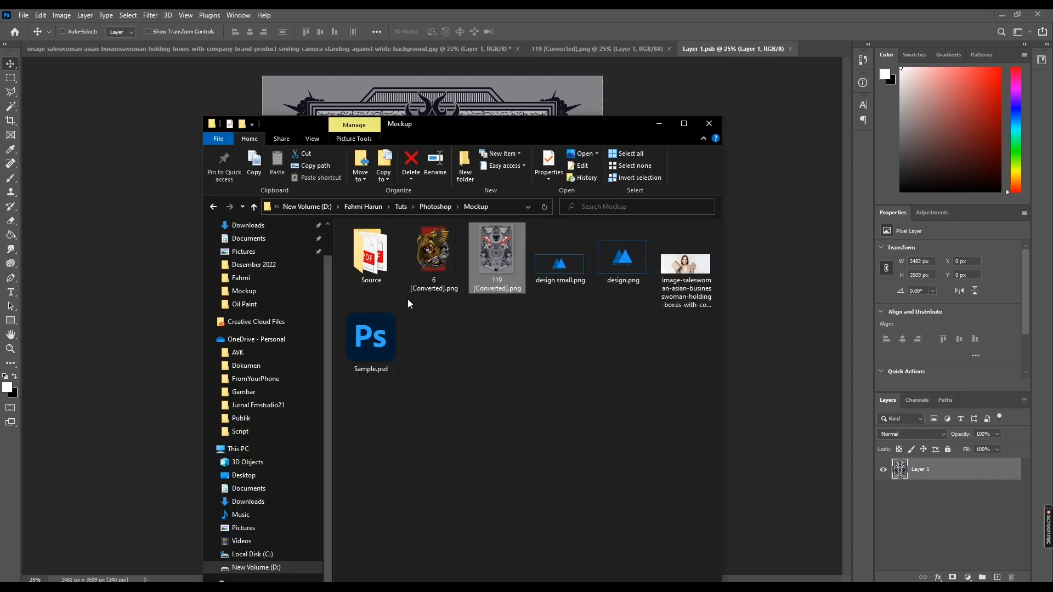
pyautogui.click(438, 265)
pyautogui.moveTo(438, 268); pyautogui.dragTo(558, 92)
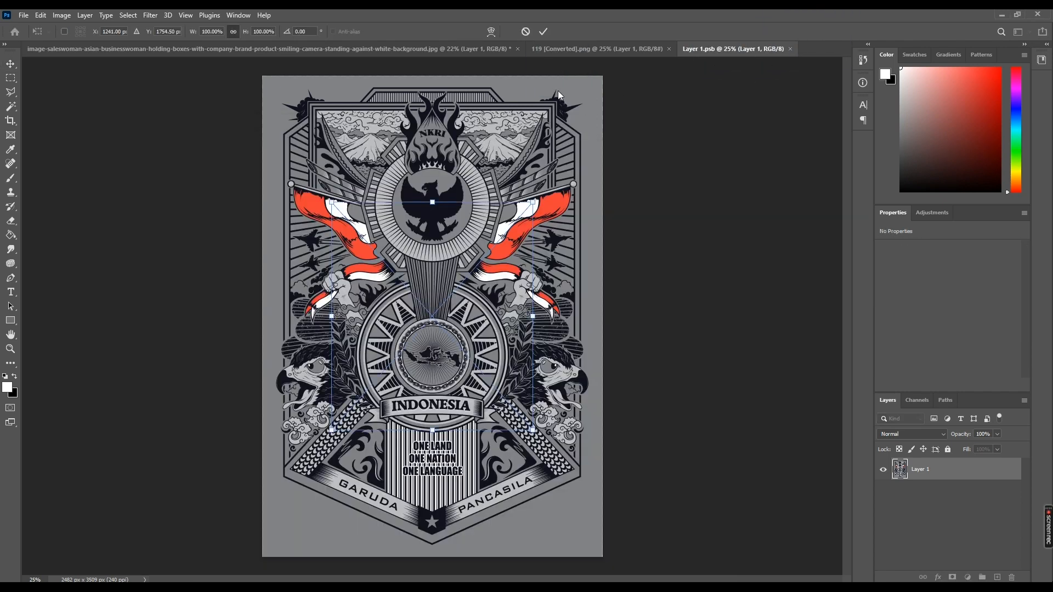
pyautogui.moveTo(532, 432); pyautogui.dragTo(655, 571)
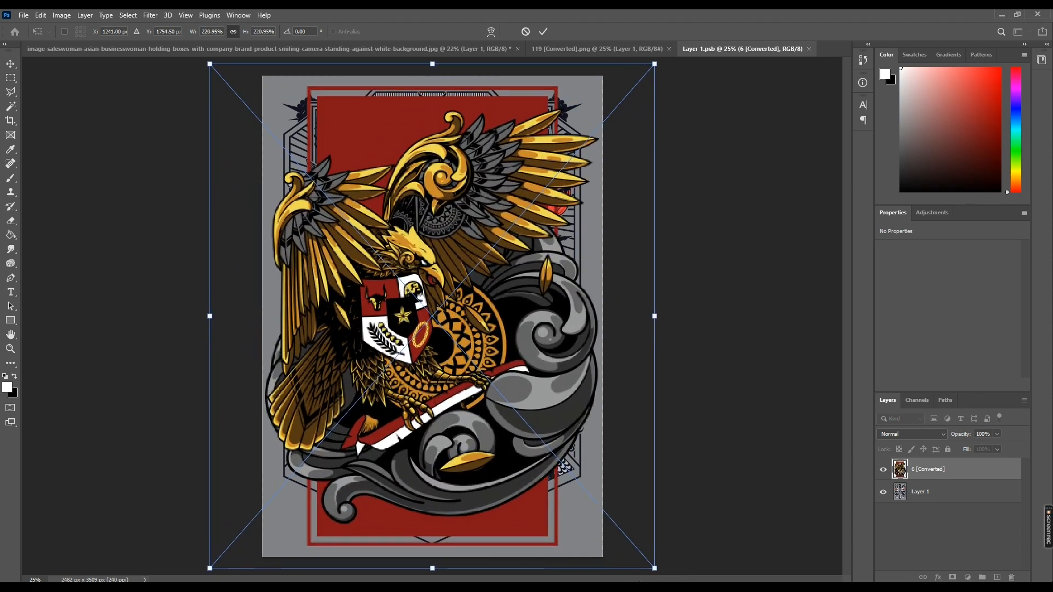
pyautogui.click(541, 32)
# Hide the original artwork in Layer 1 and save the smart object to update the left box in the mockup image.
pyautogui.click(883, 493)
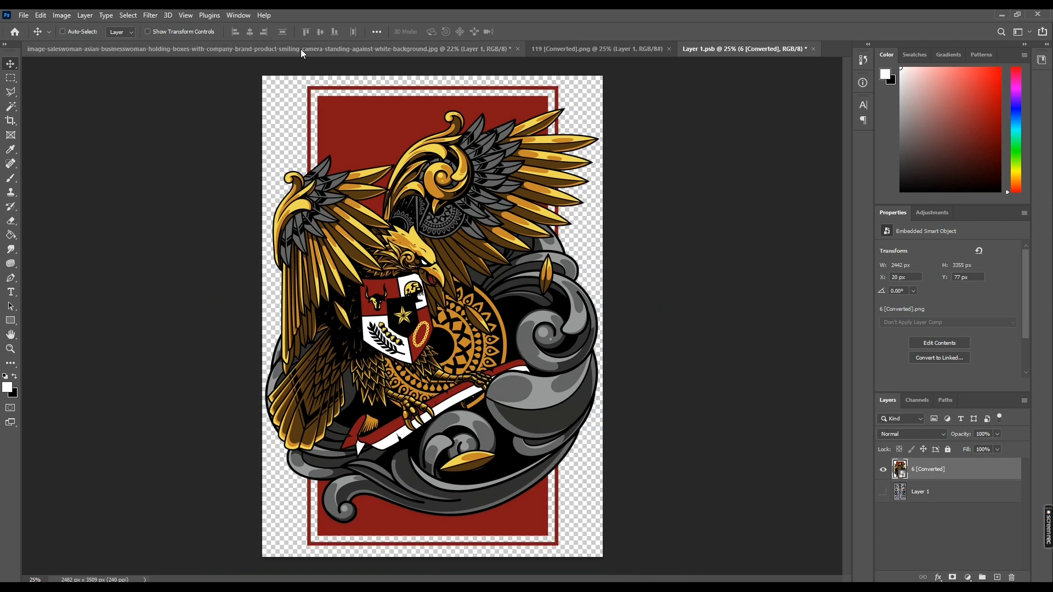
pyautogui.click(284, 52)
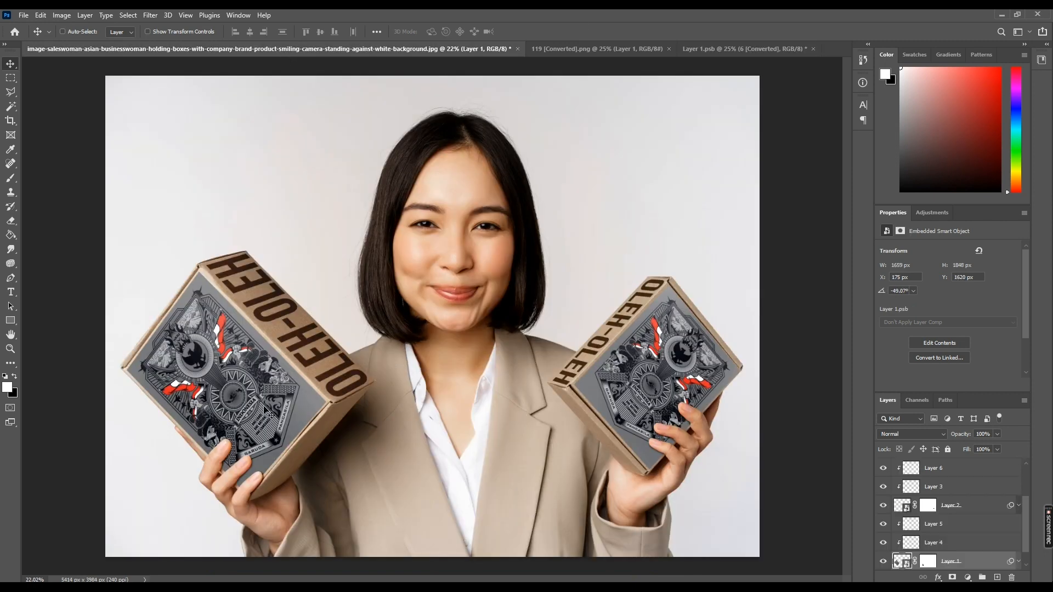
pyautogui.click(763, 50)
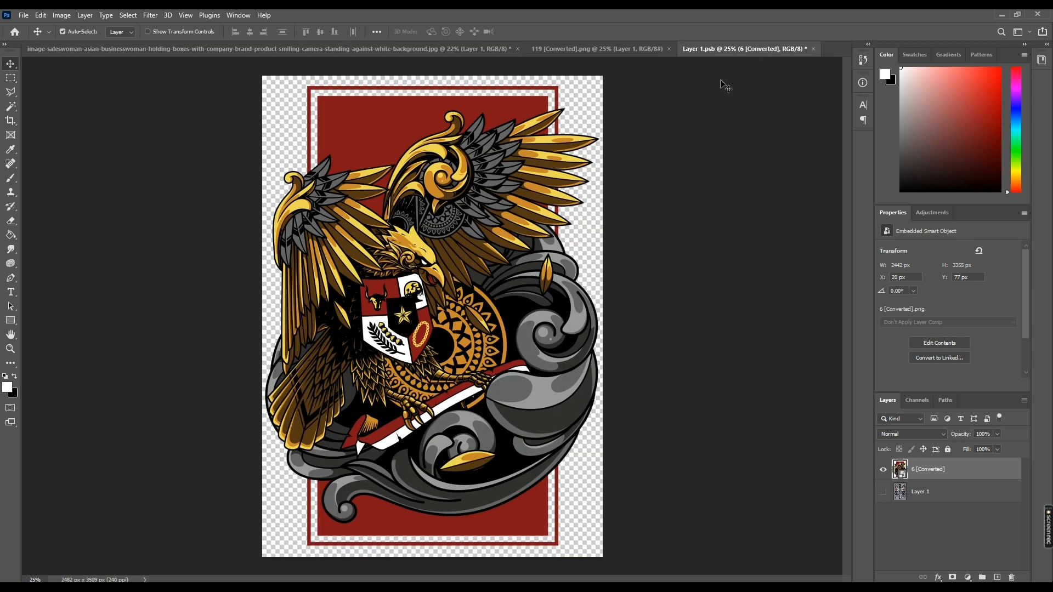
pyautogui.click(230, 49)
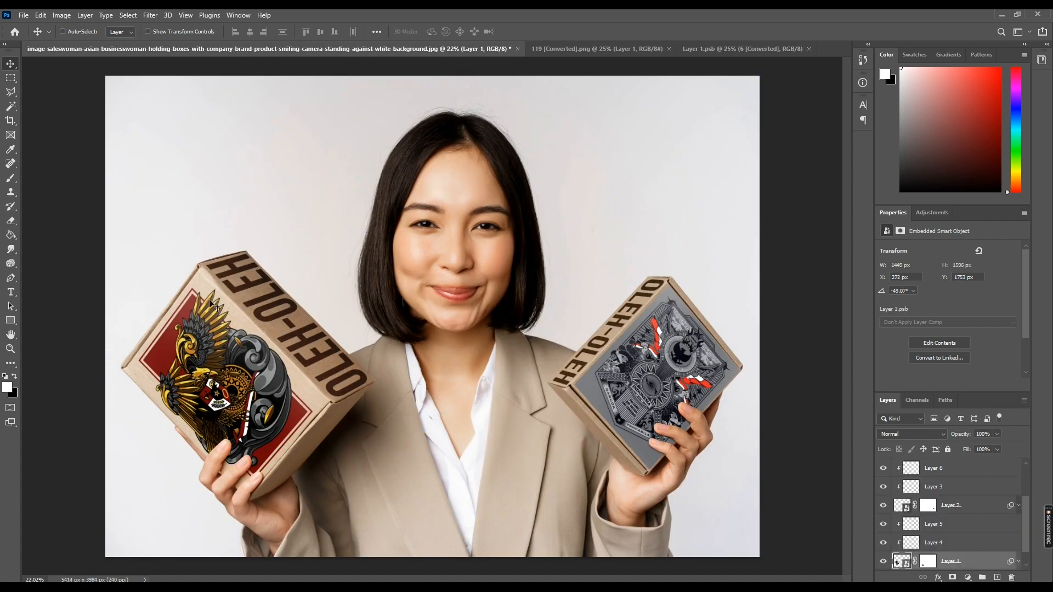
# Identify the left box's OLEH-OLEH text layer by toggling its visibility and open its smart object contents.
pyautogui.scroll(1, 933, 520)
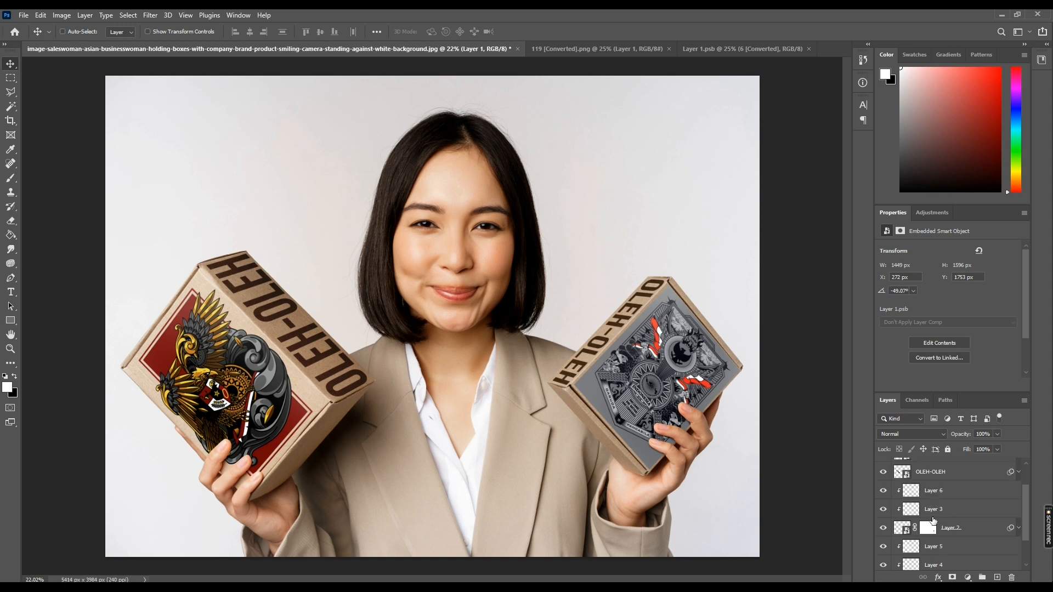
pyautogui.scroll(2, 905, 516)
pyautogui.click(883, 510)
pyautogui.click(883, 510)
pyautogui.doubleClick(899, 510)
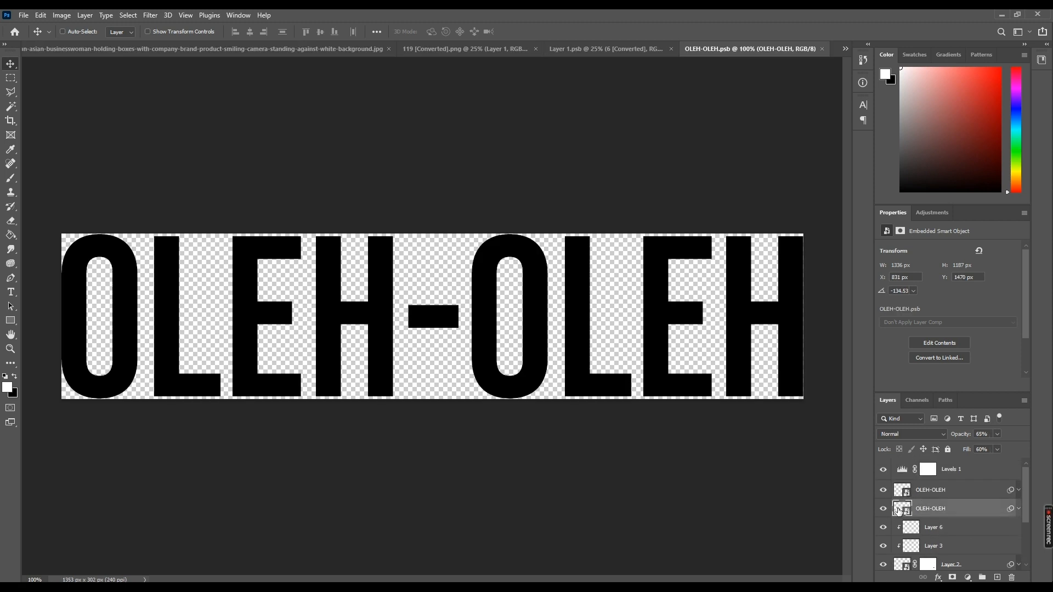
# Replace the OLEH-OLEH text with BOLEH and save the smart object to update the left box in the mockup image.
pyautogui.doubleClick(615, 295)
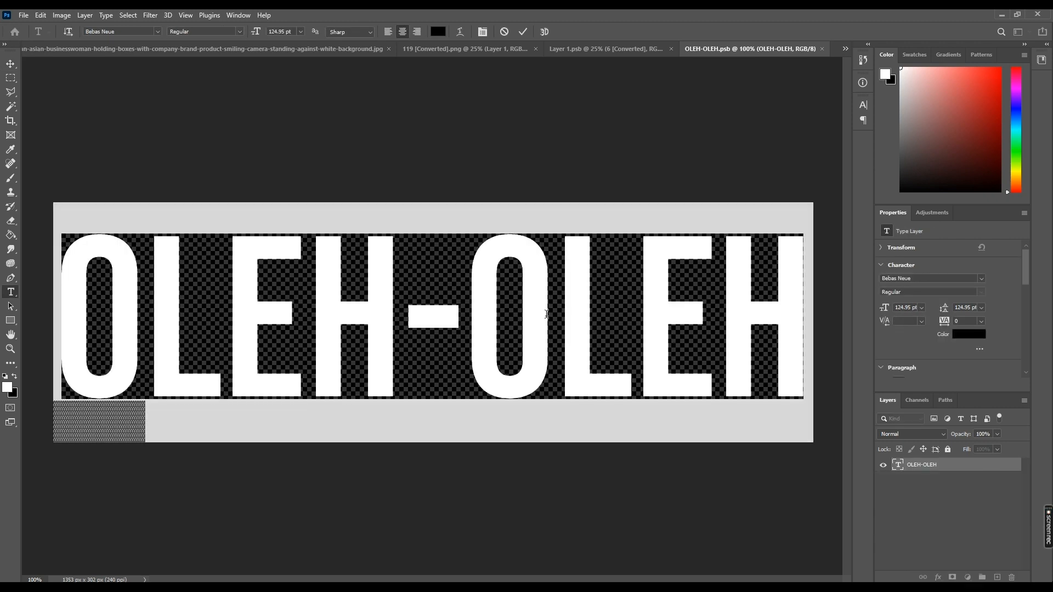
pyautogui.write('BOLEH')
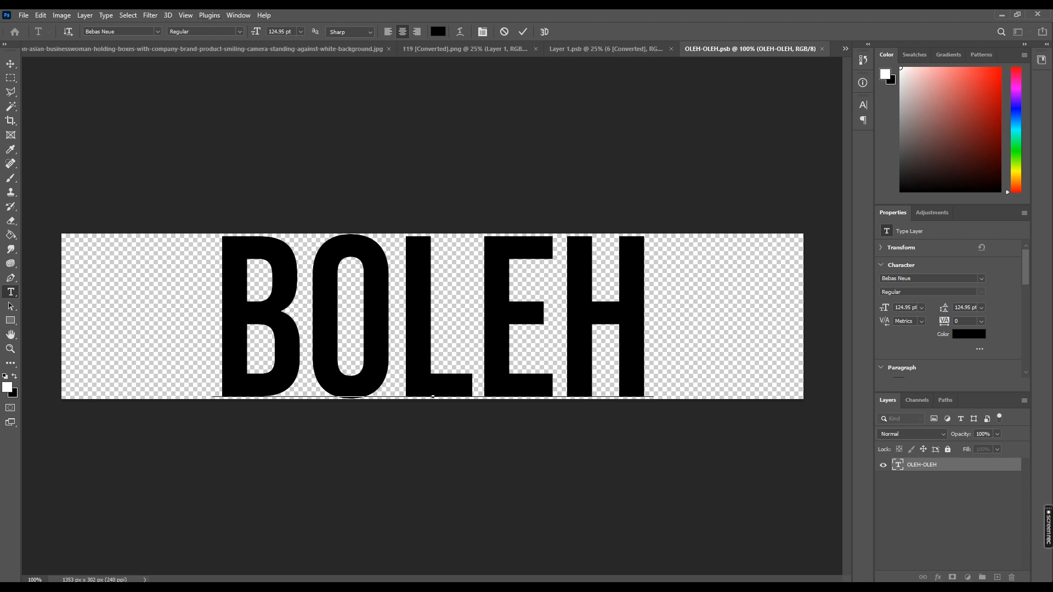
pyautogui.click(11, 64)
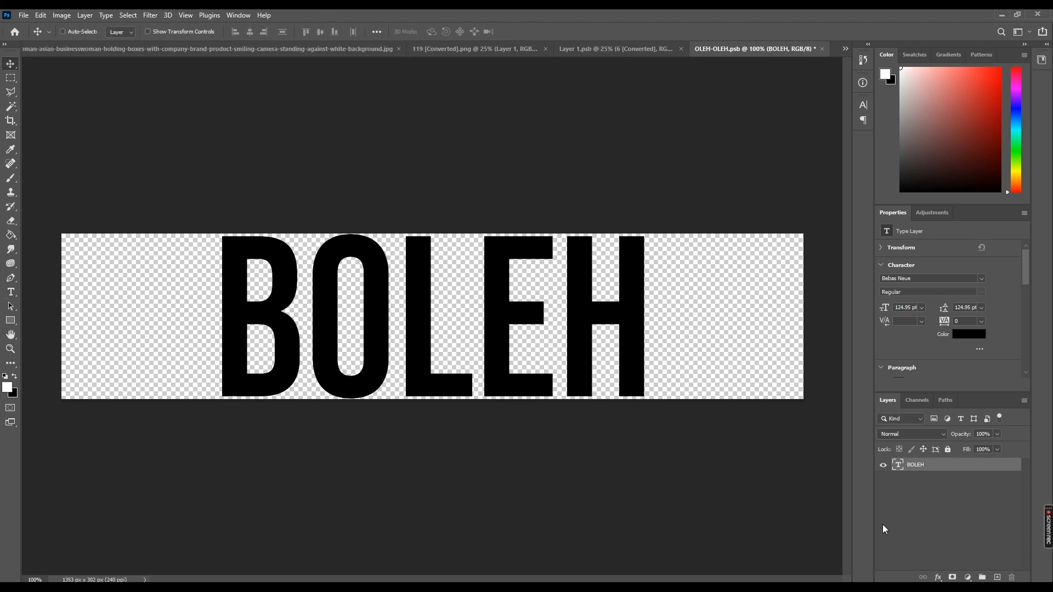
pyautogui.press('ctrl')
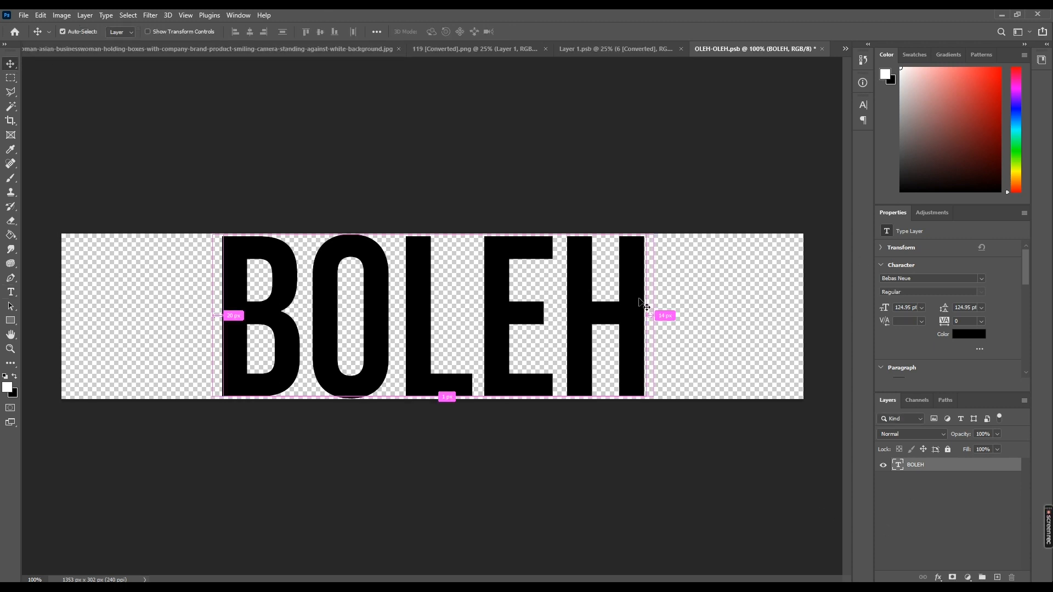
pyautogui.click(302, 49)
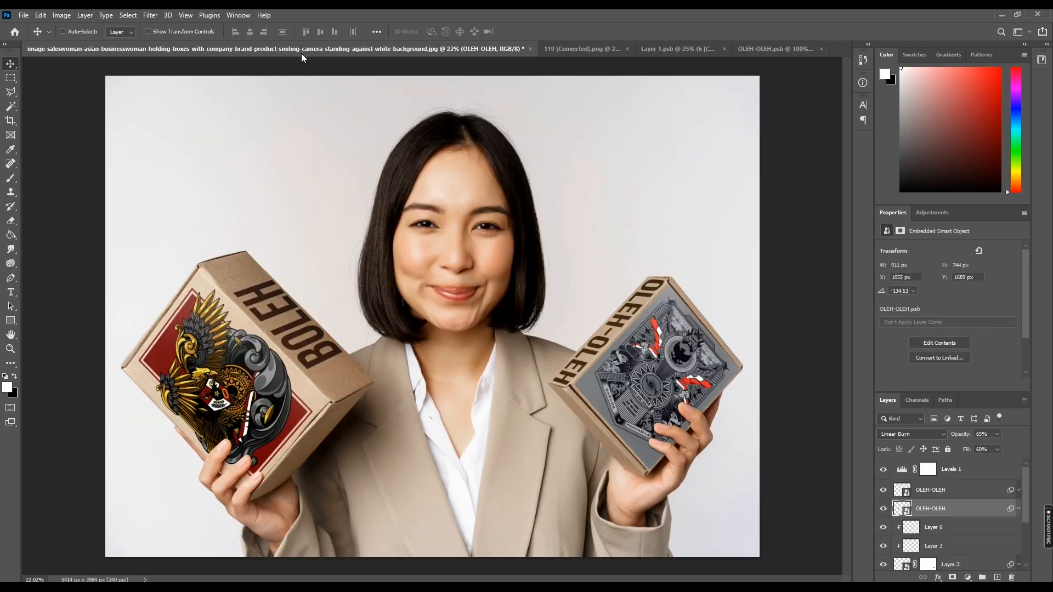